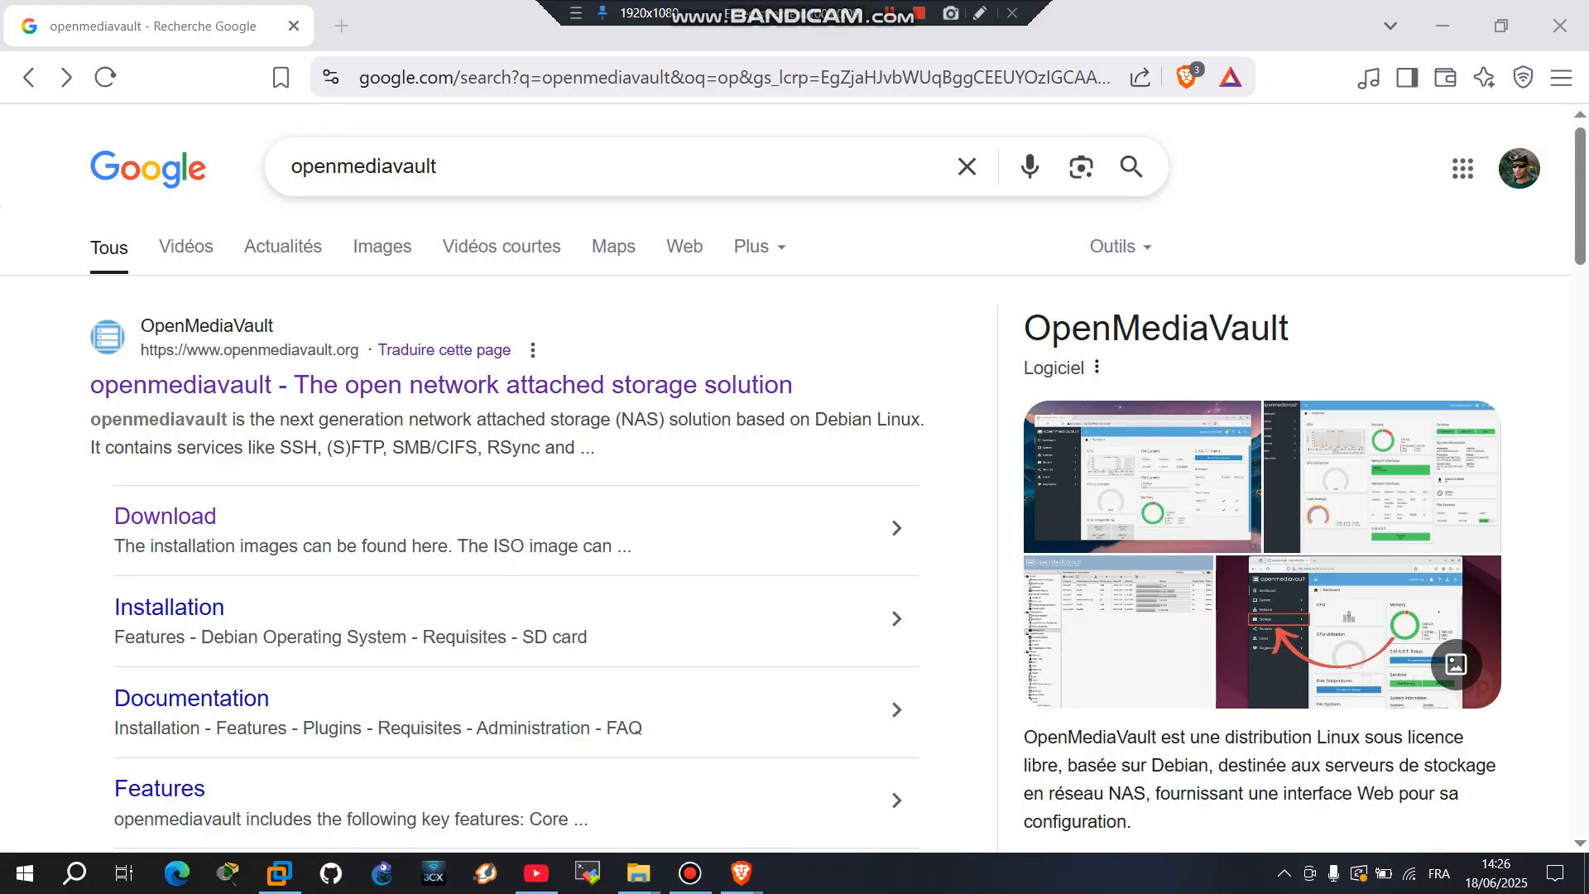
Step: Open the official openmediavault.org website and go to its Download page
drag(149, 246, 794, 385)
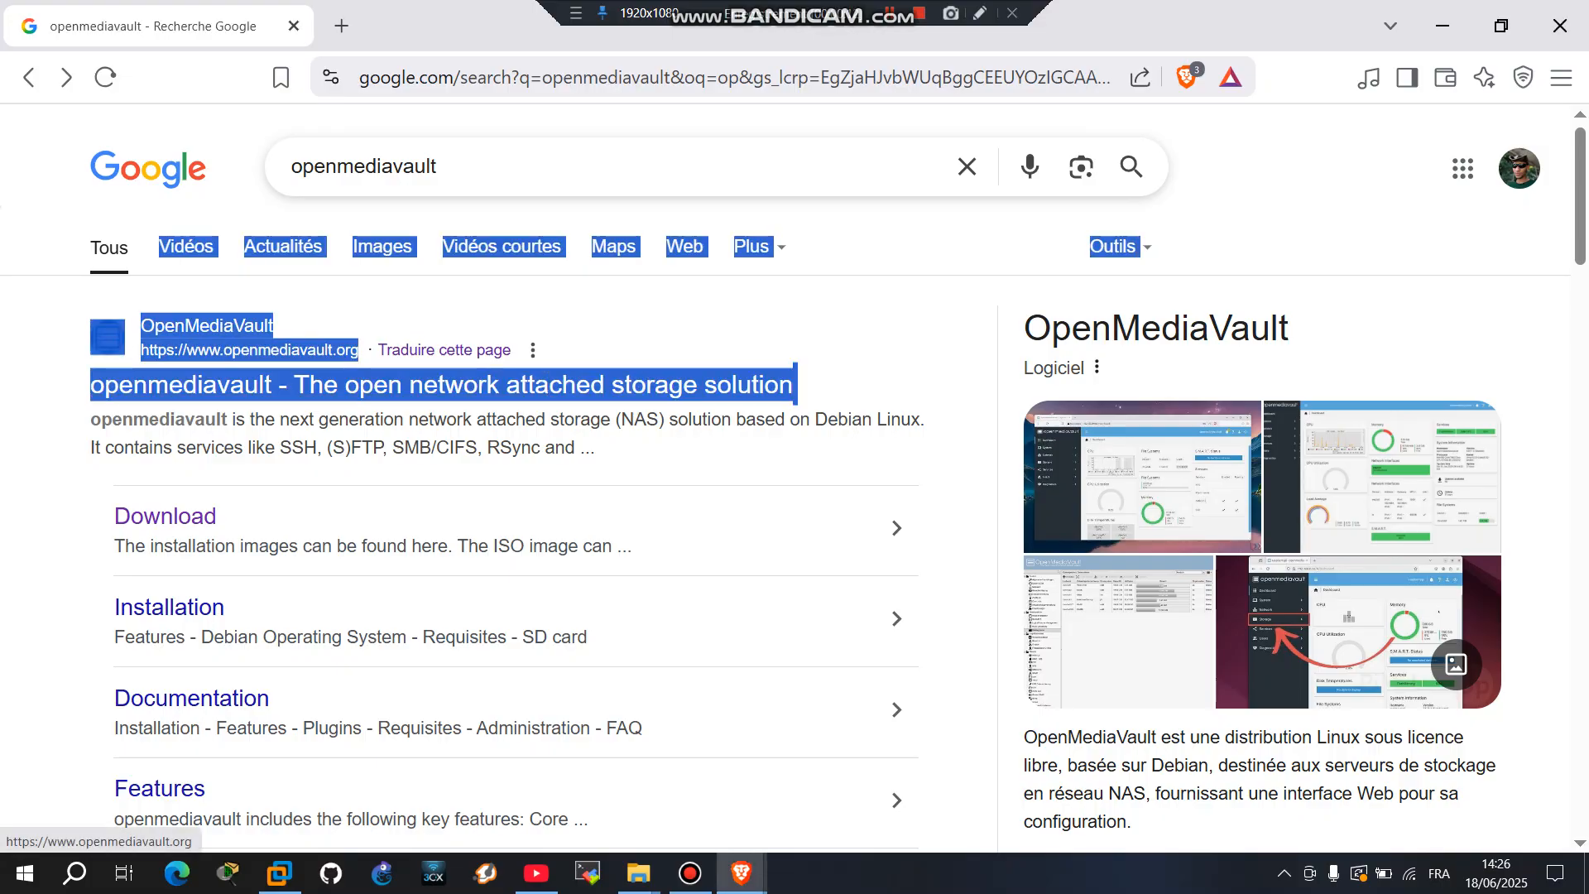
click(828, 385)
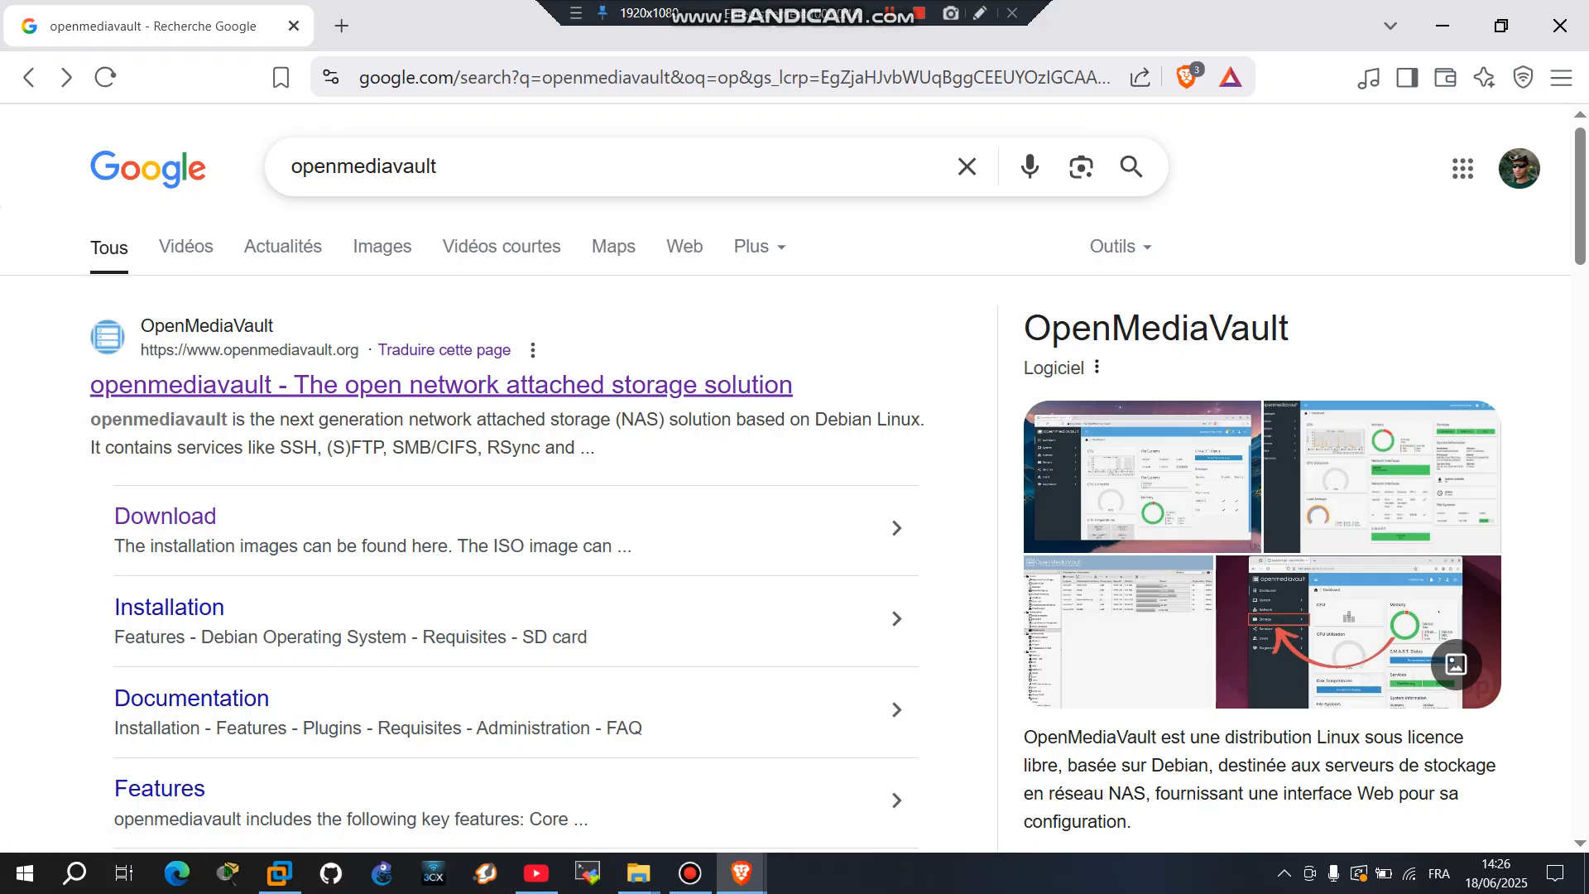
click(447, 385)
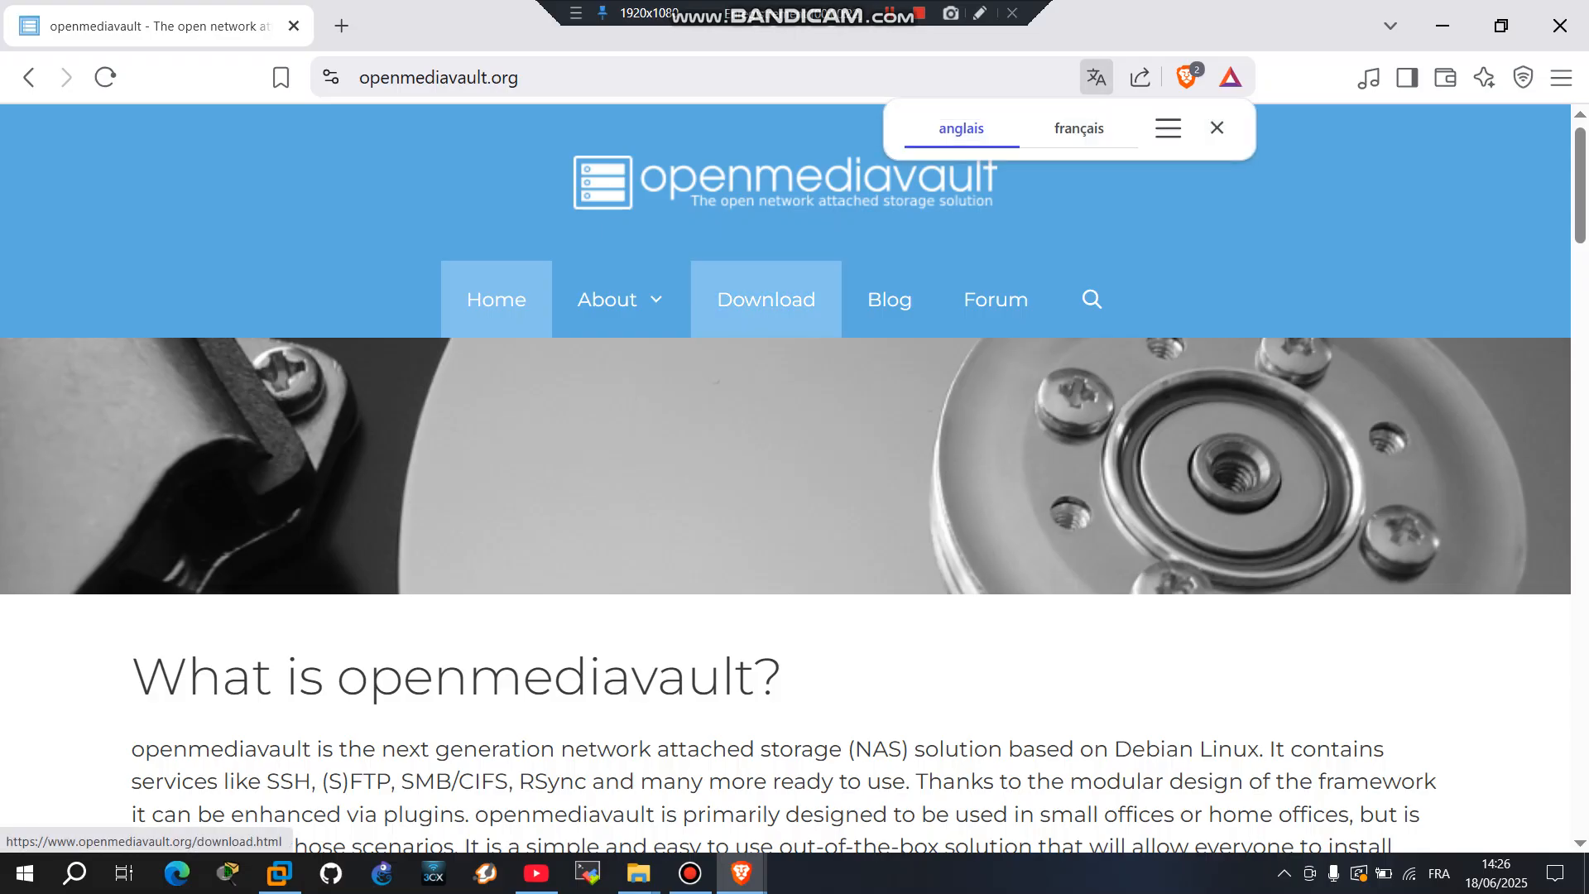
click(765, 299)
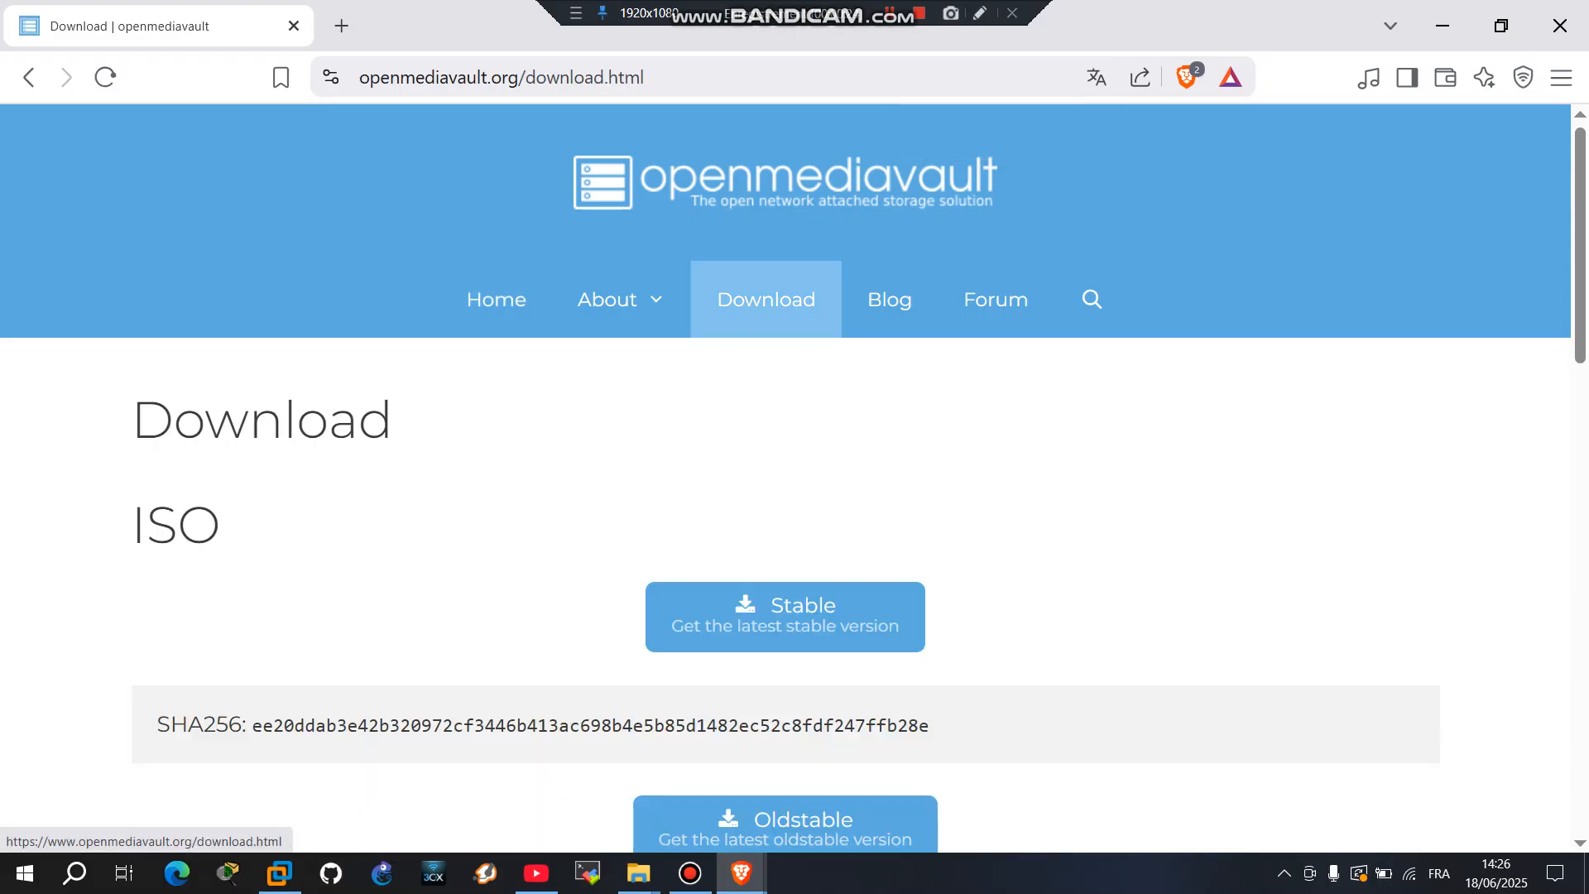
Step: Start the stable openmediavault 7.4.17 amd64 ISO download from SourceForge and dismiss the save prompt
scroll(785, 451, down, 5)
scroll(785, 451, up, 3)
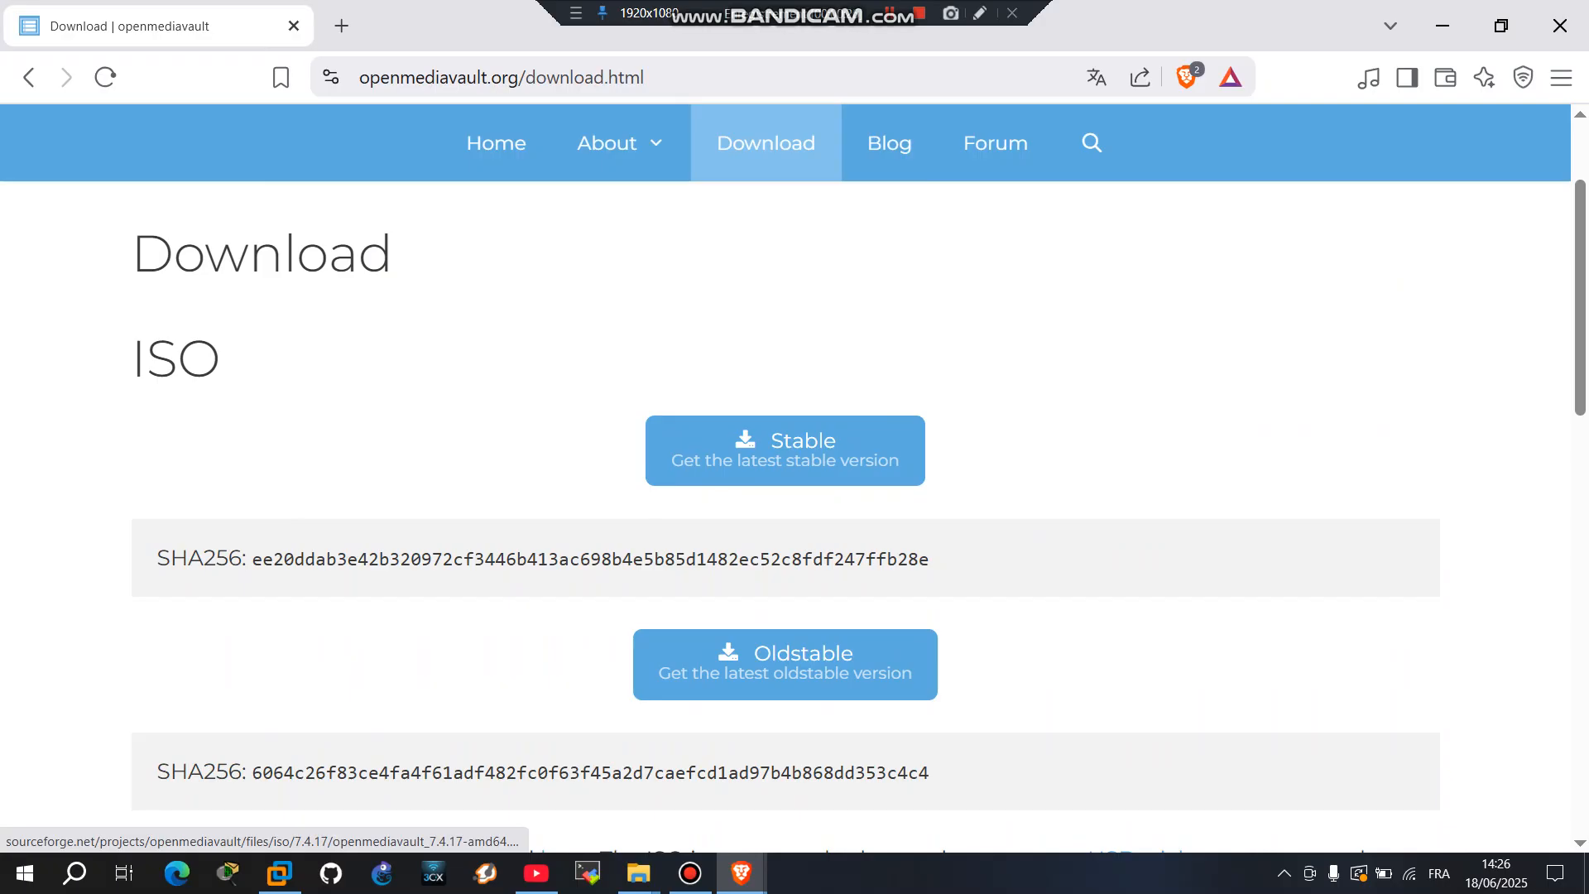
click(784, 450)
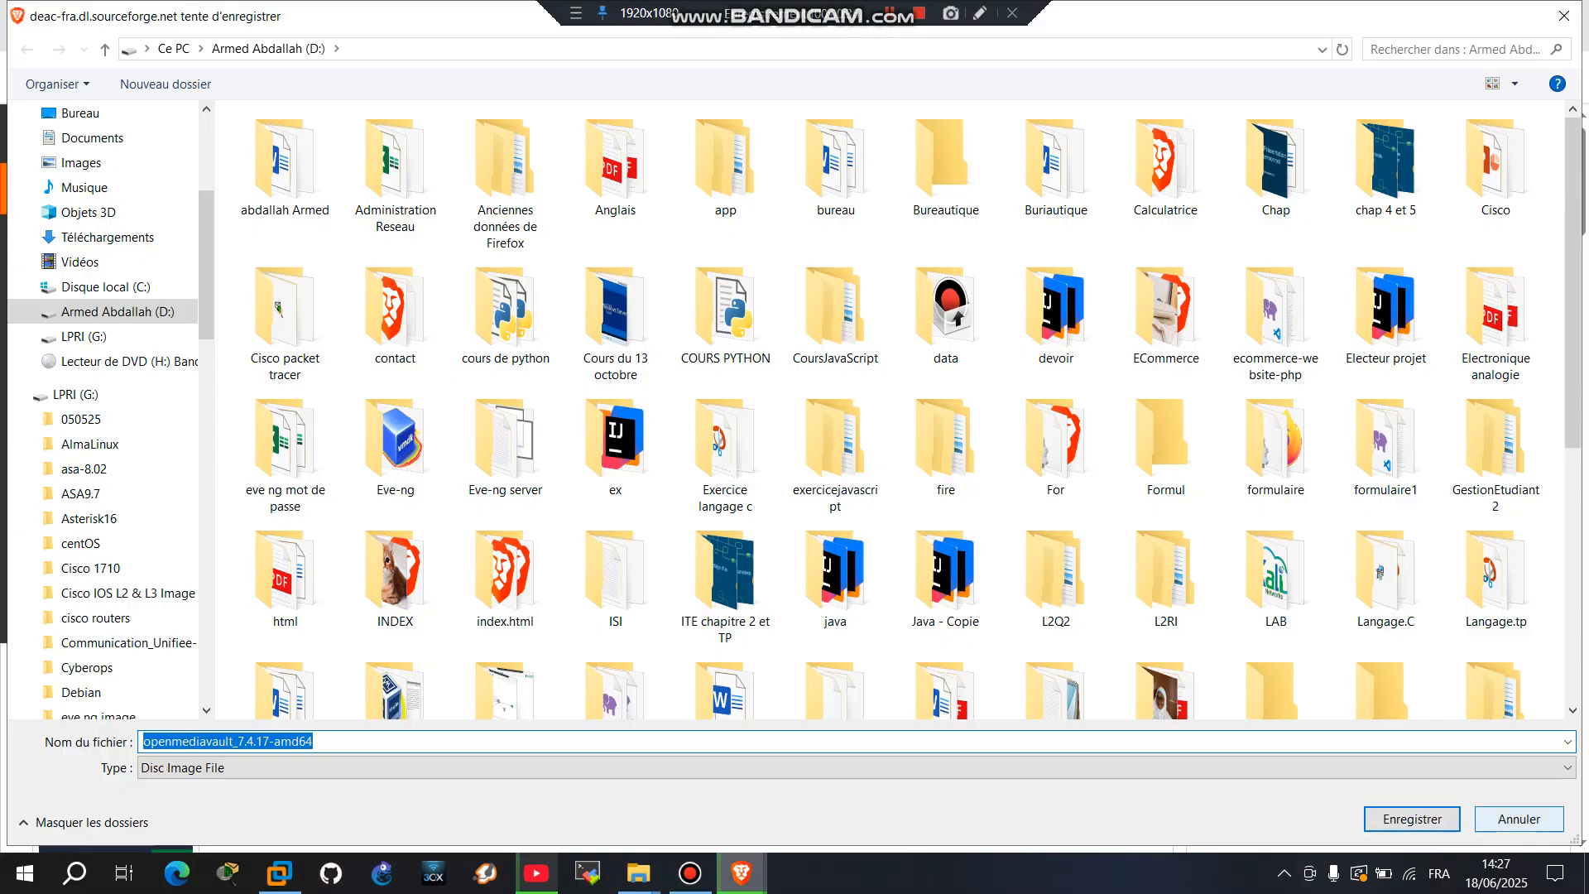
key(Escape)
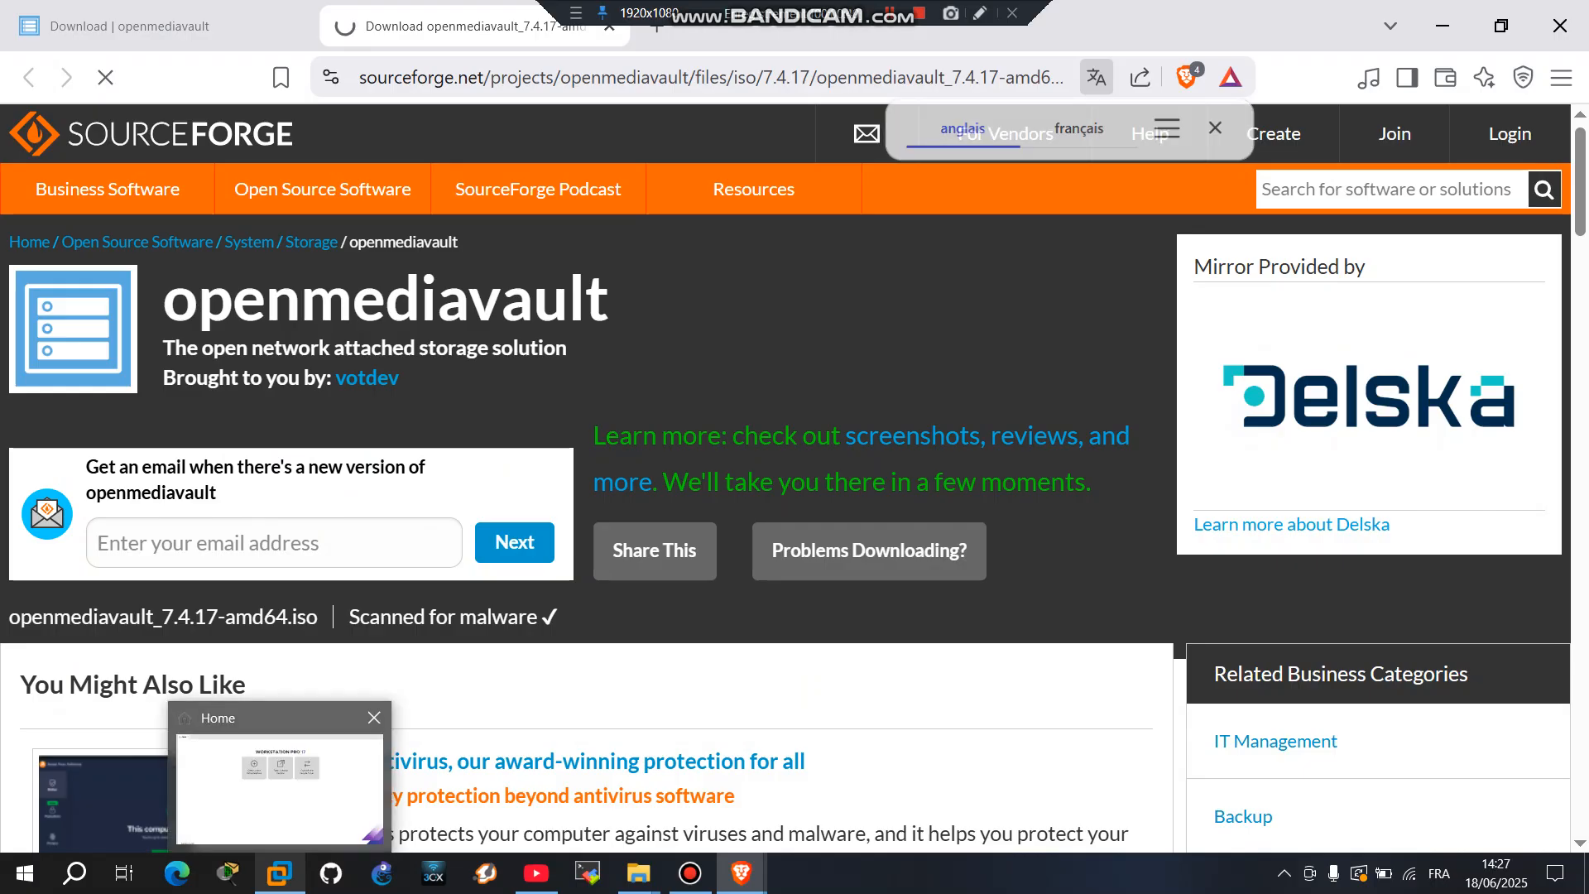
click(280, 873)
Step: Start the New Virtual Machine wizard with the Typical configuration
click(21, 42)
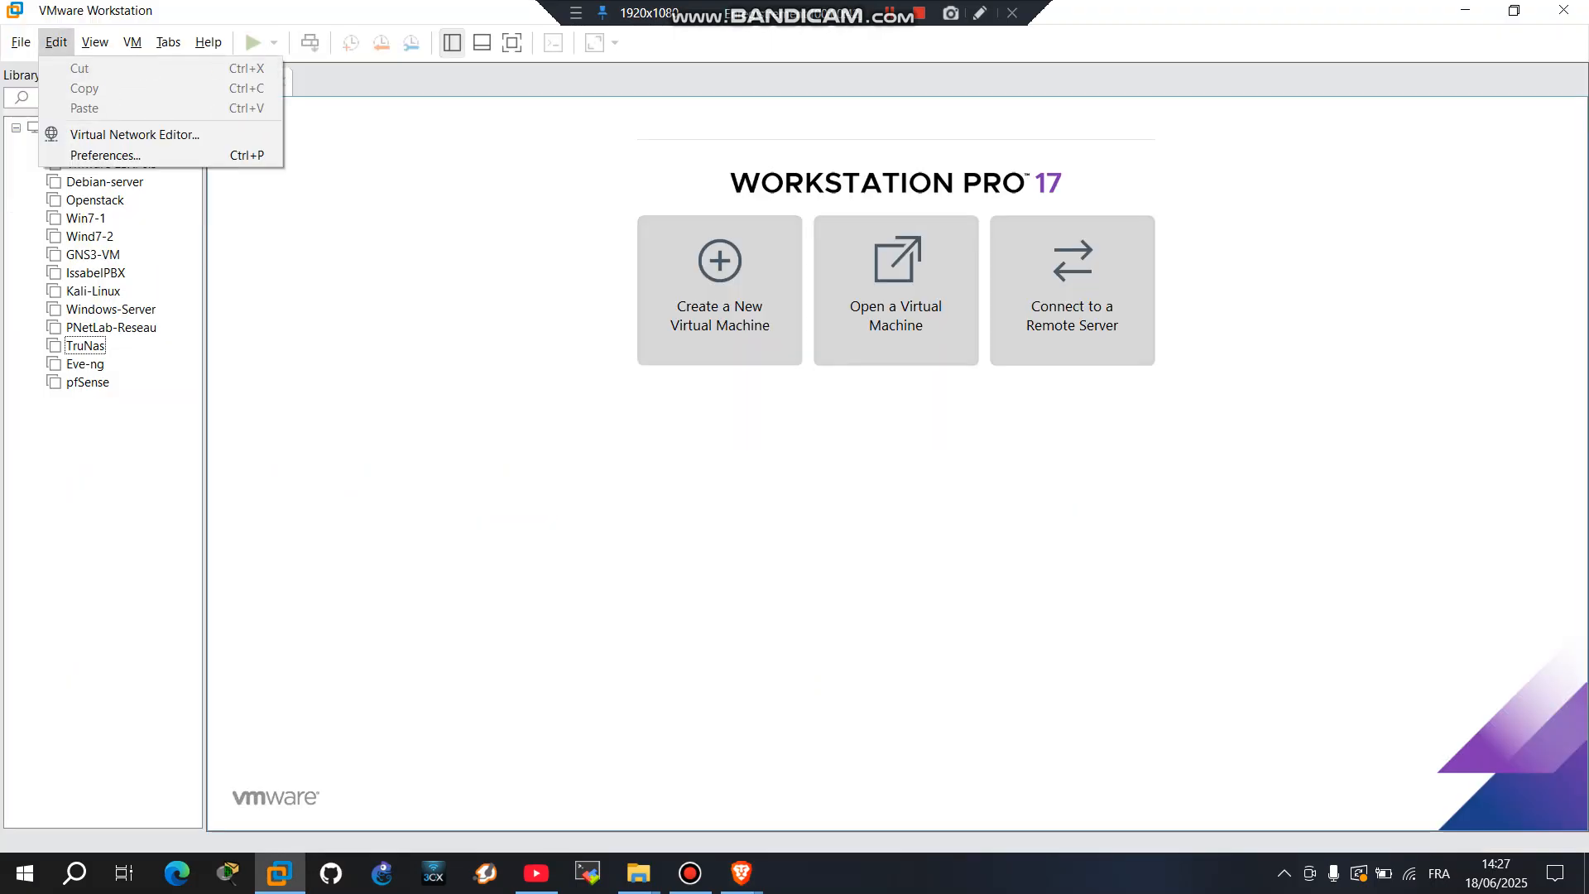
key(Down)
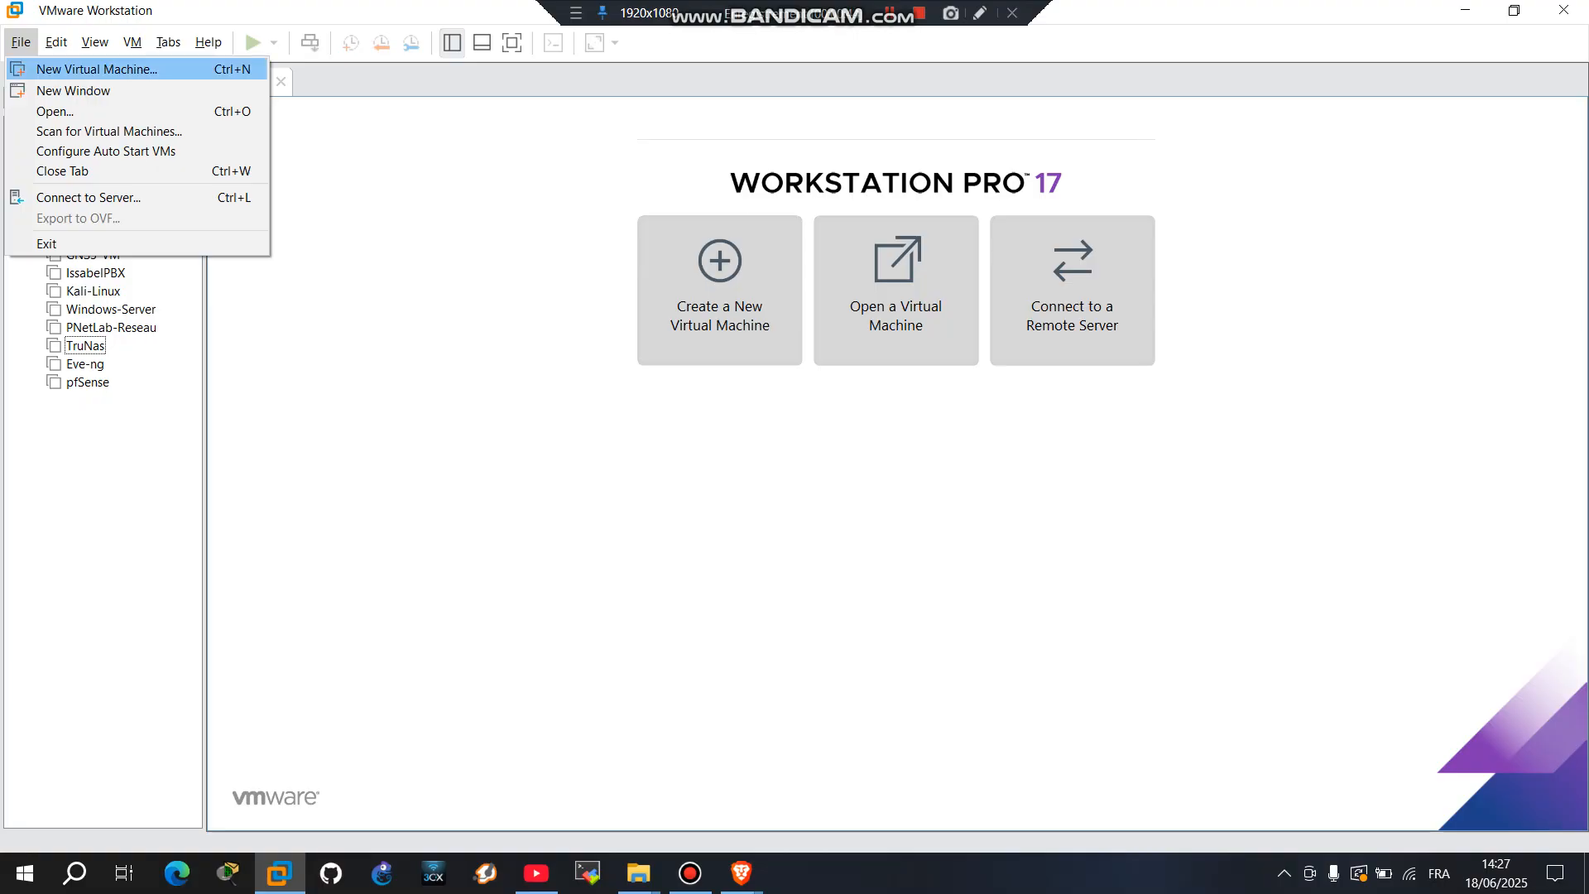
key(Return)
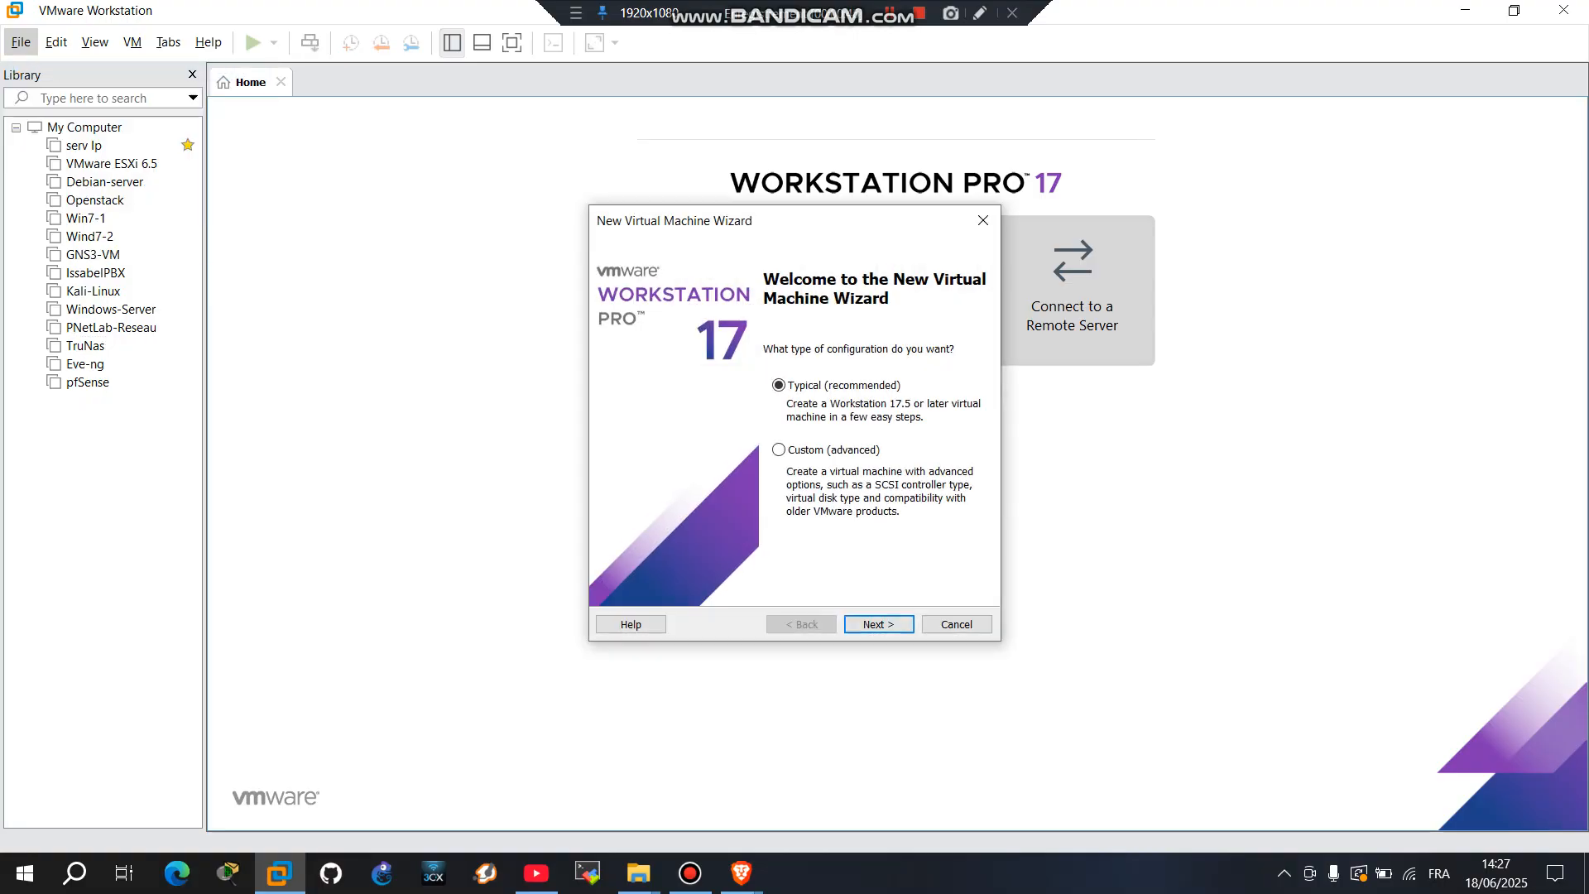
key(Return)
key(Return)
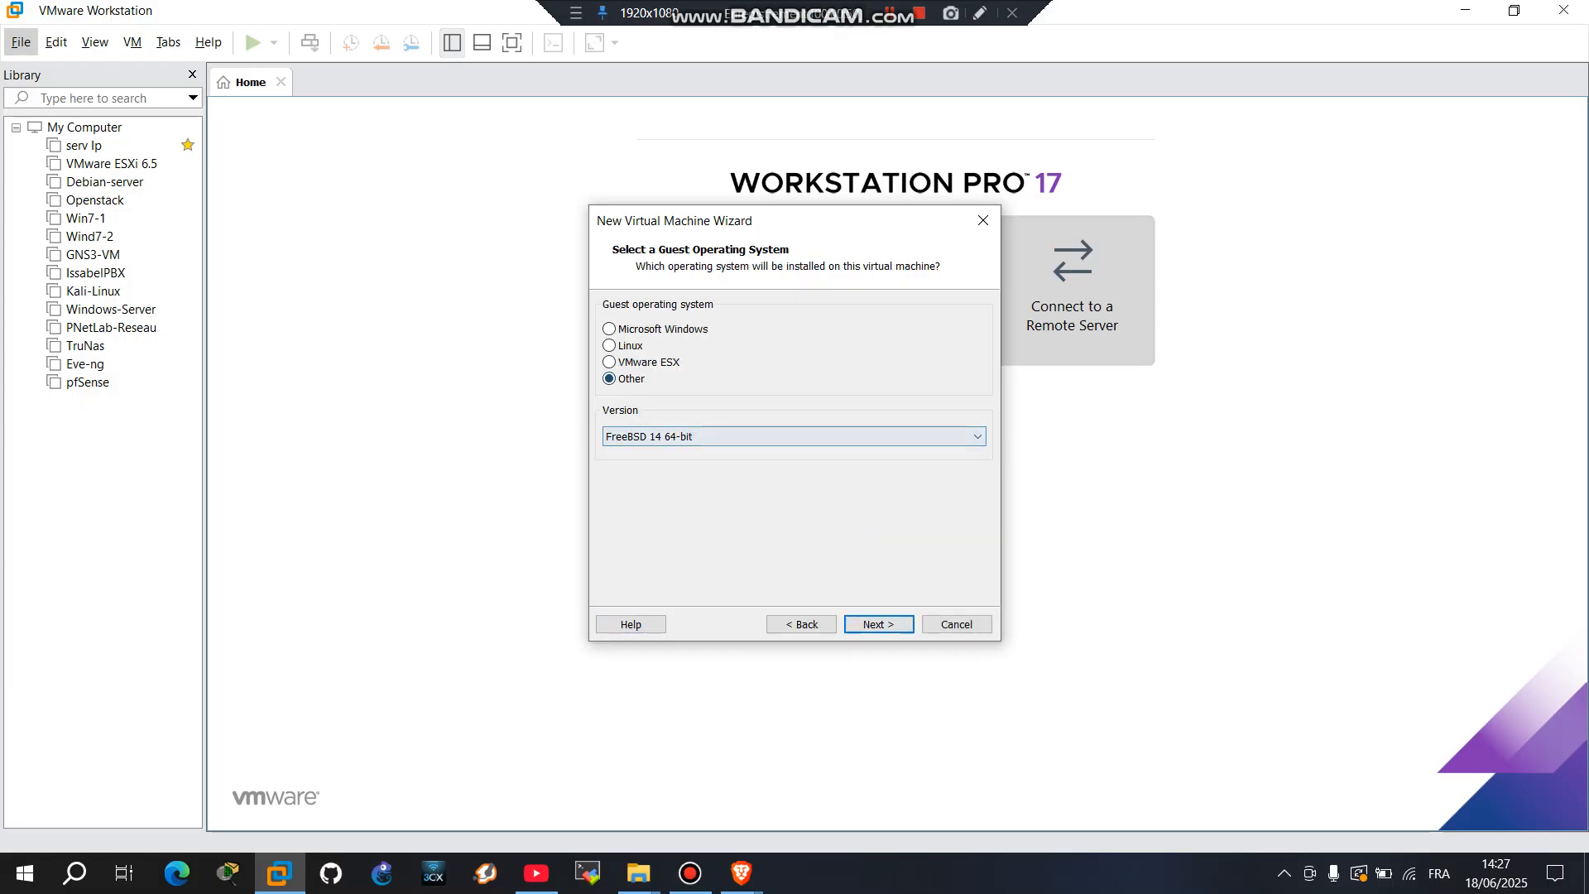
Step: Choose Linux with version Debian 12.x 64-bit as the guest operating system
click(609, 345)
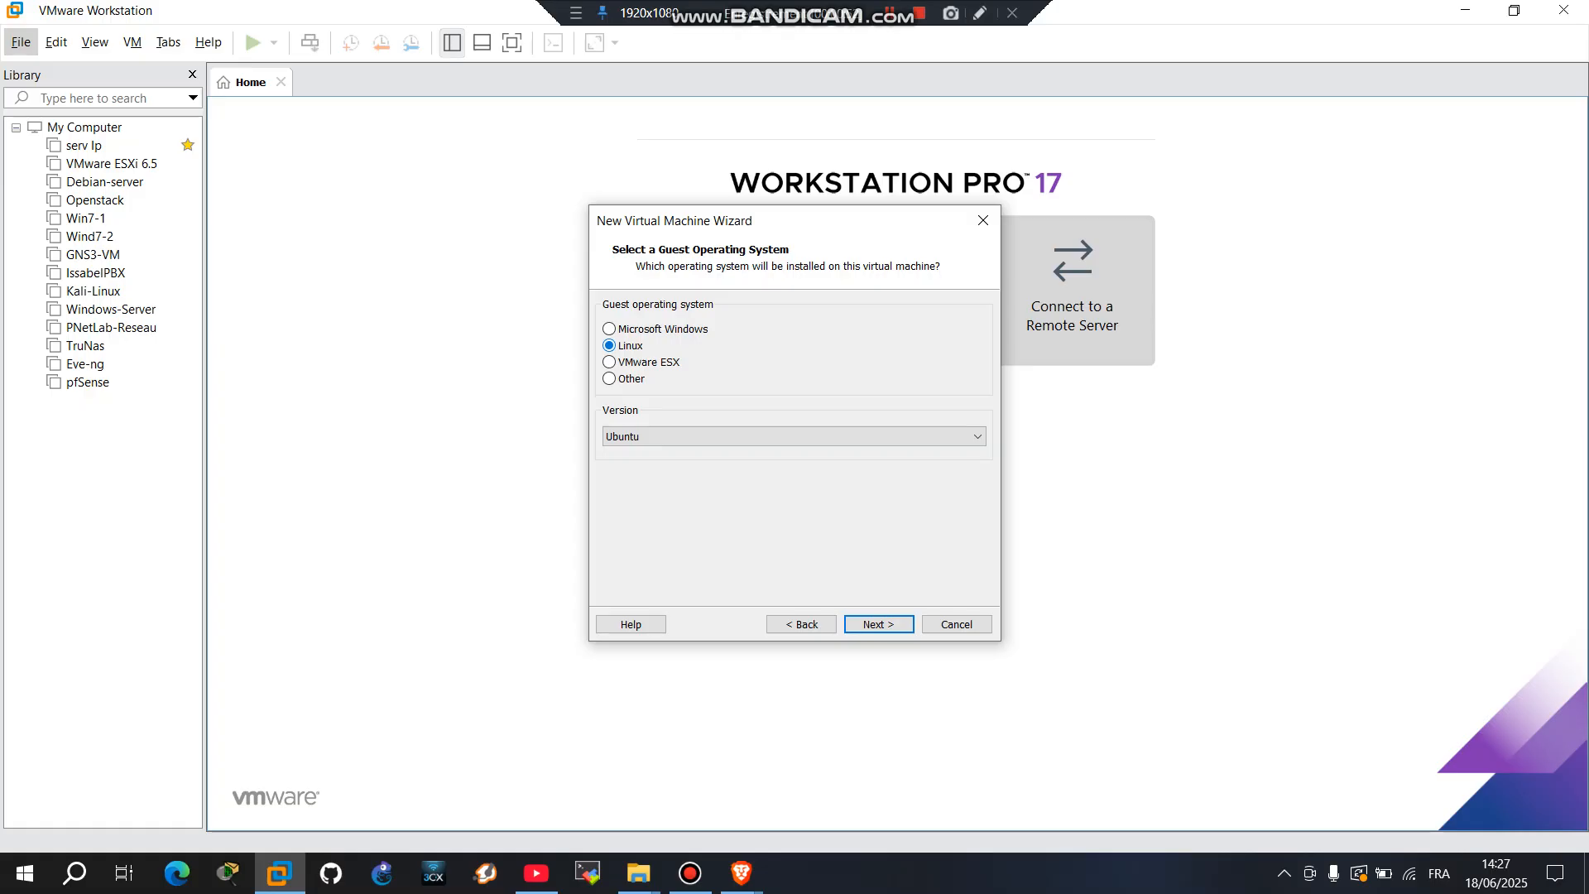
click(793, 436)
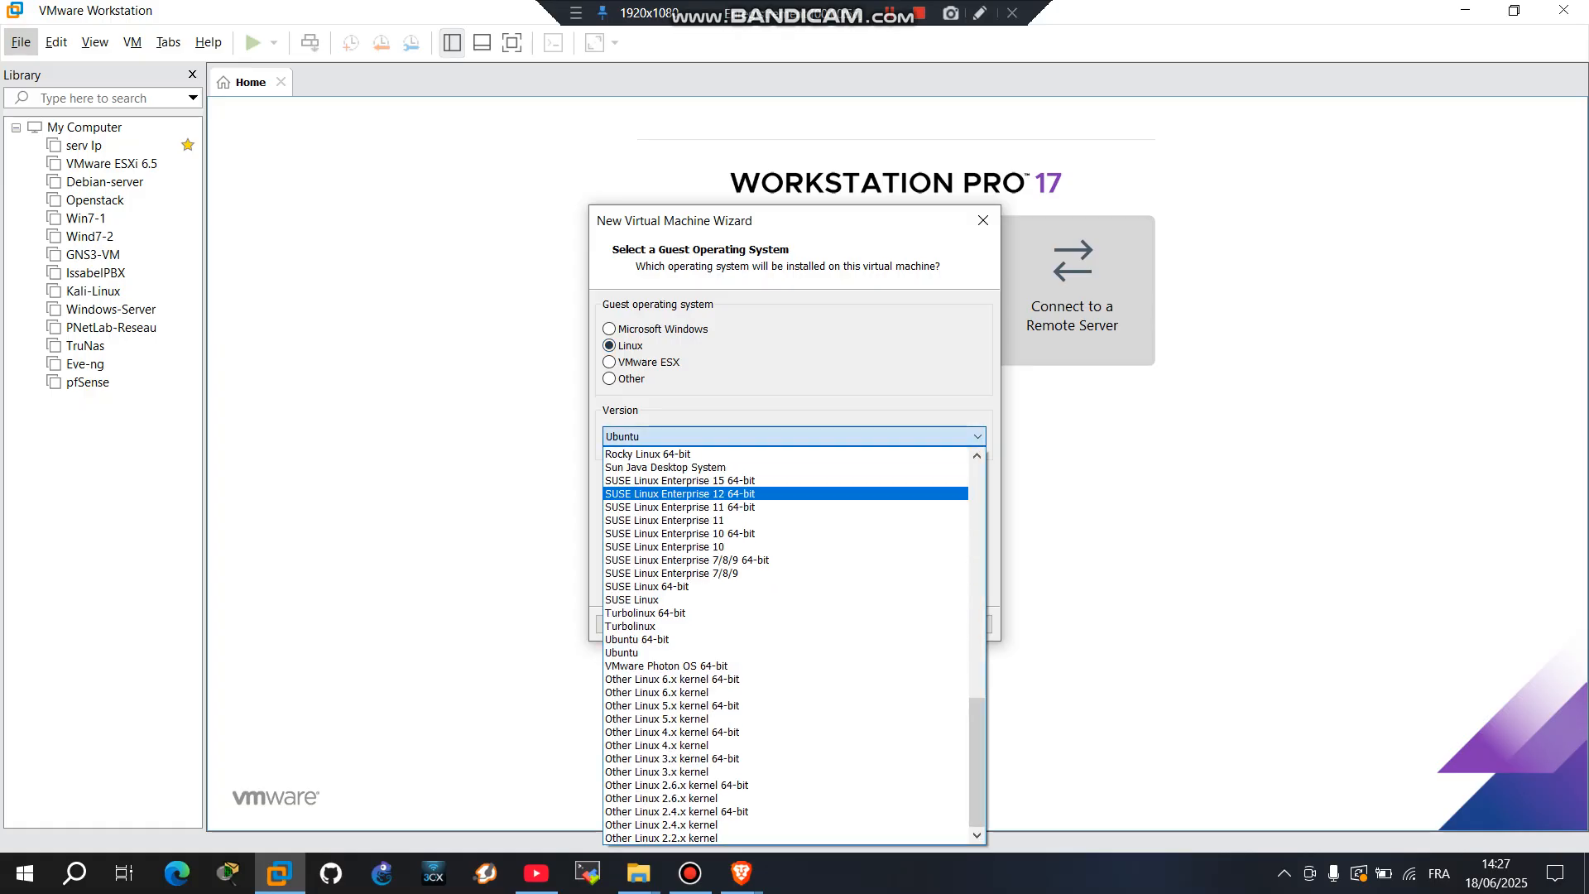
key(d)
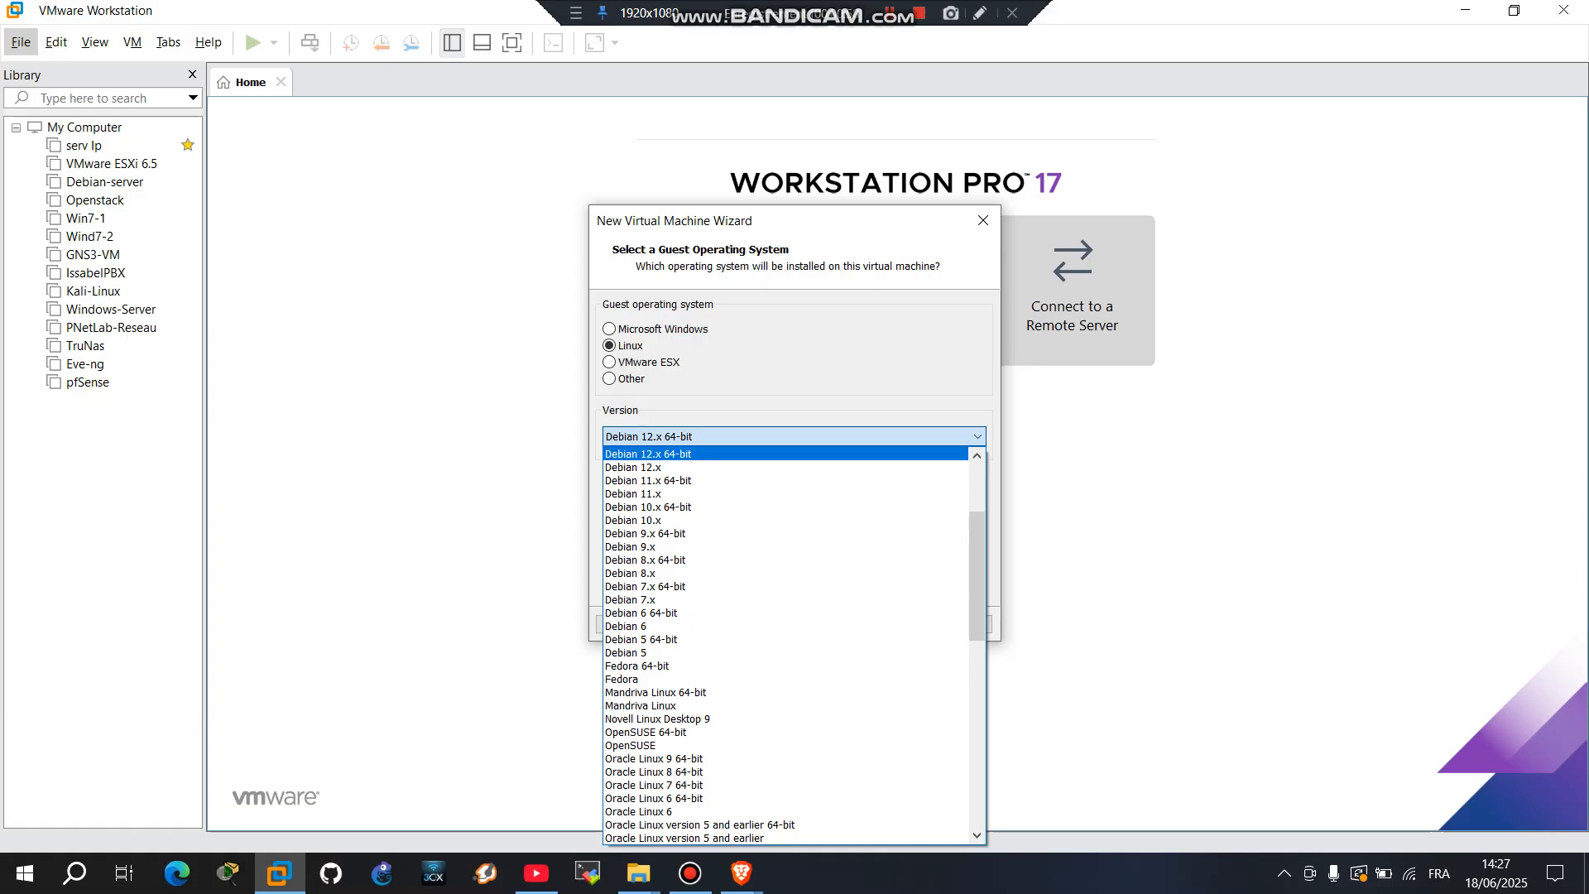
key(Return)
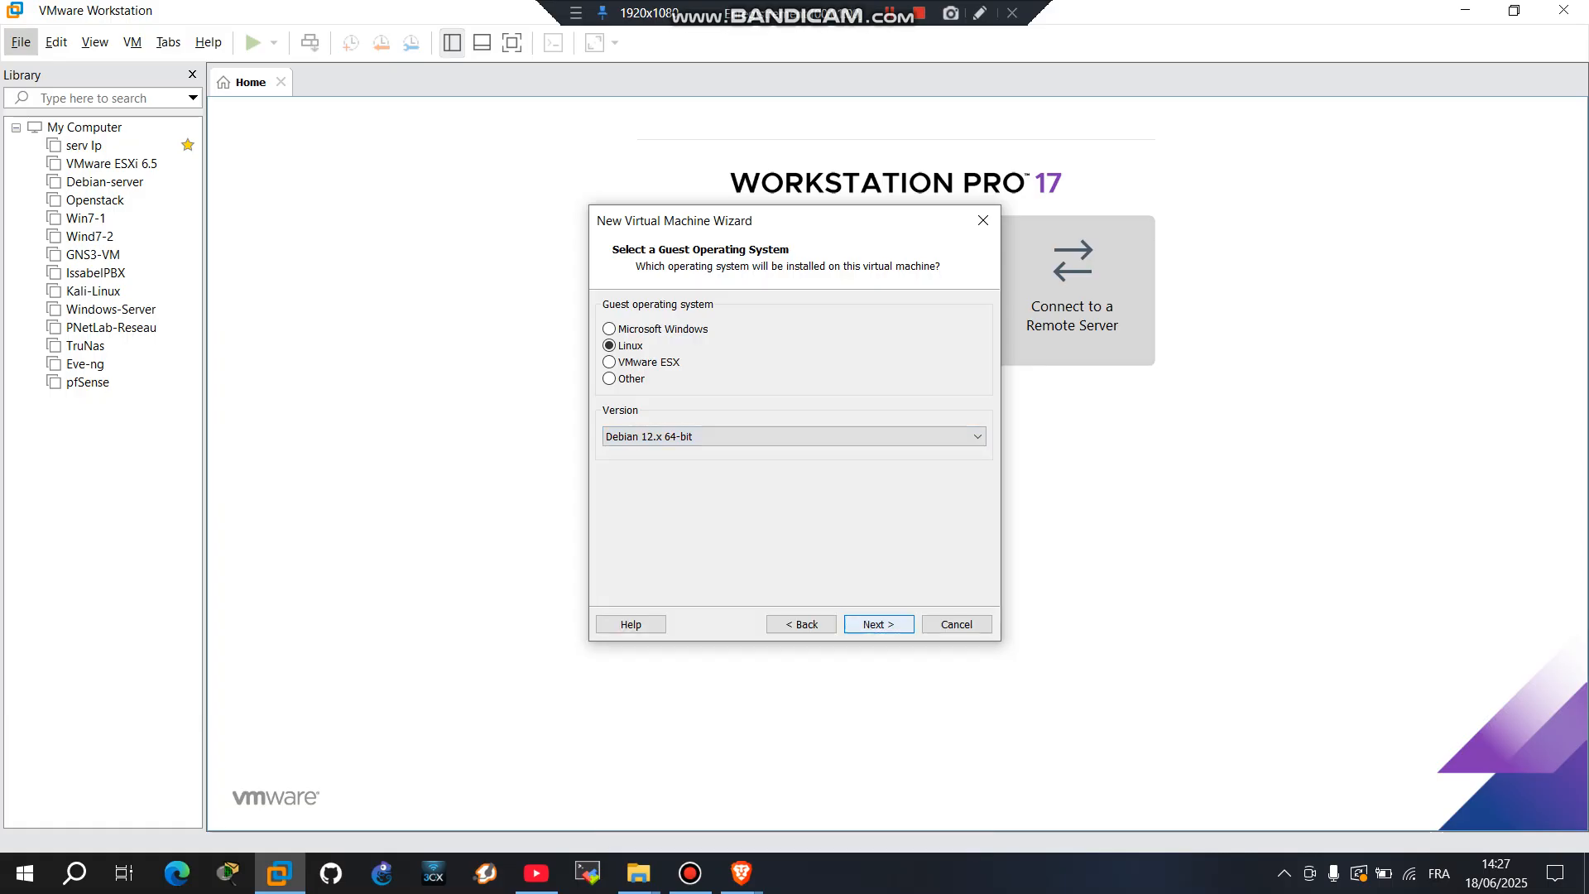
key(Return)
Step: Name the VM 'Openmediavault', store its 20 GB disk as a single file, and finish the wizard
key(BackSpace)
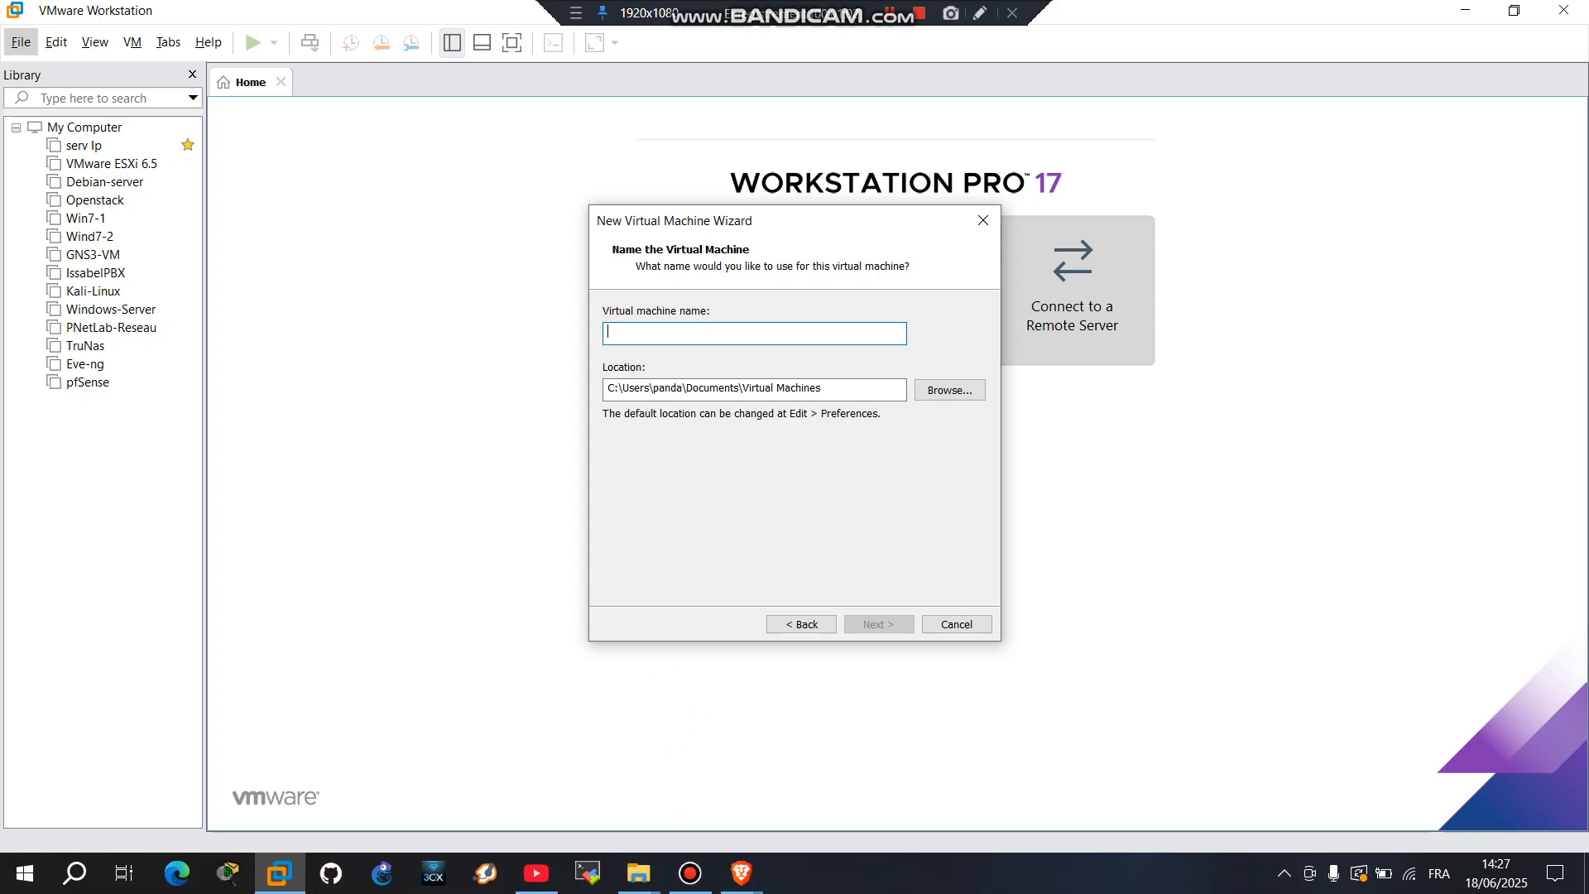
text(Ope)
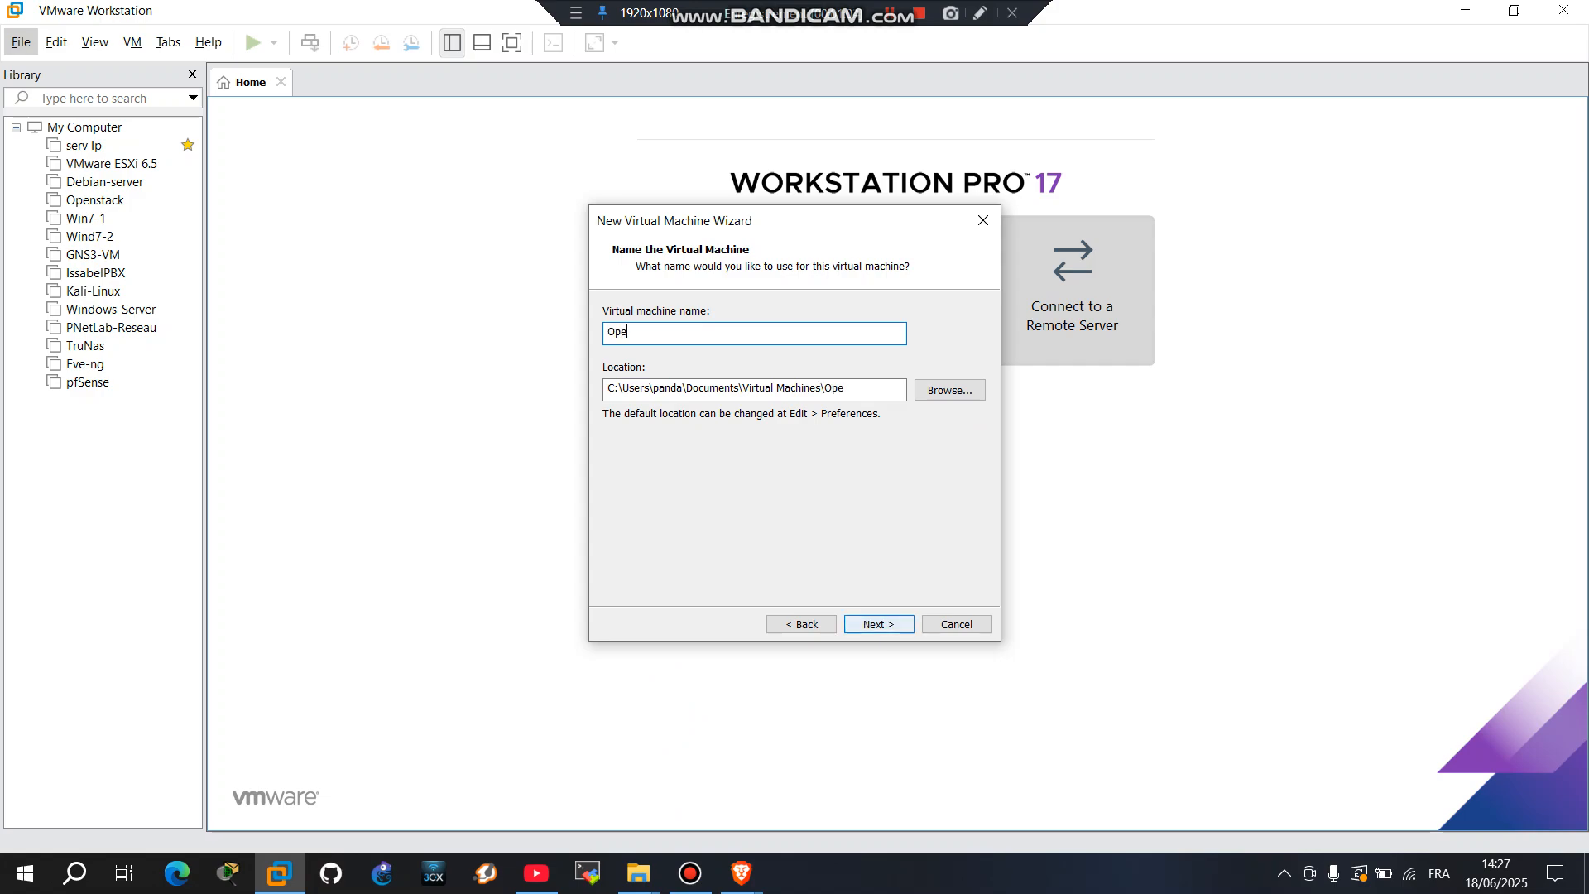
text(nmediavault)
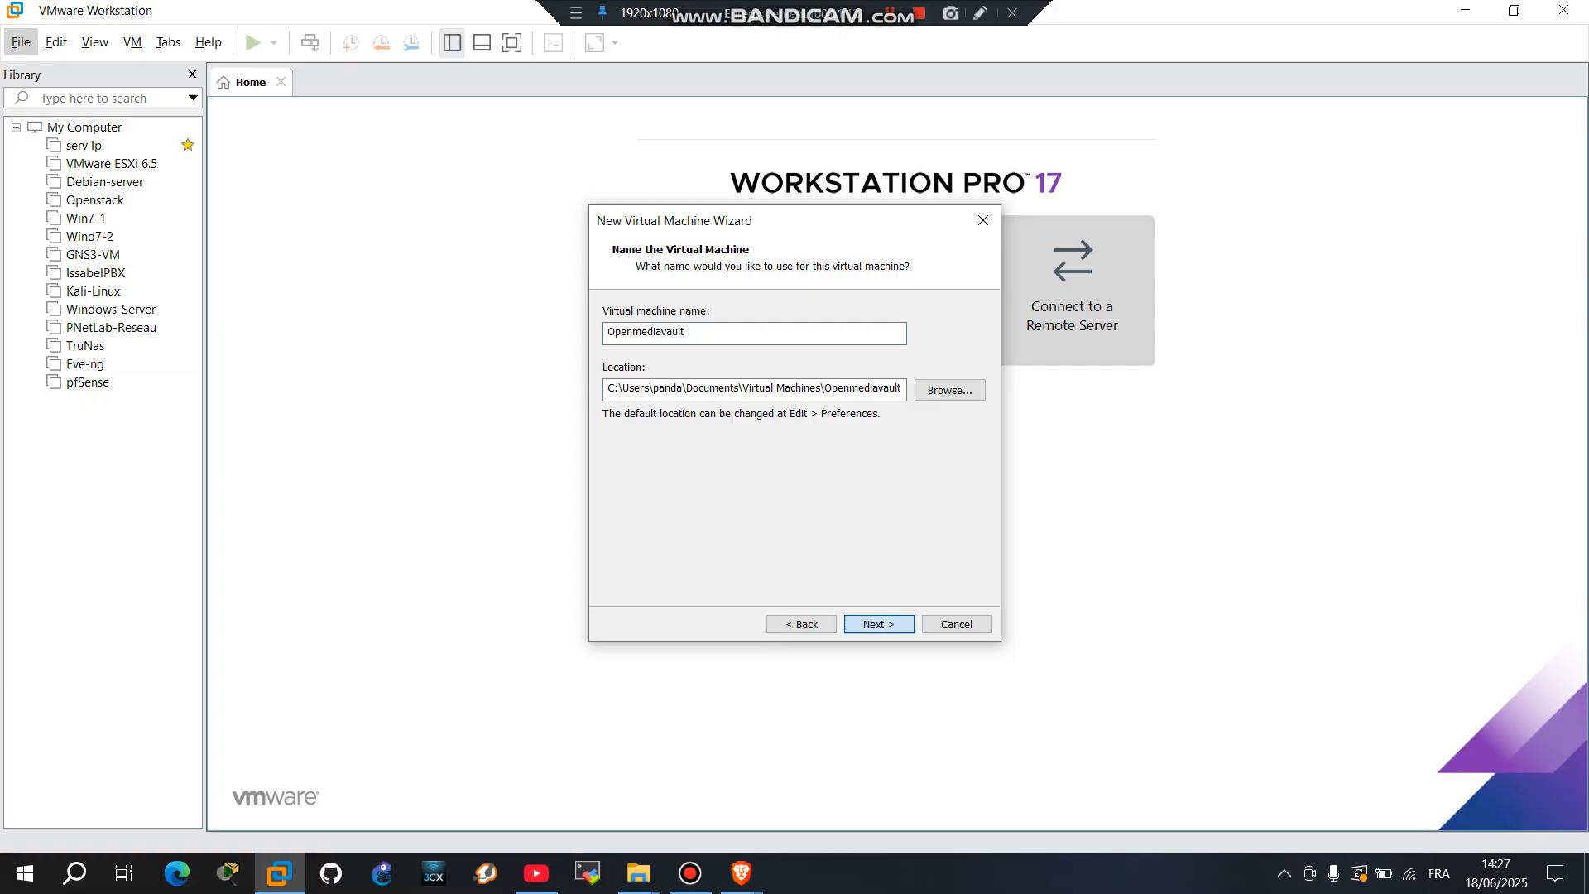
key(Return)
click(604, 436)
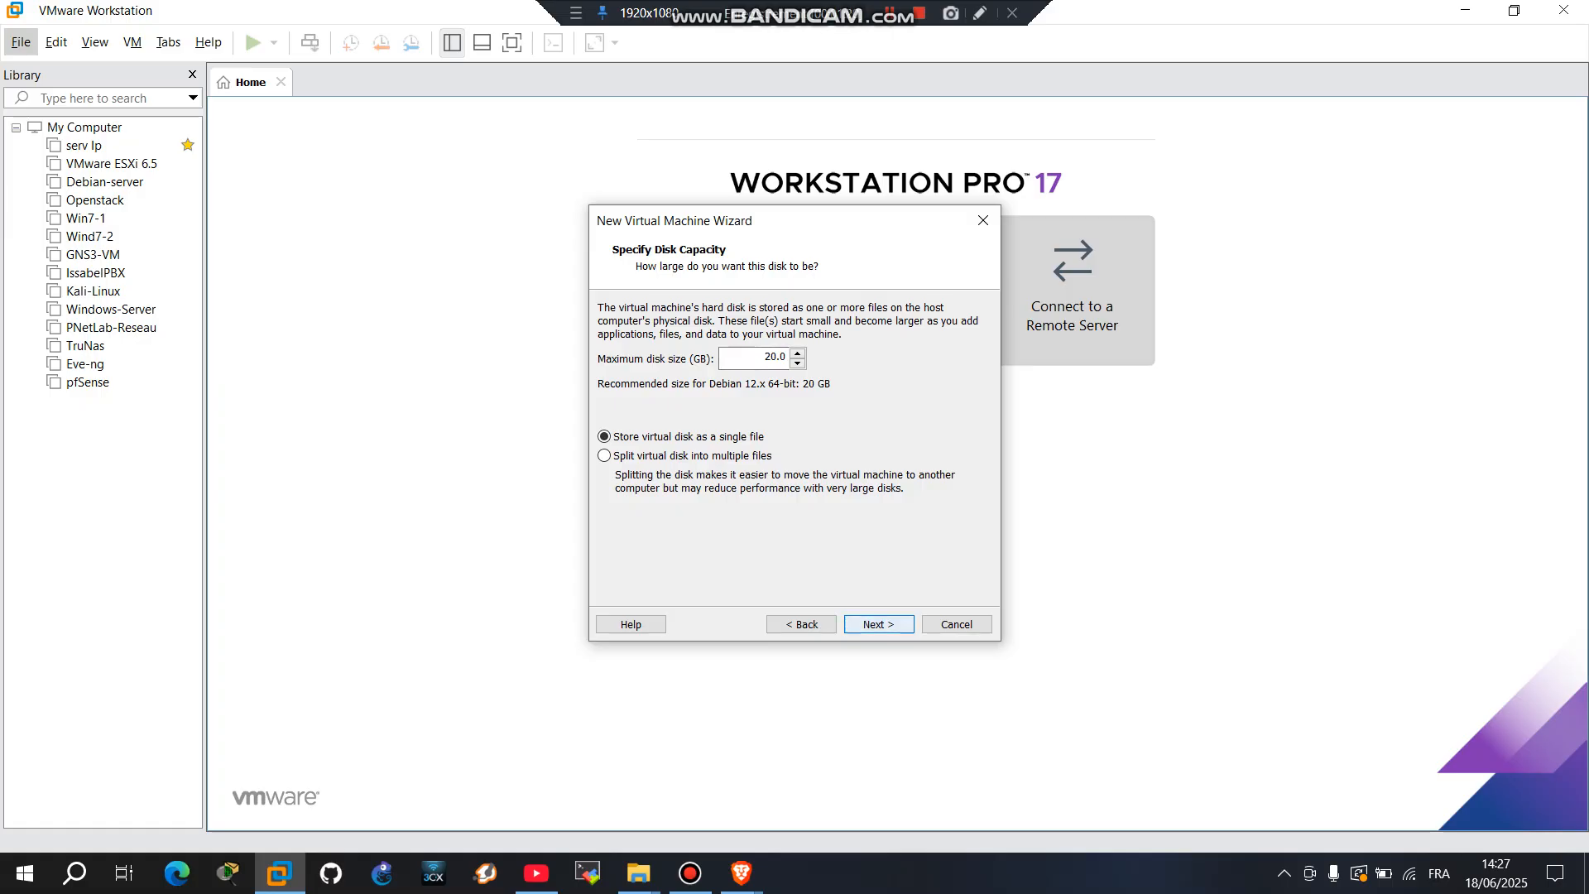
click(879, 624)
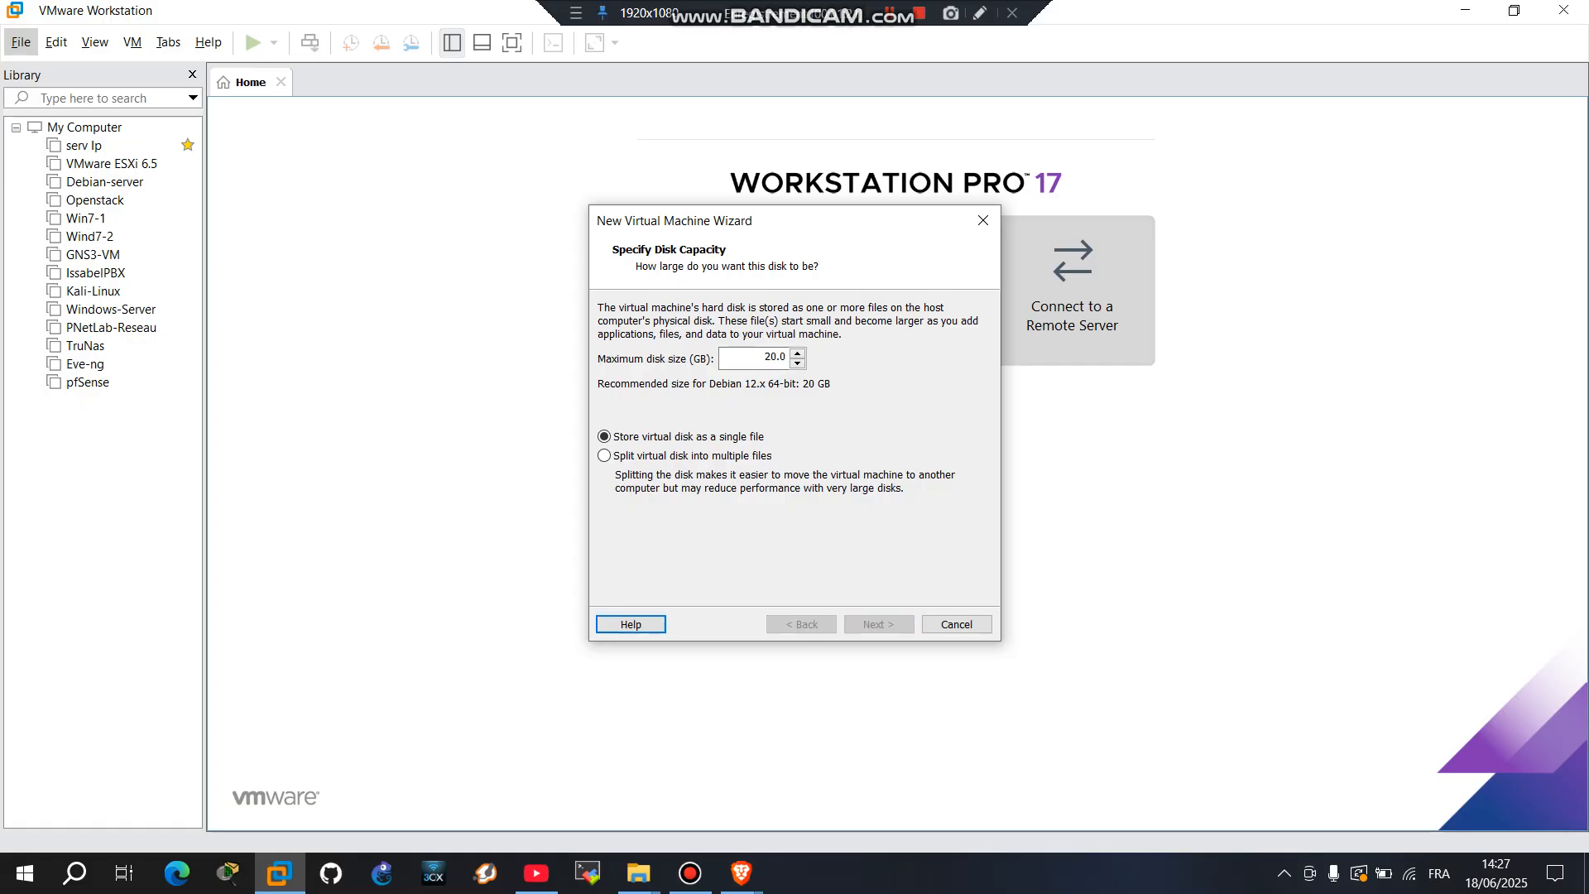
key(Return)
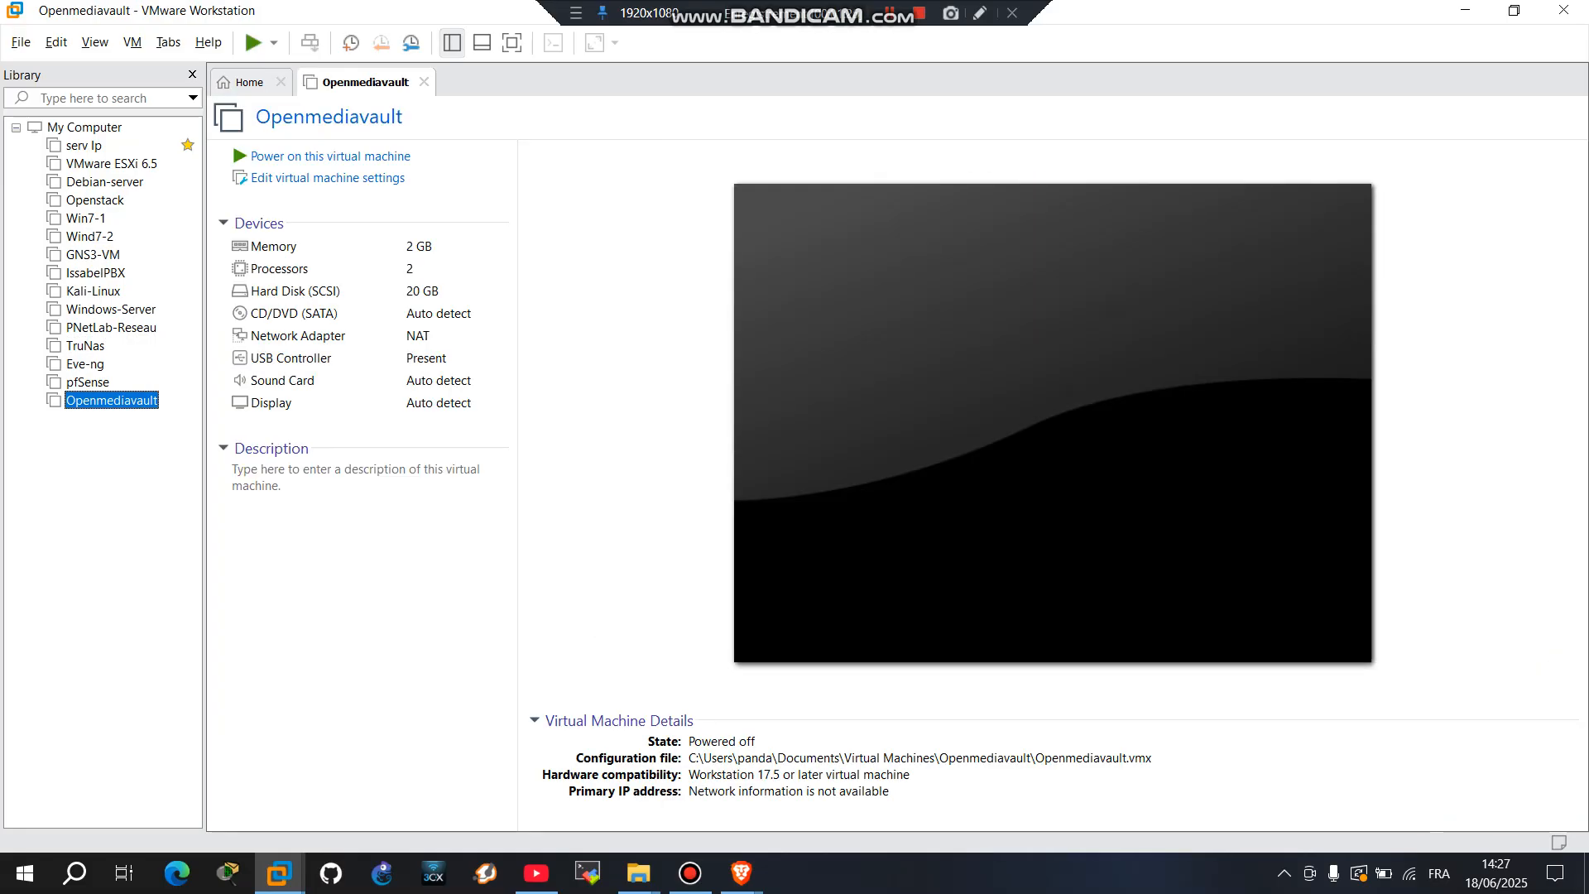
Step: In the Openmediavault VM settings, change the number of processors from 2 to 1
right_click(124, 399)
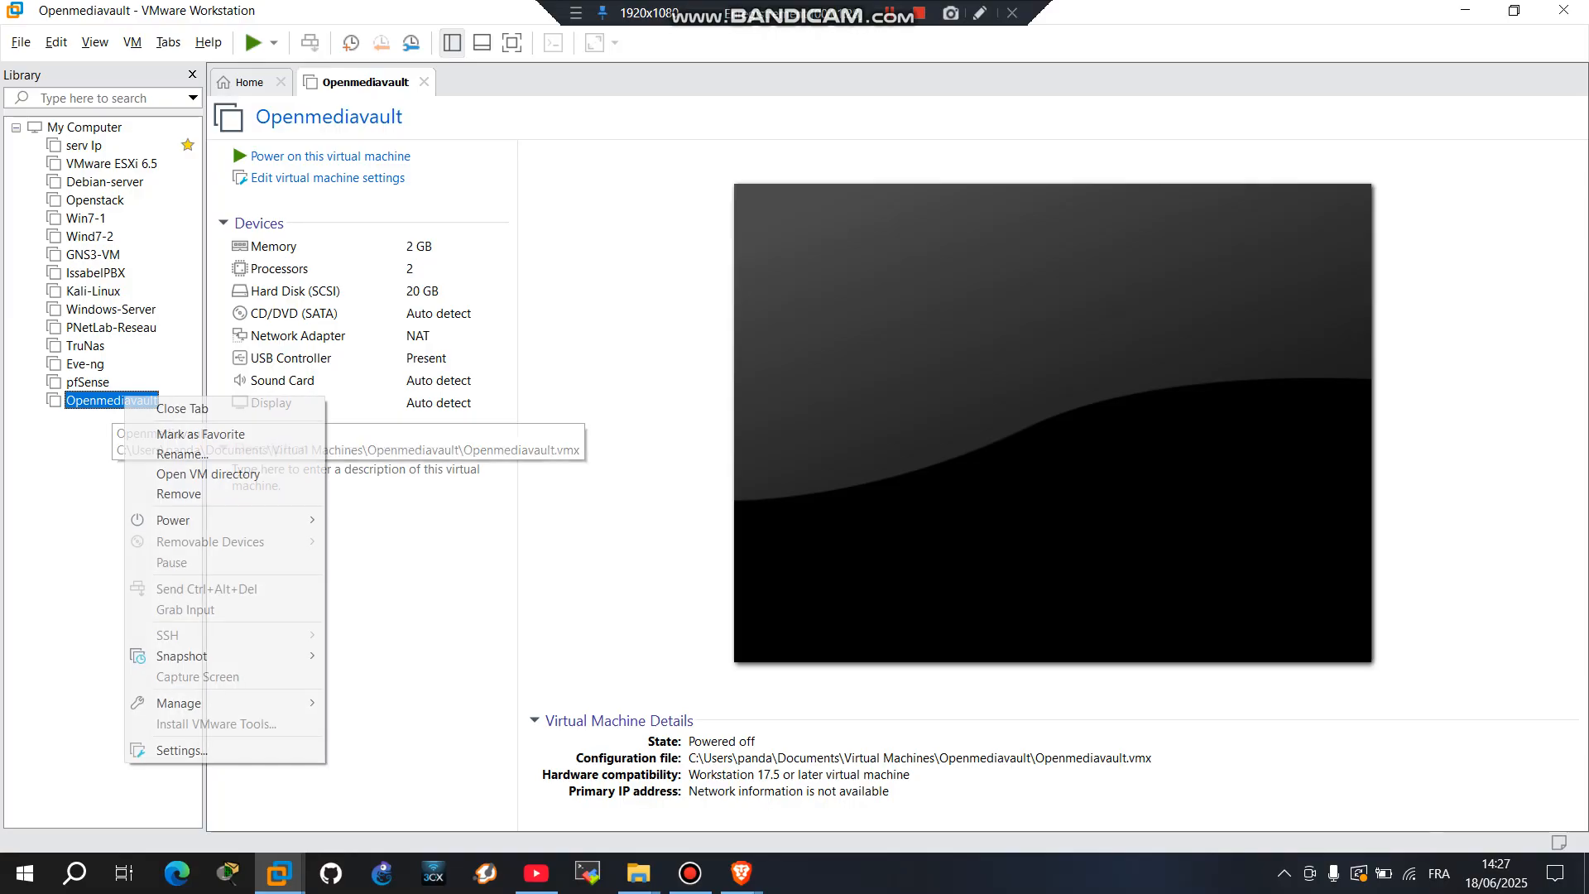
click(182, 749)
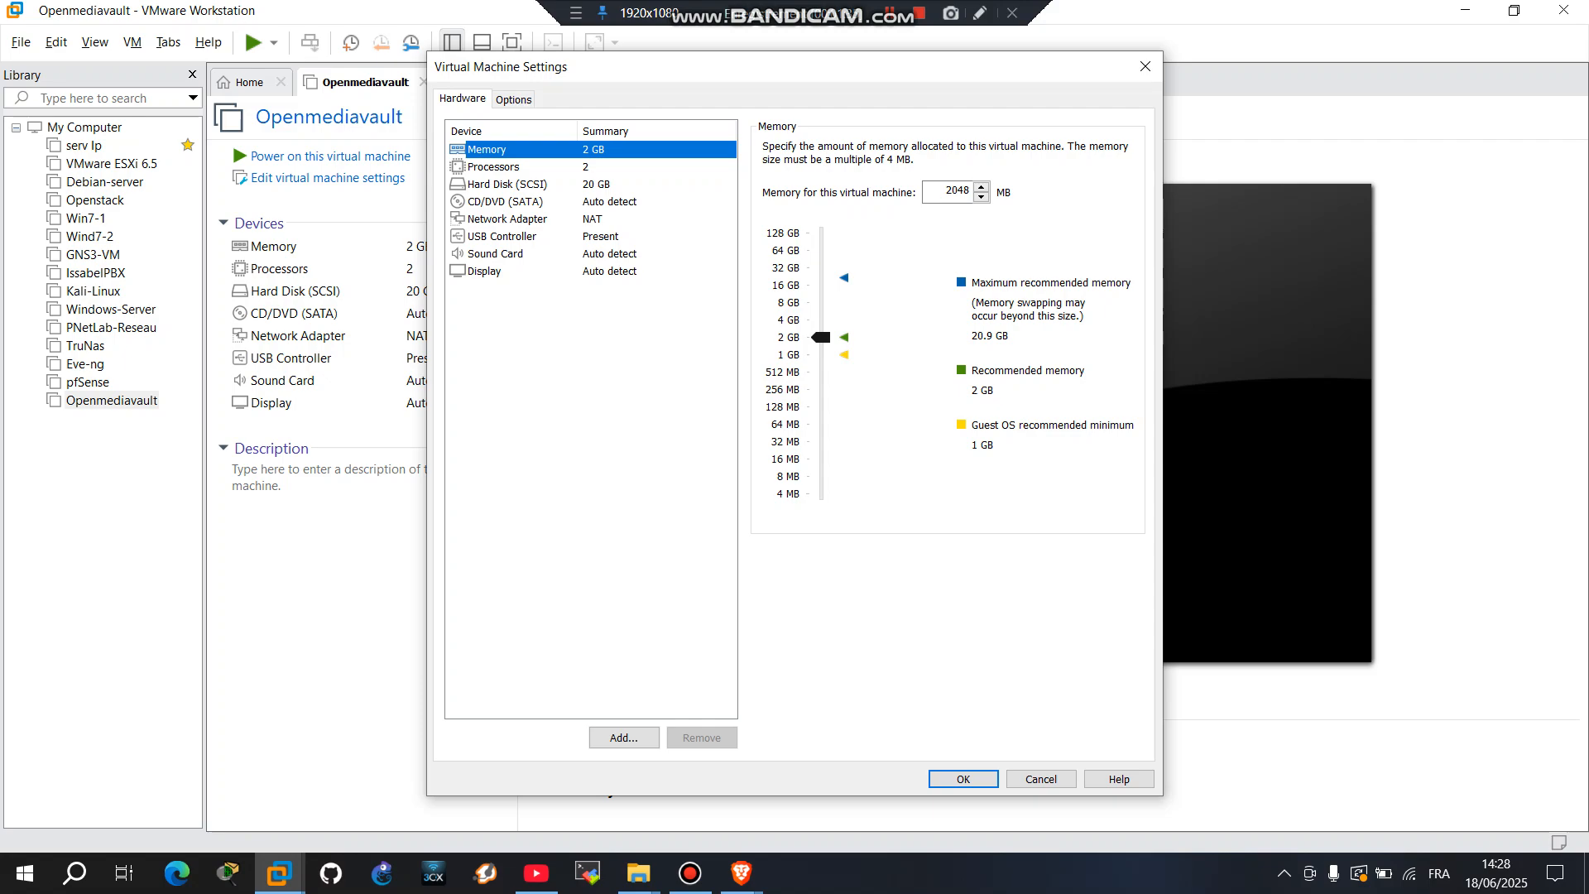
click(494, 167)
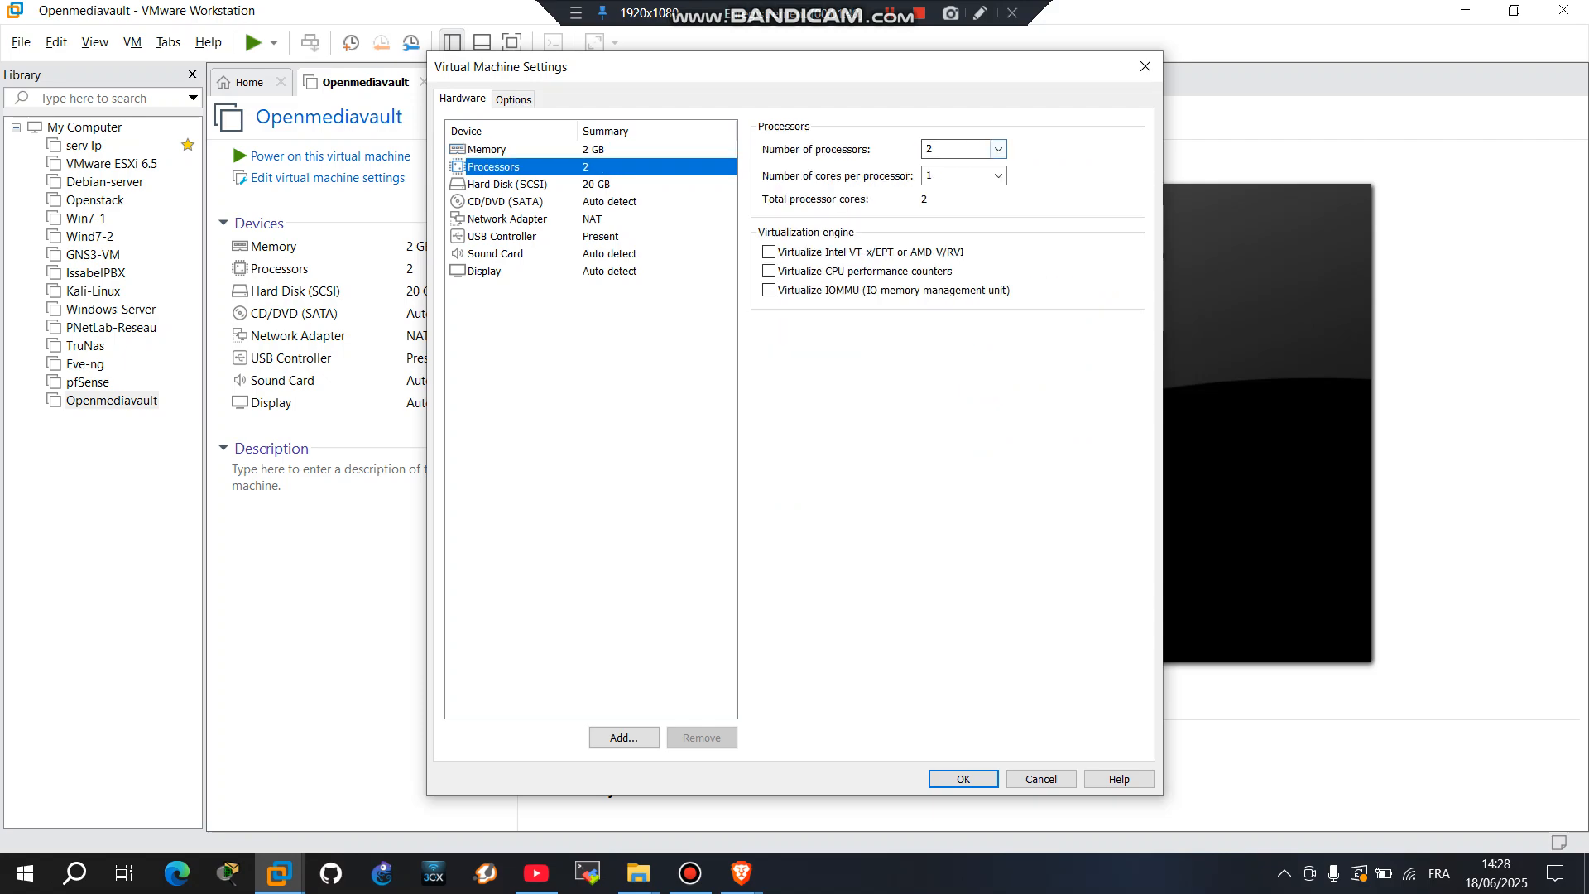
click(999, 149)
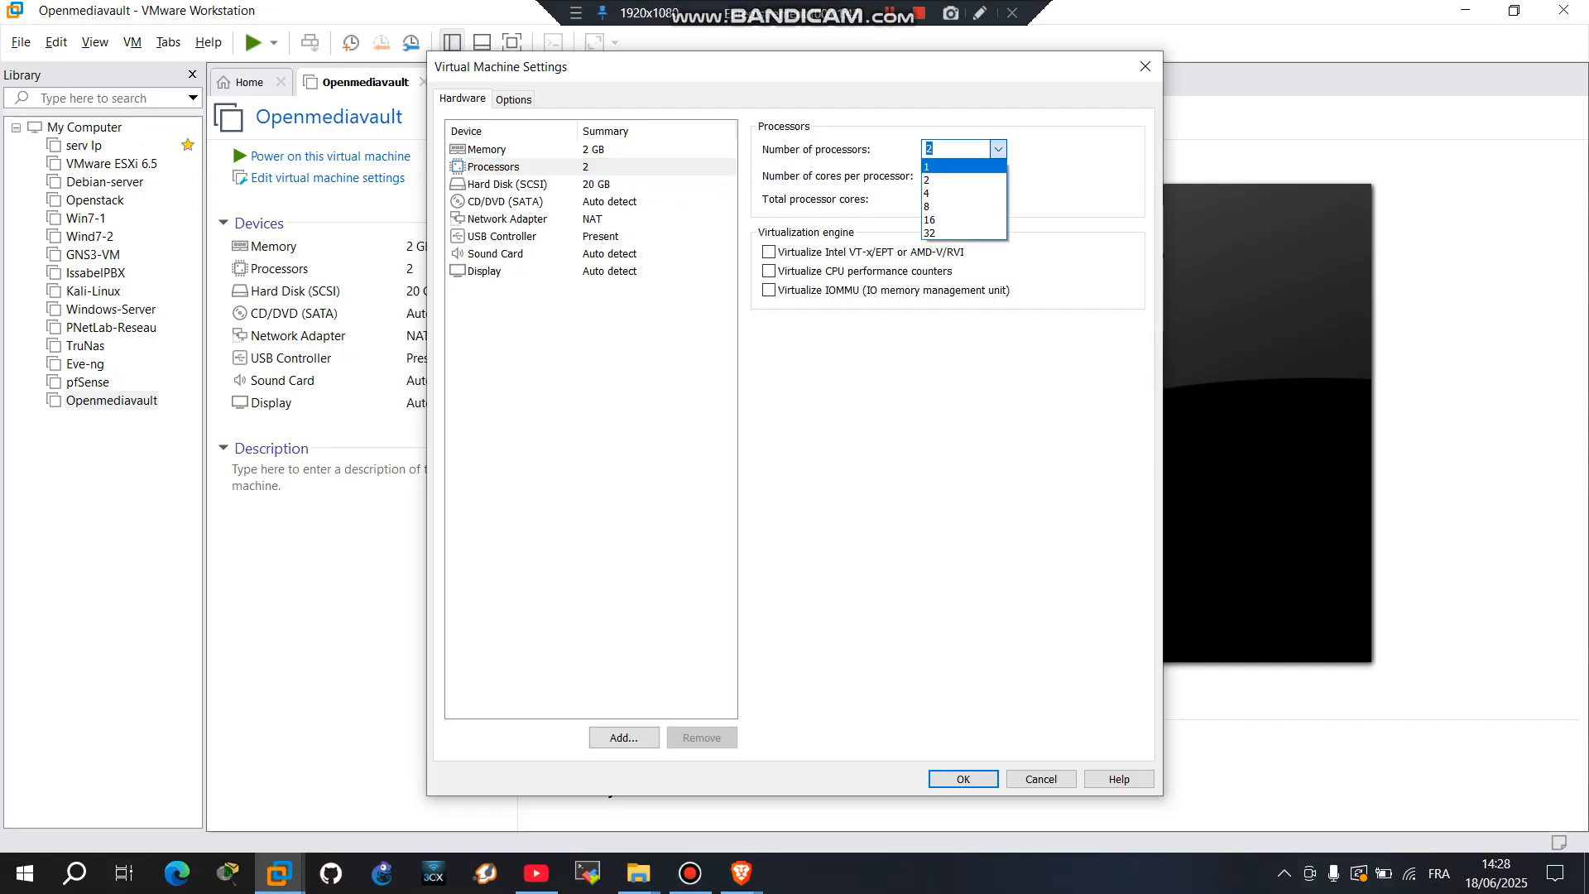
click(954, 167)
click(508, 185)
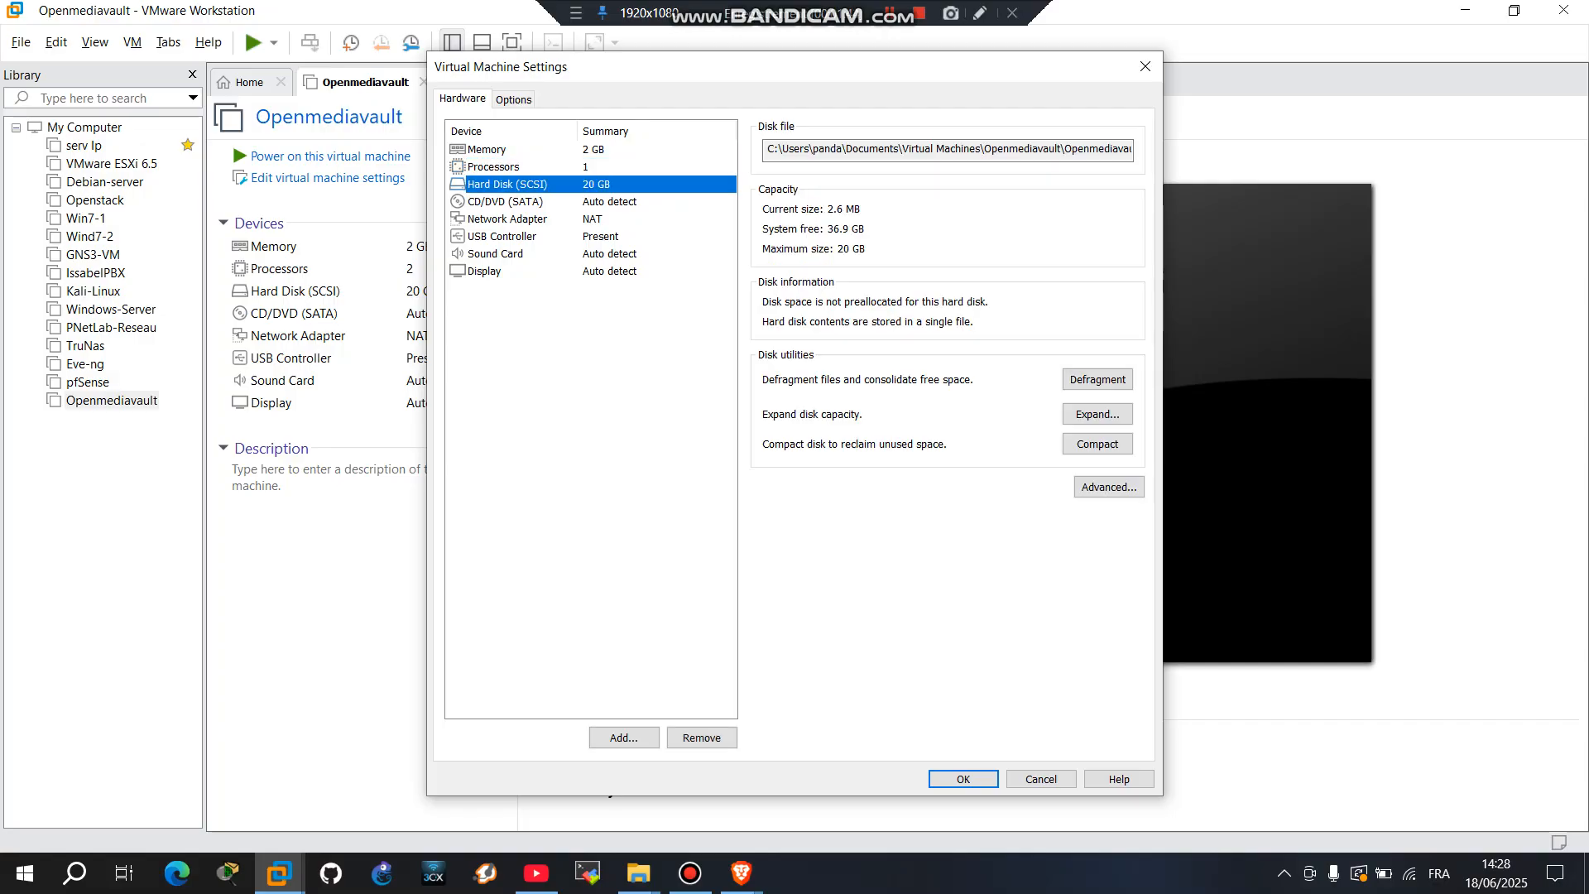
Step: Add a first new 10 GB SCSI hard disk stored as a single file
click(624, 738)
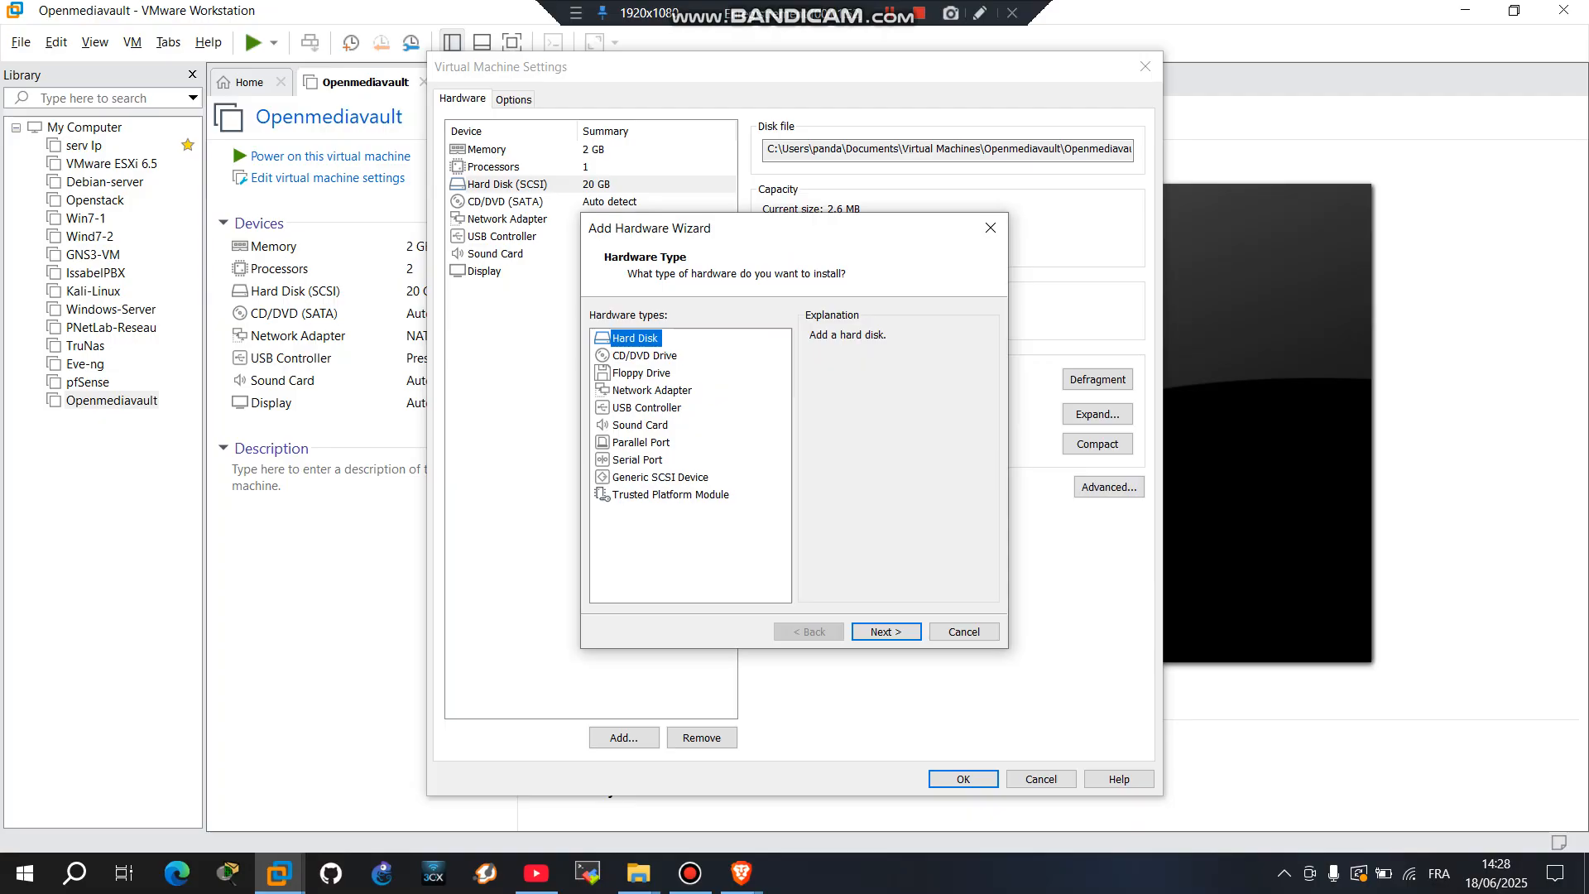
key(Return)
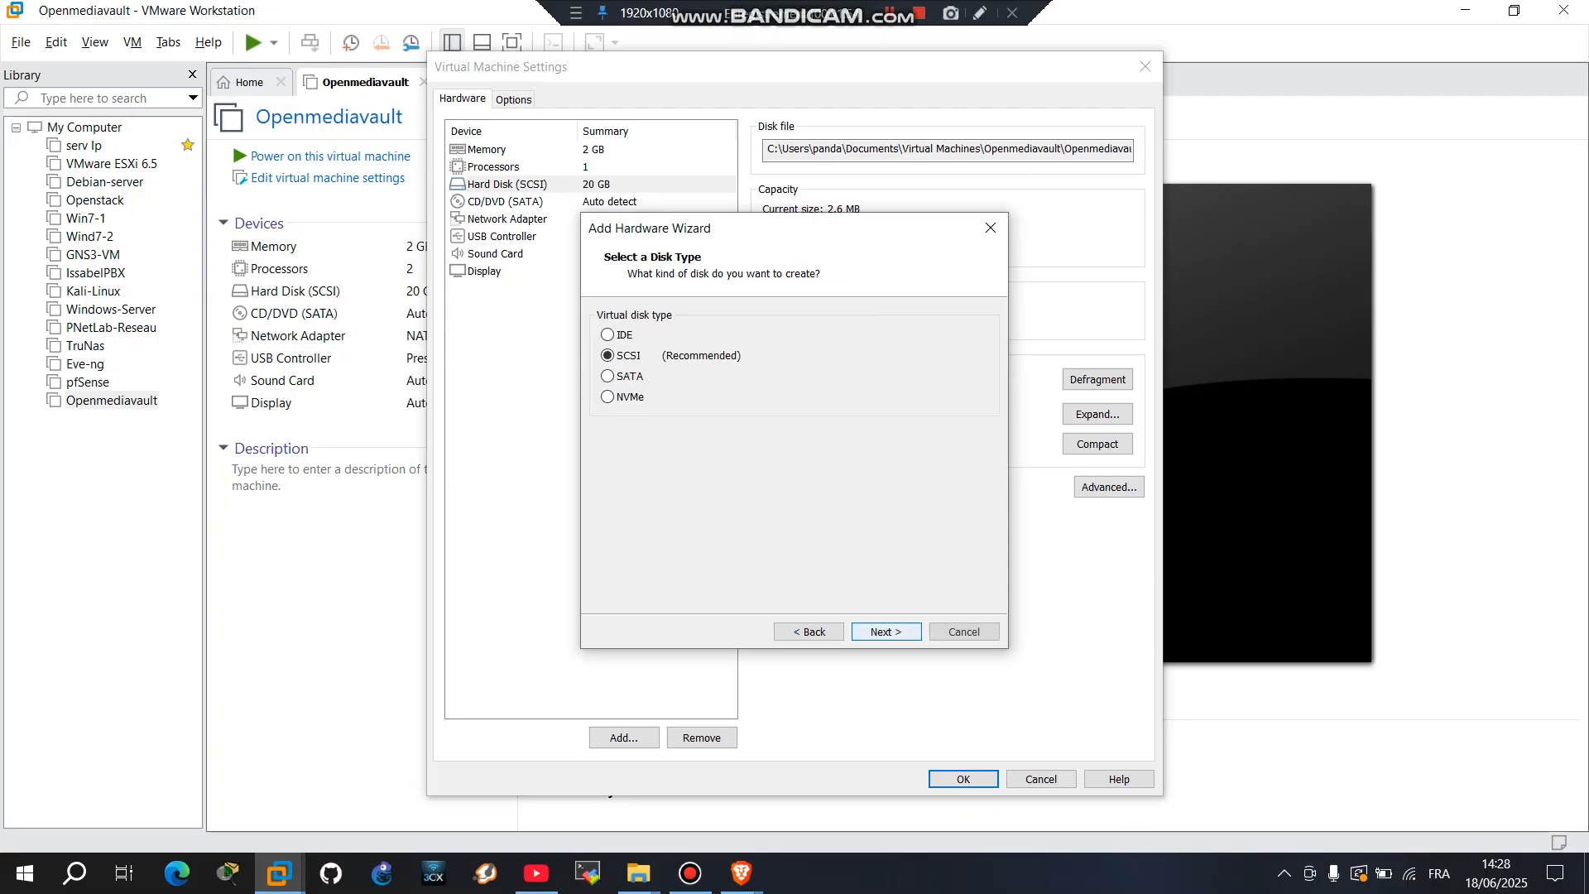
key(Return)
click(886, 631)
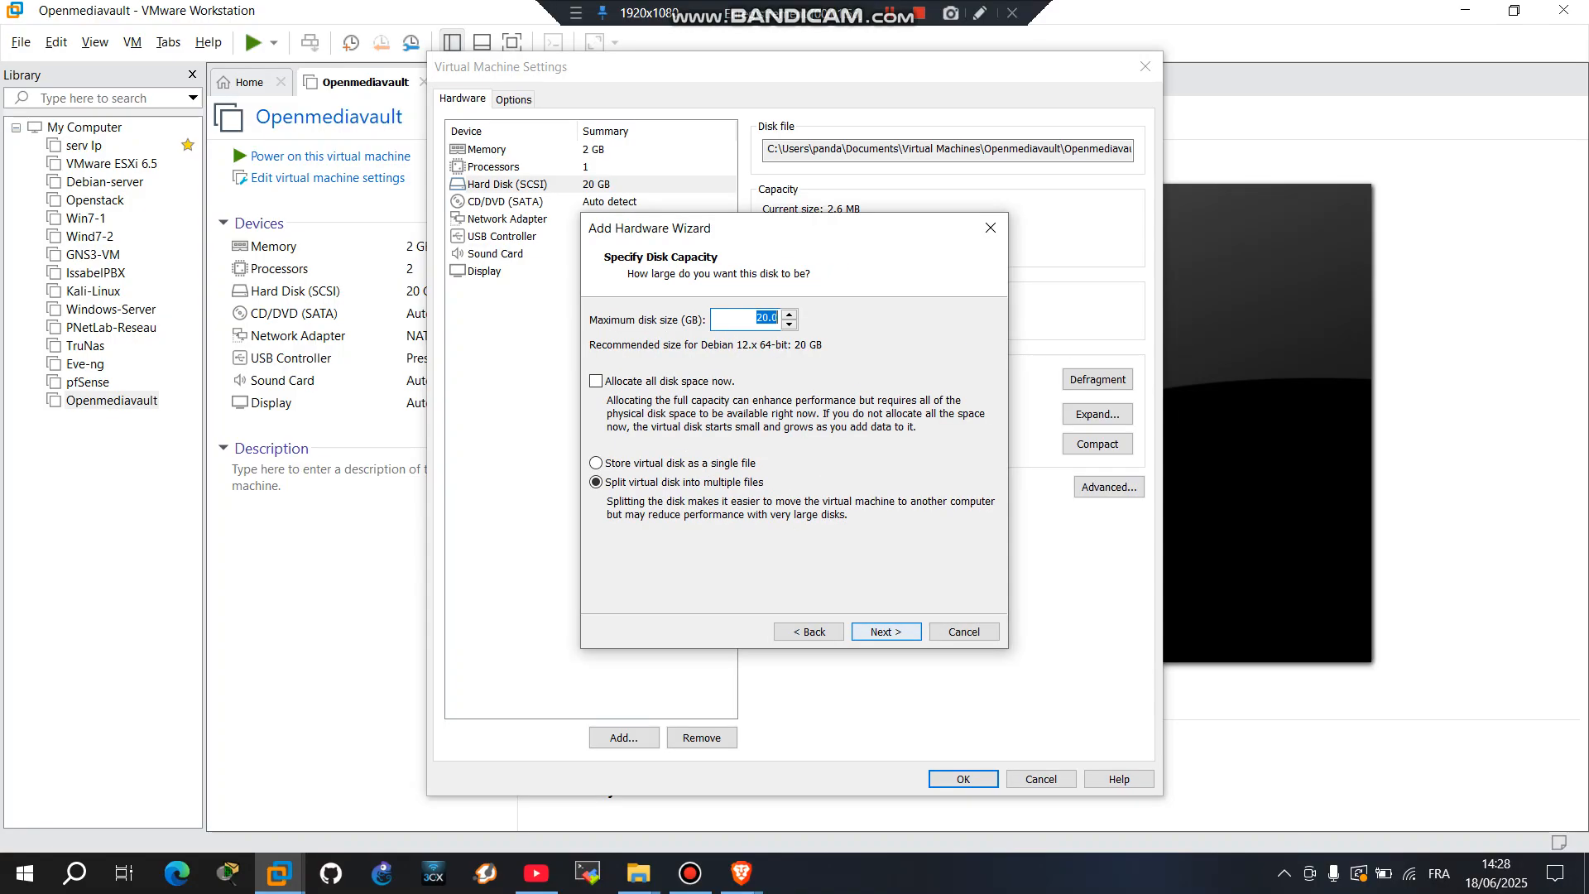
click(597, 464)
click(769, 318)
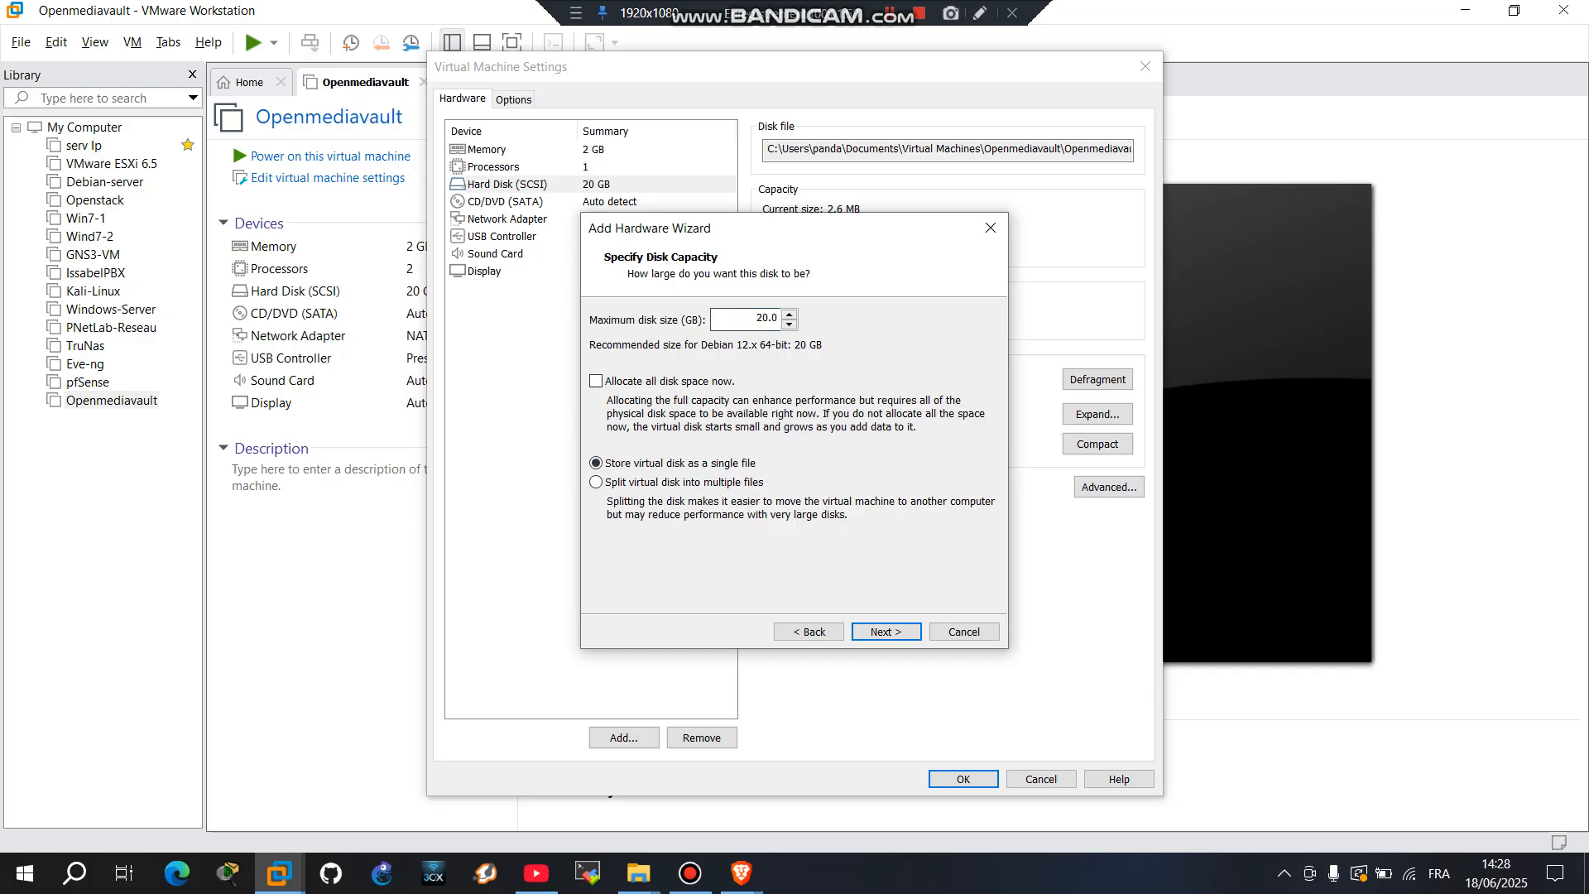
key(BackSpace)
key(BackSpace)
text(10)
key(Return)
key(Return)
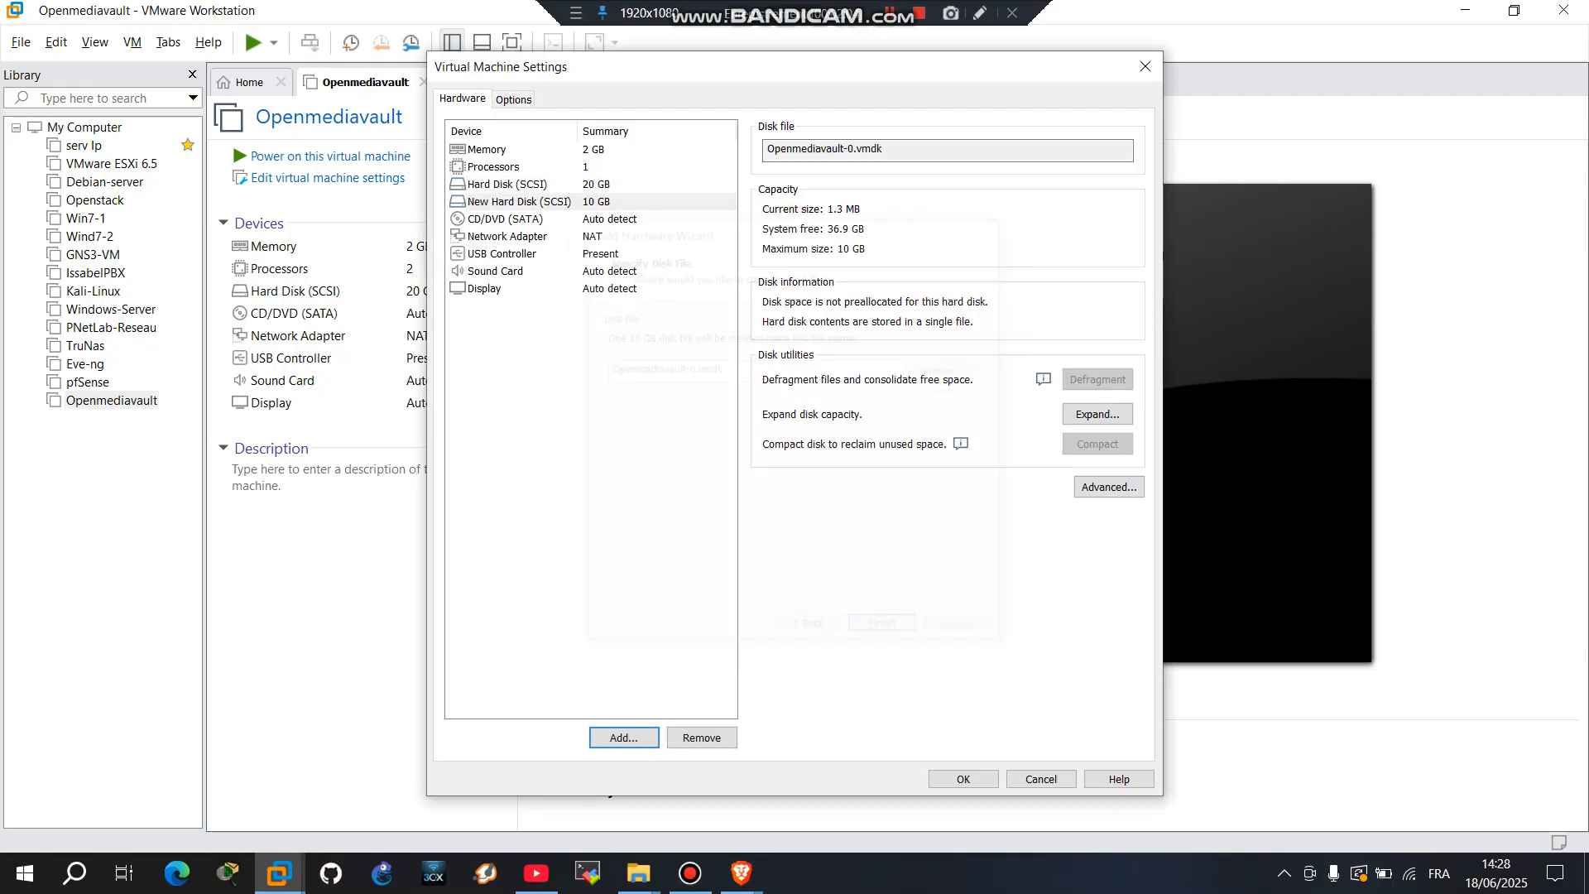
key(Return)
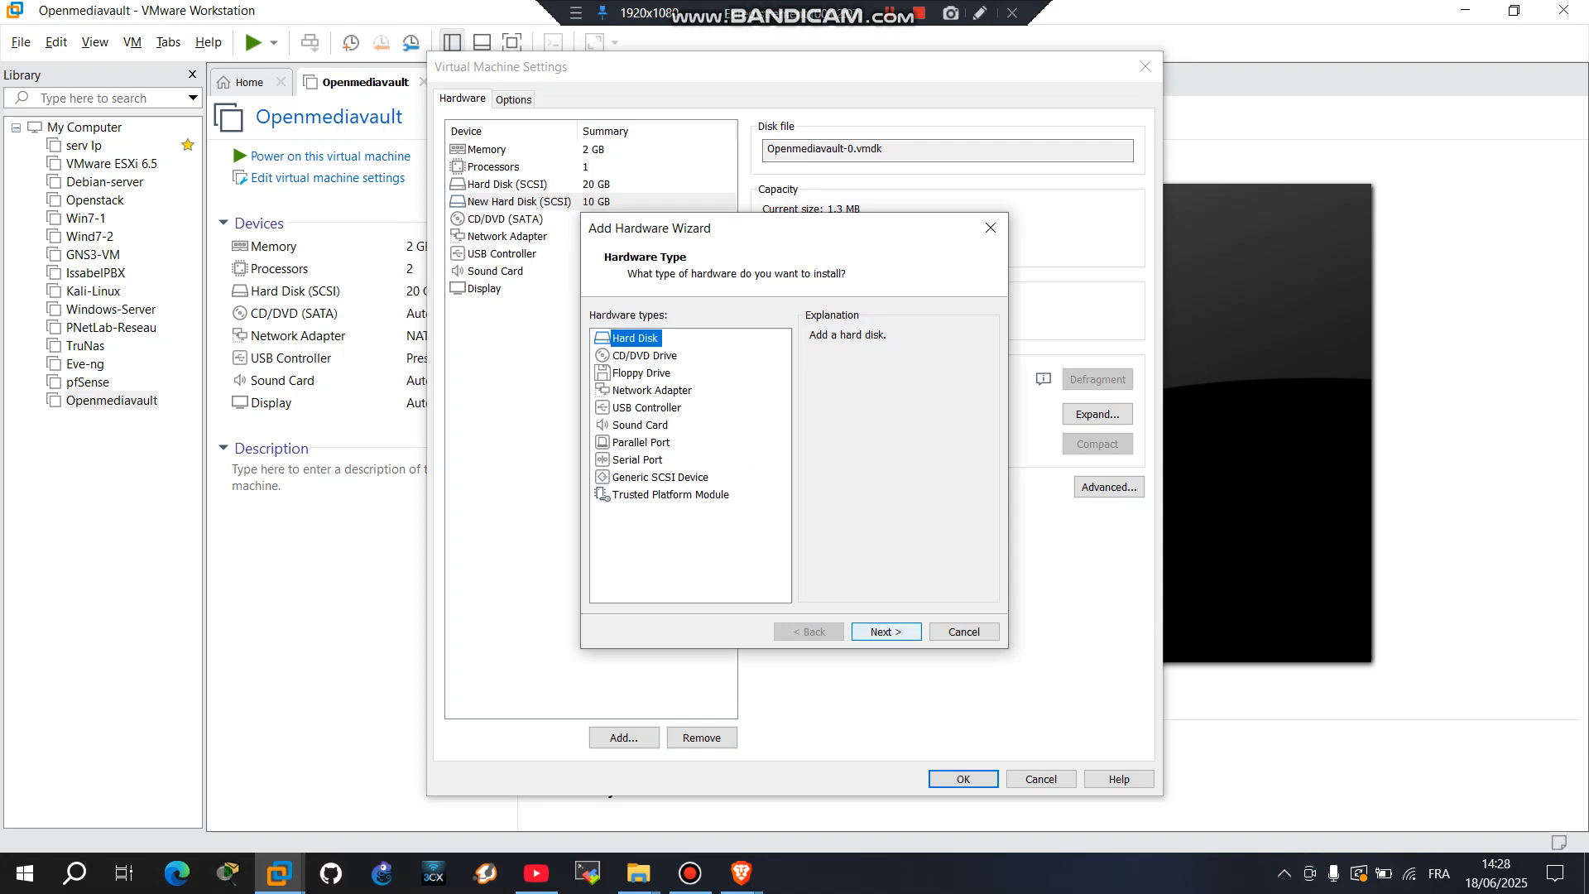
Step: Add a second new 10 GB SCSI hard disk, also stored as a single file
key(Return)
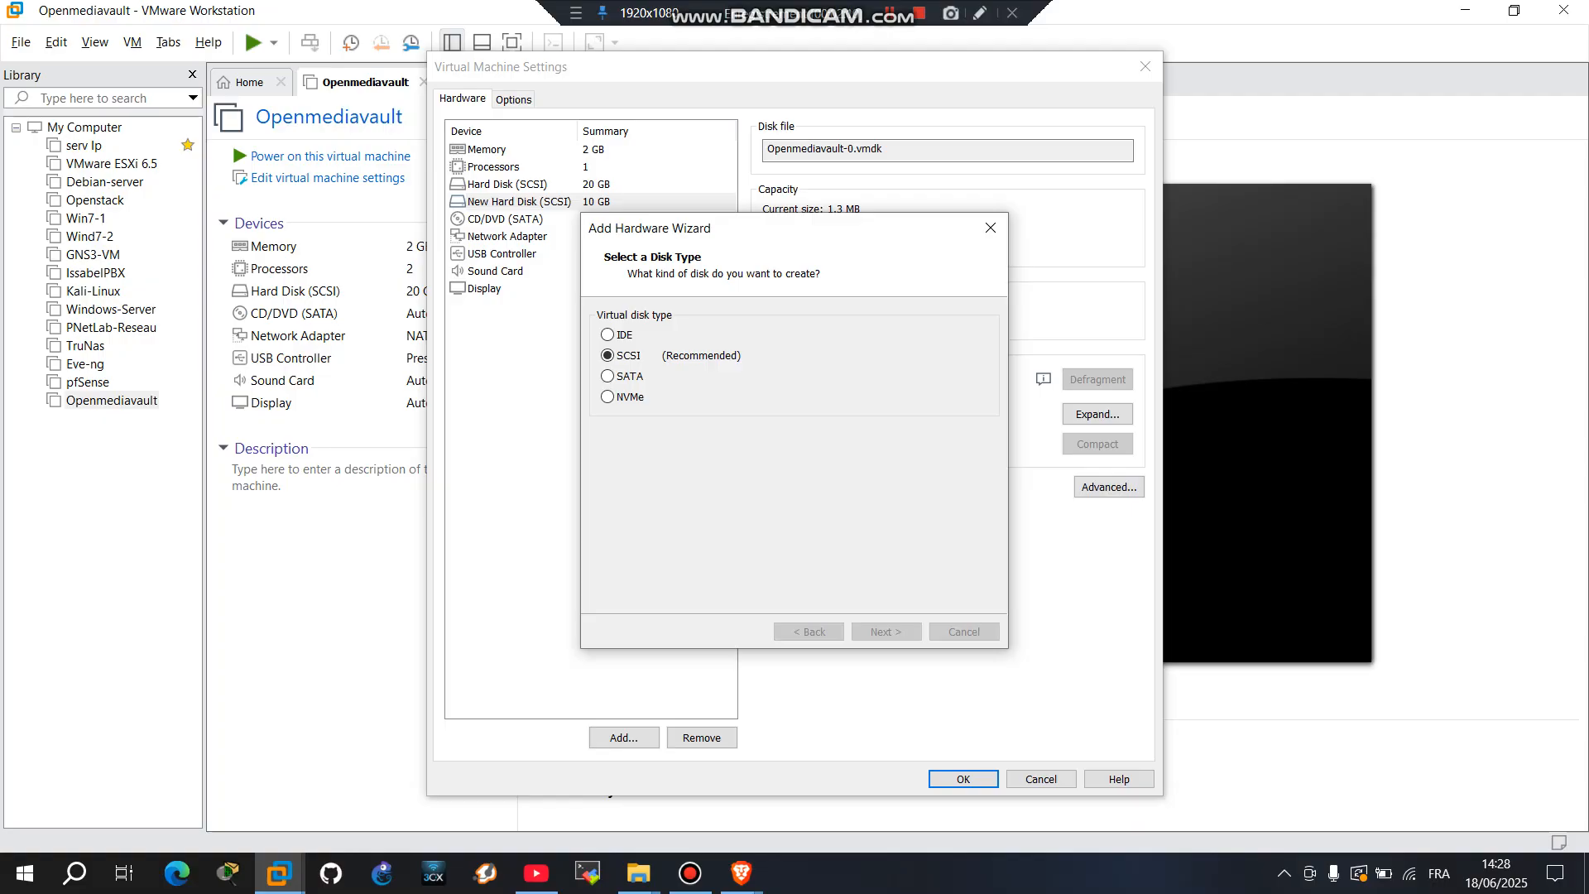
key(Return)
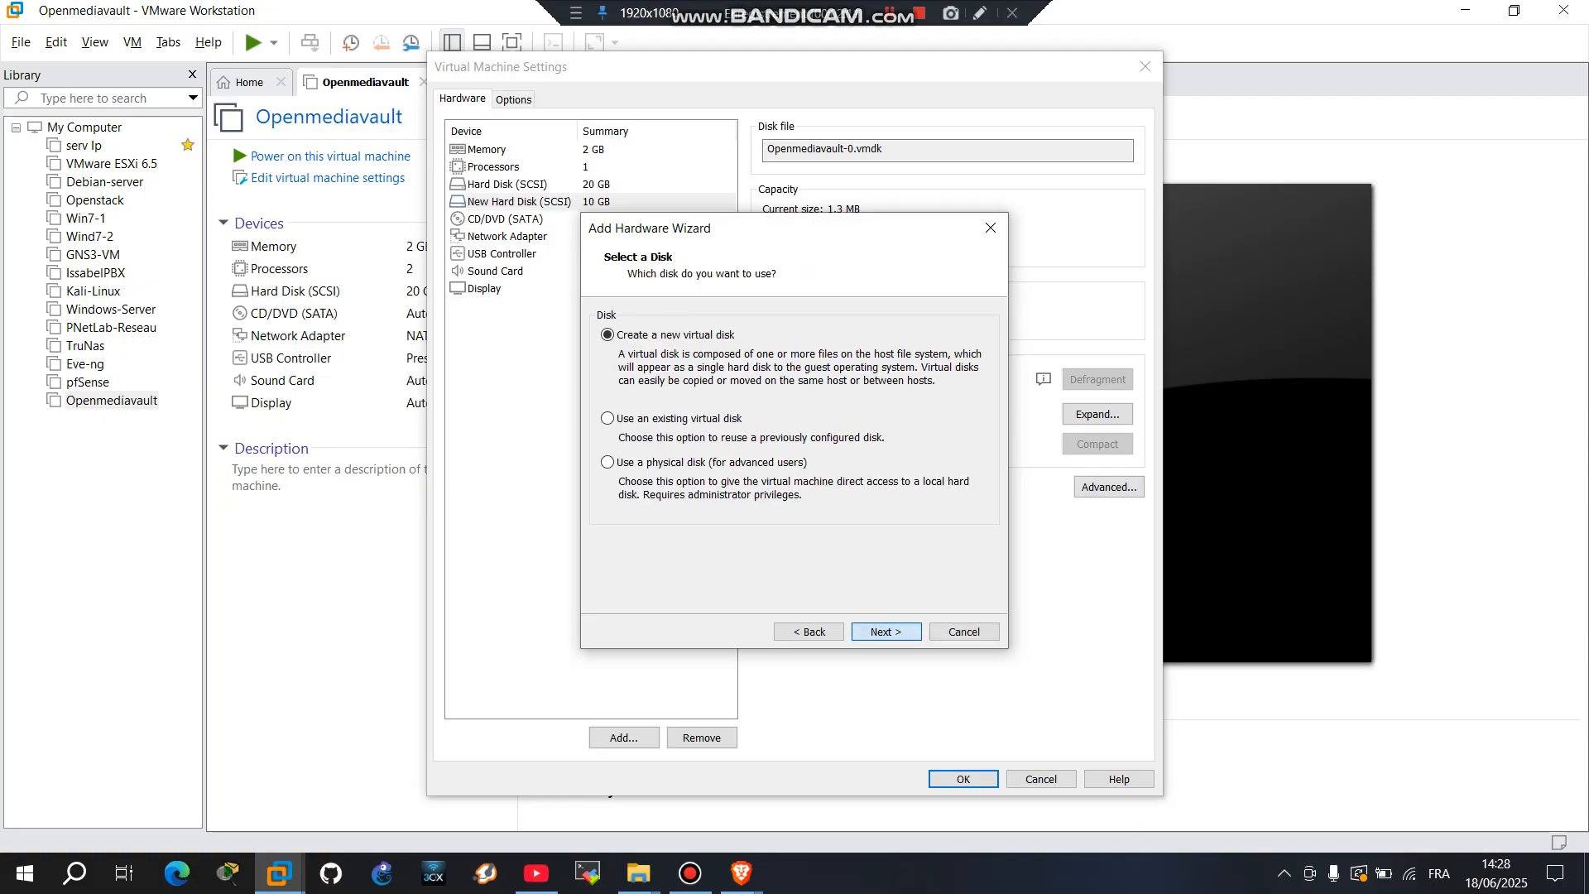
key(Return)
click(596, 464)
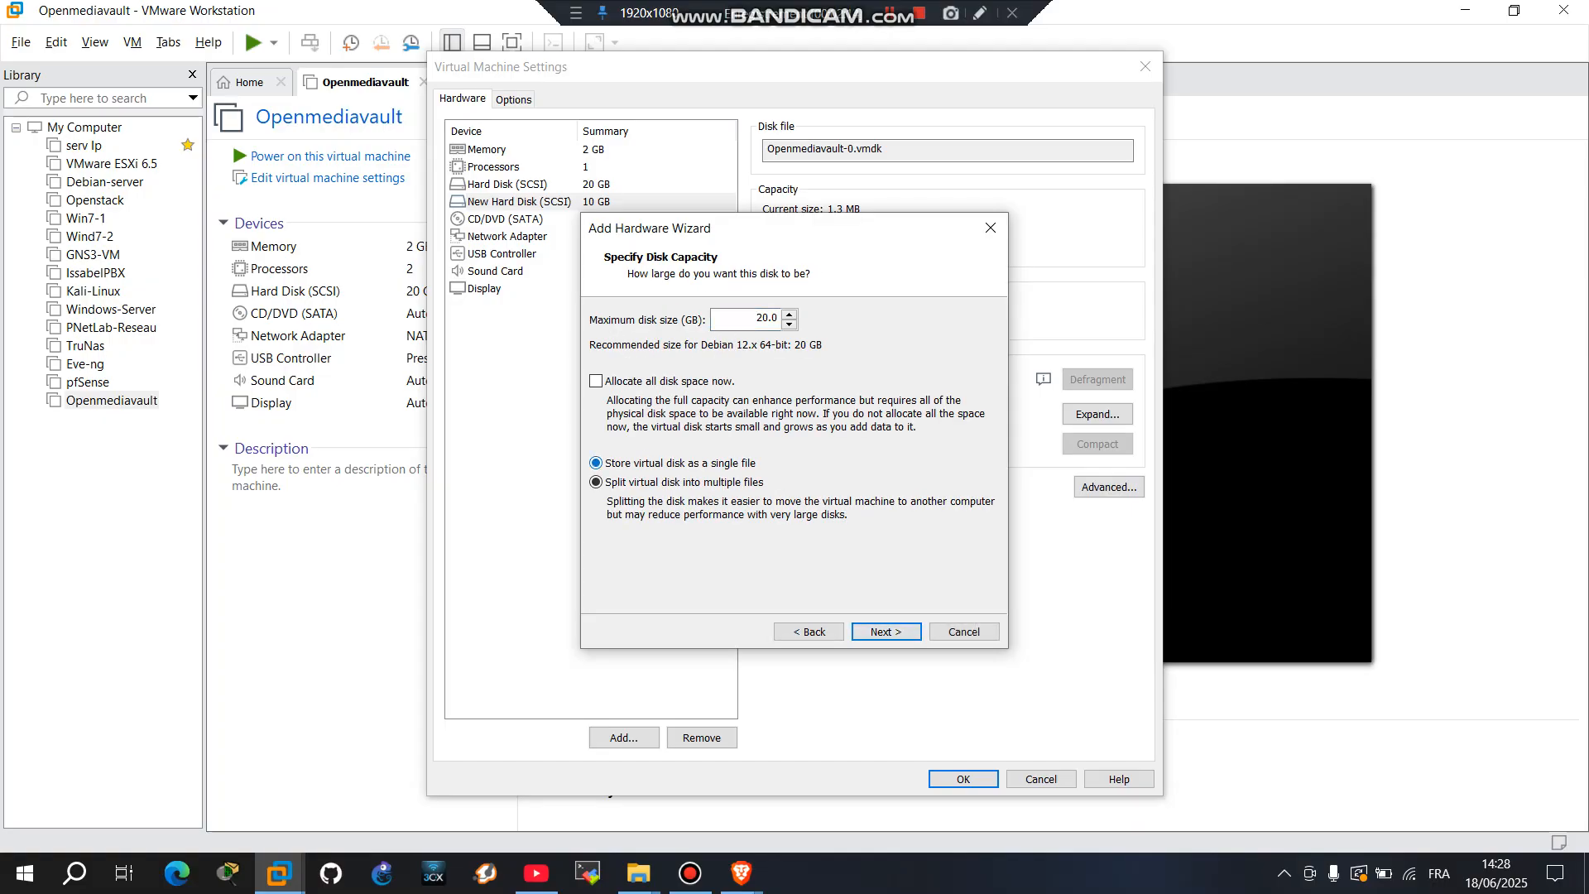
click(769, 318)
key(BackSpace)
click(884, 632)
click(884, 632)
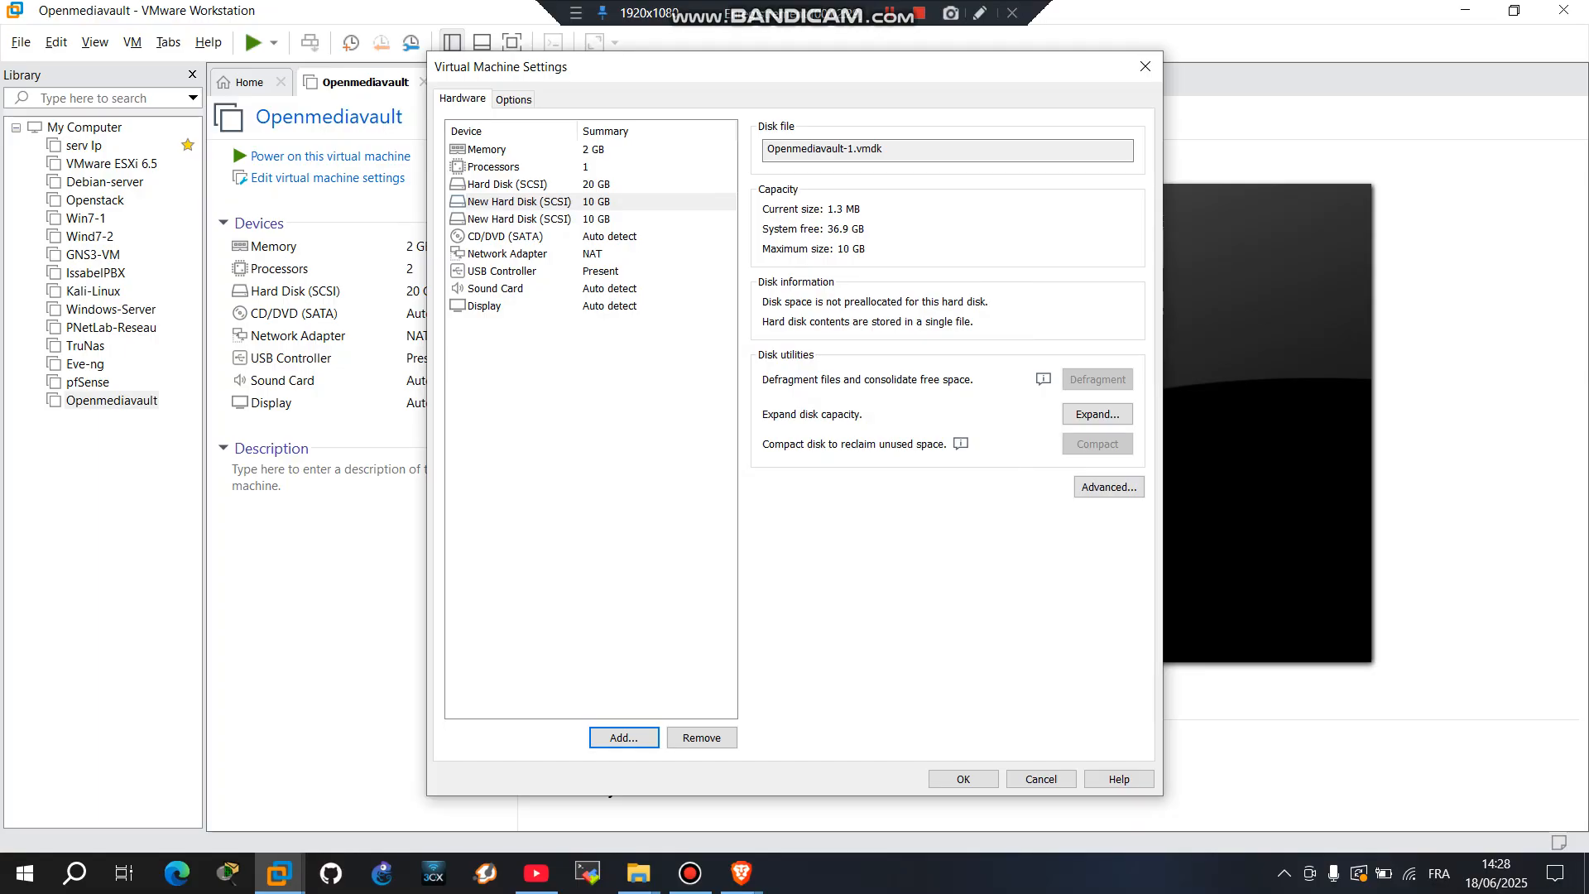
Step: Set the CD/DVD drive to G:\Openmediavault\openmediavault_7.4.17-amd64.iso and save the settings, keeping NAT networking
click(506, 237)
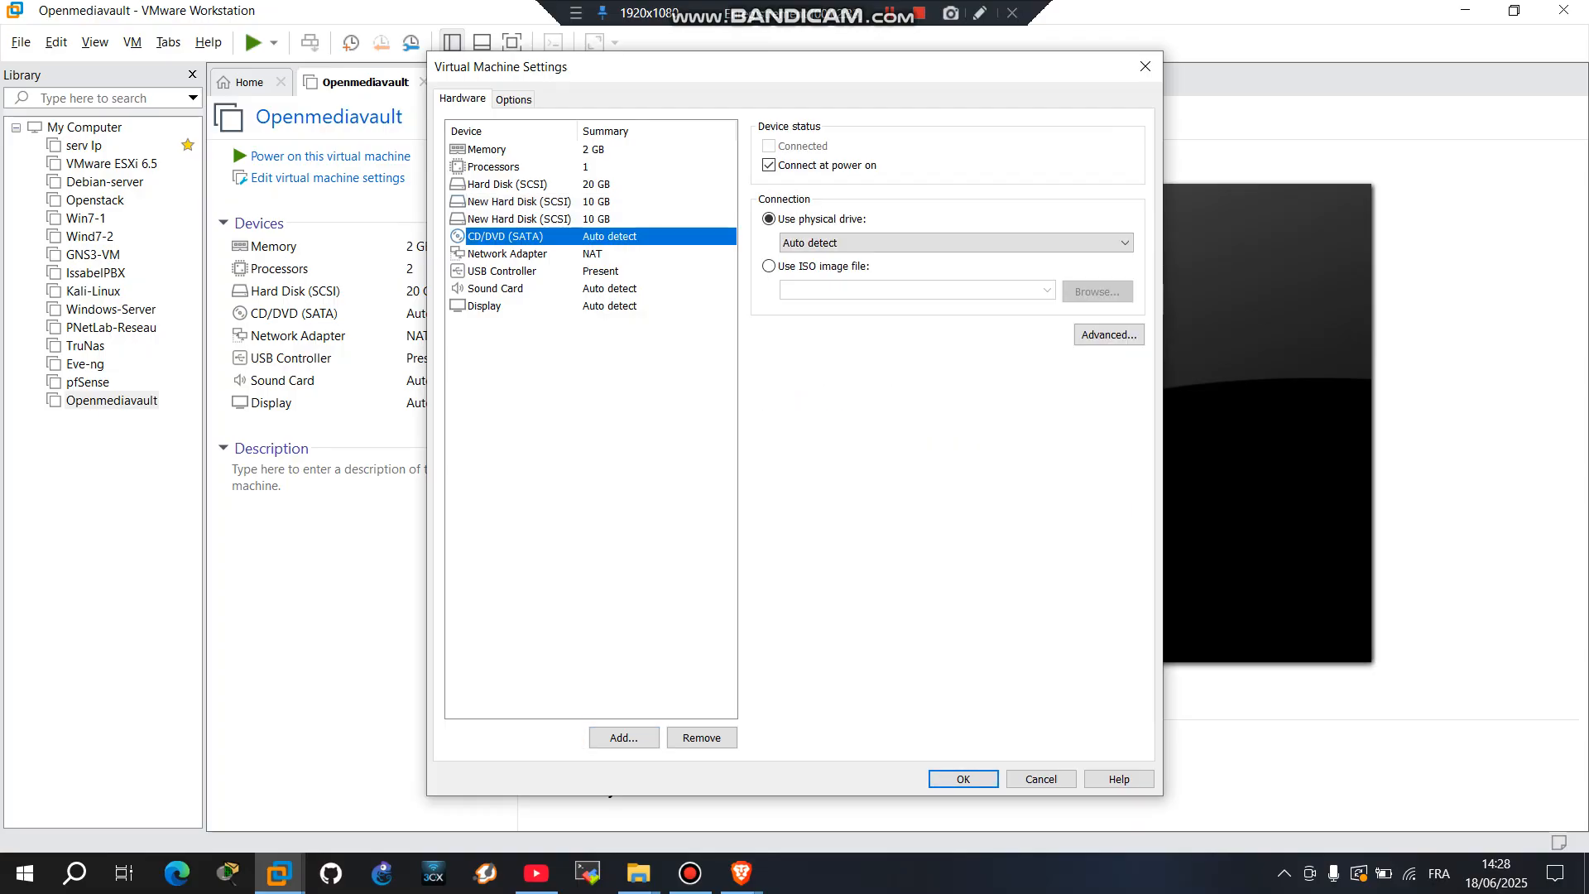
click(769, 266)
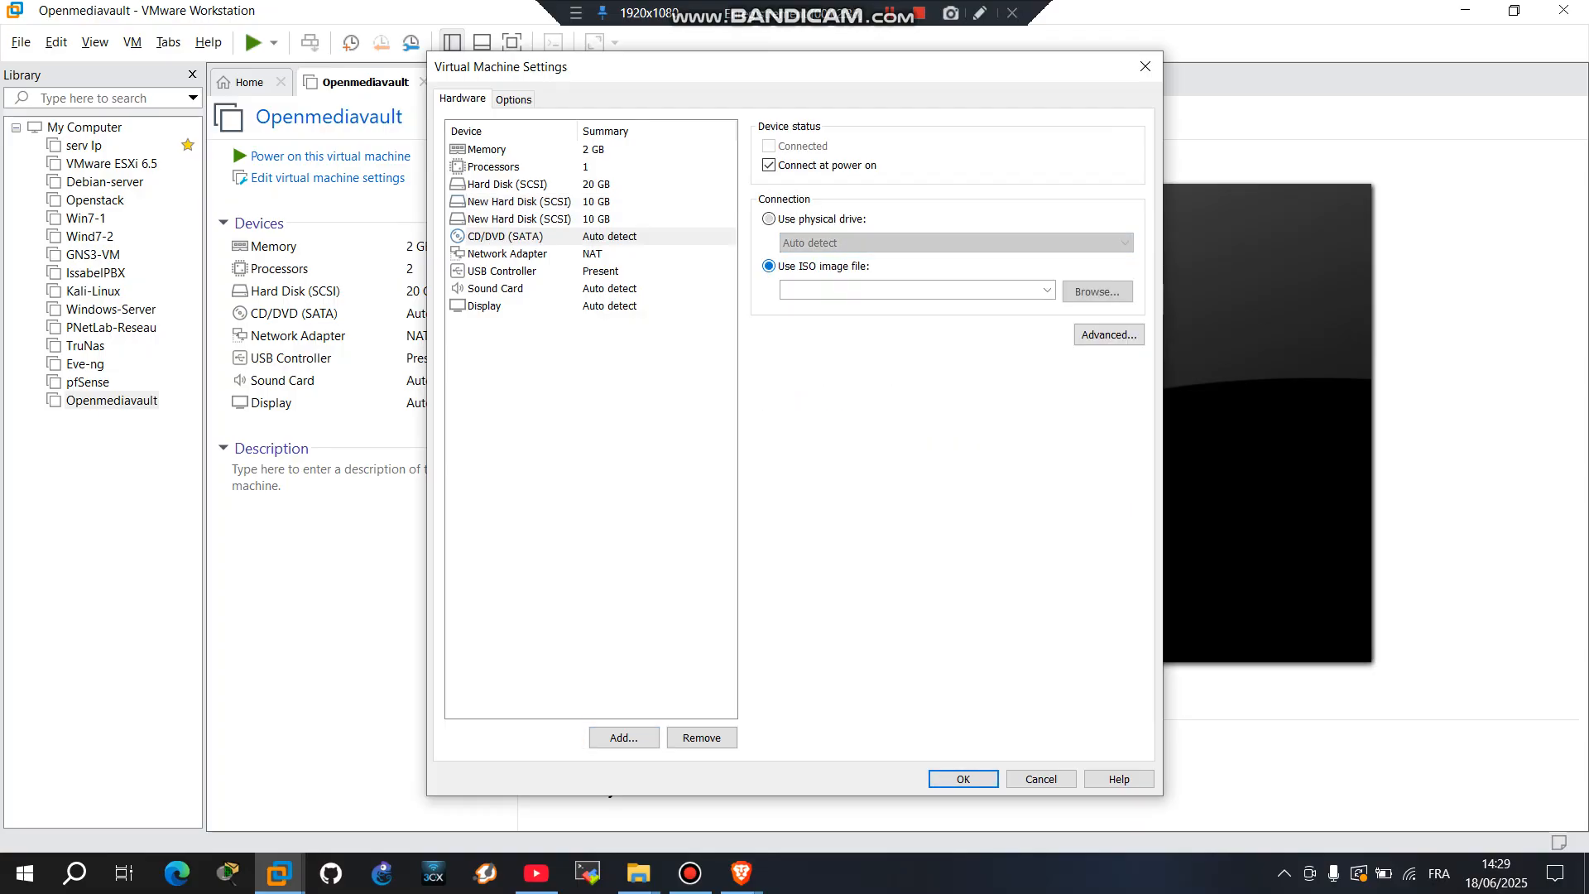
click(1097, 291)
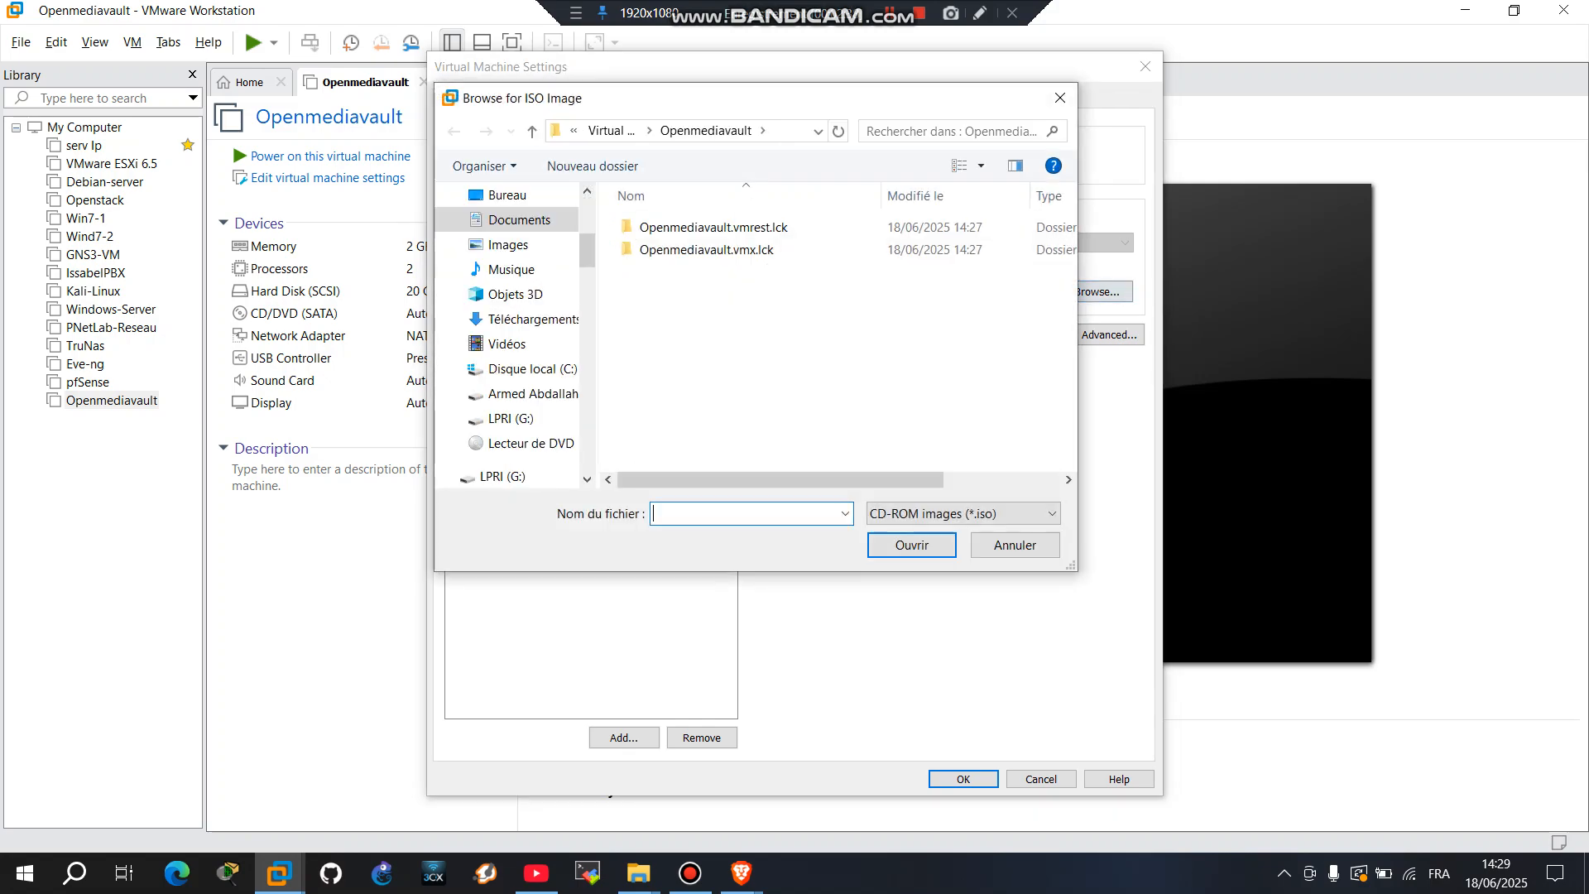
click(507, 418)
click(937, 132)
text(op)
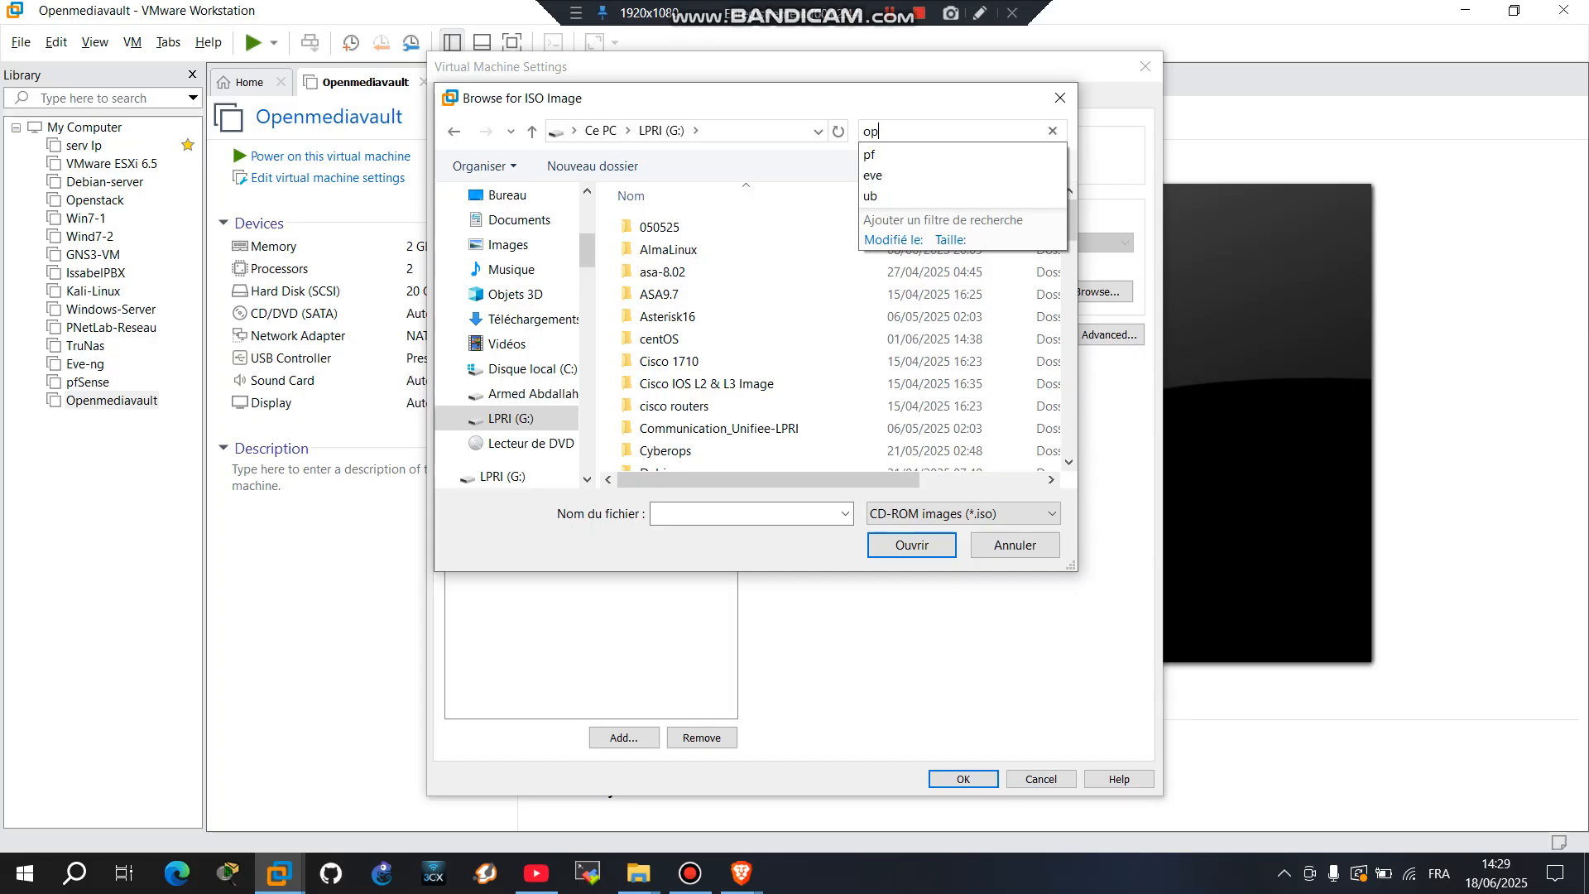
double_click(745, 225)
double_click(724, 226)
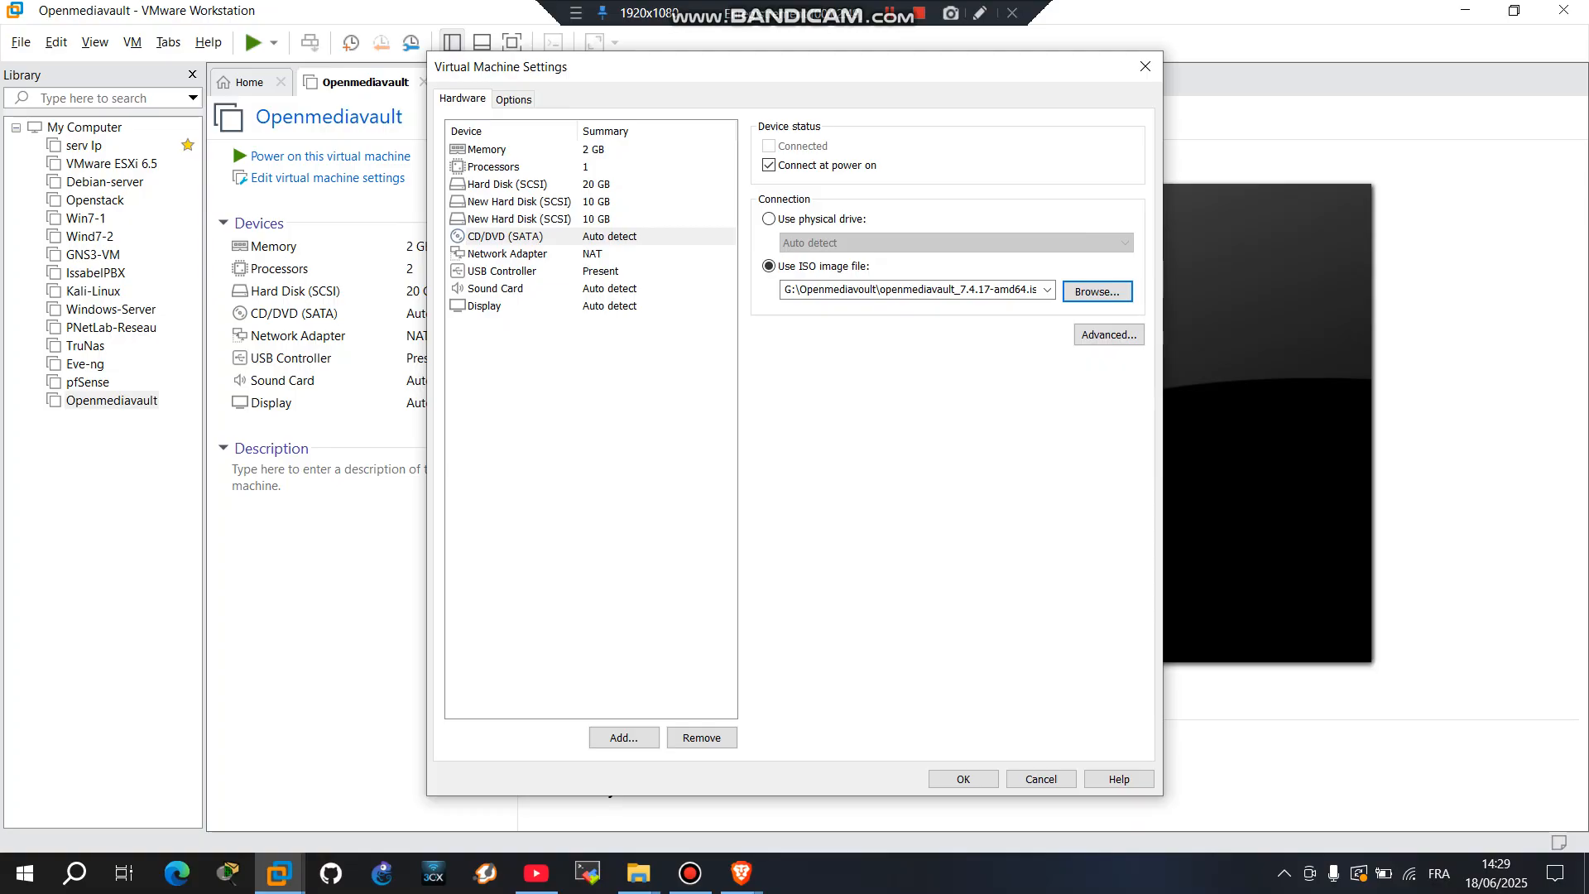
click(519, 254)
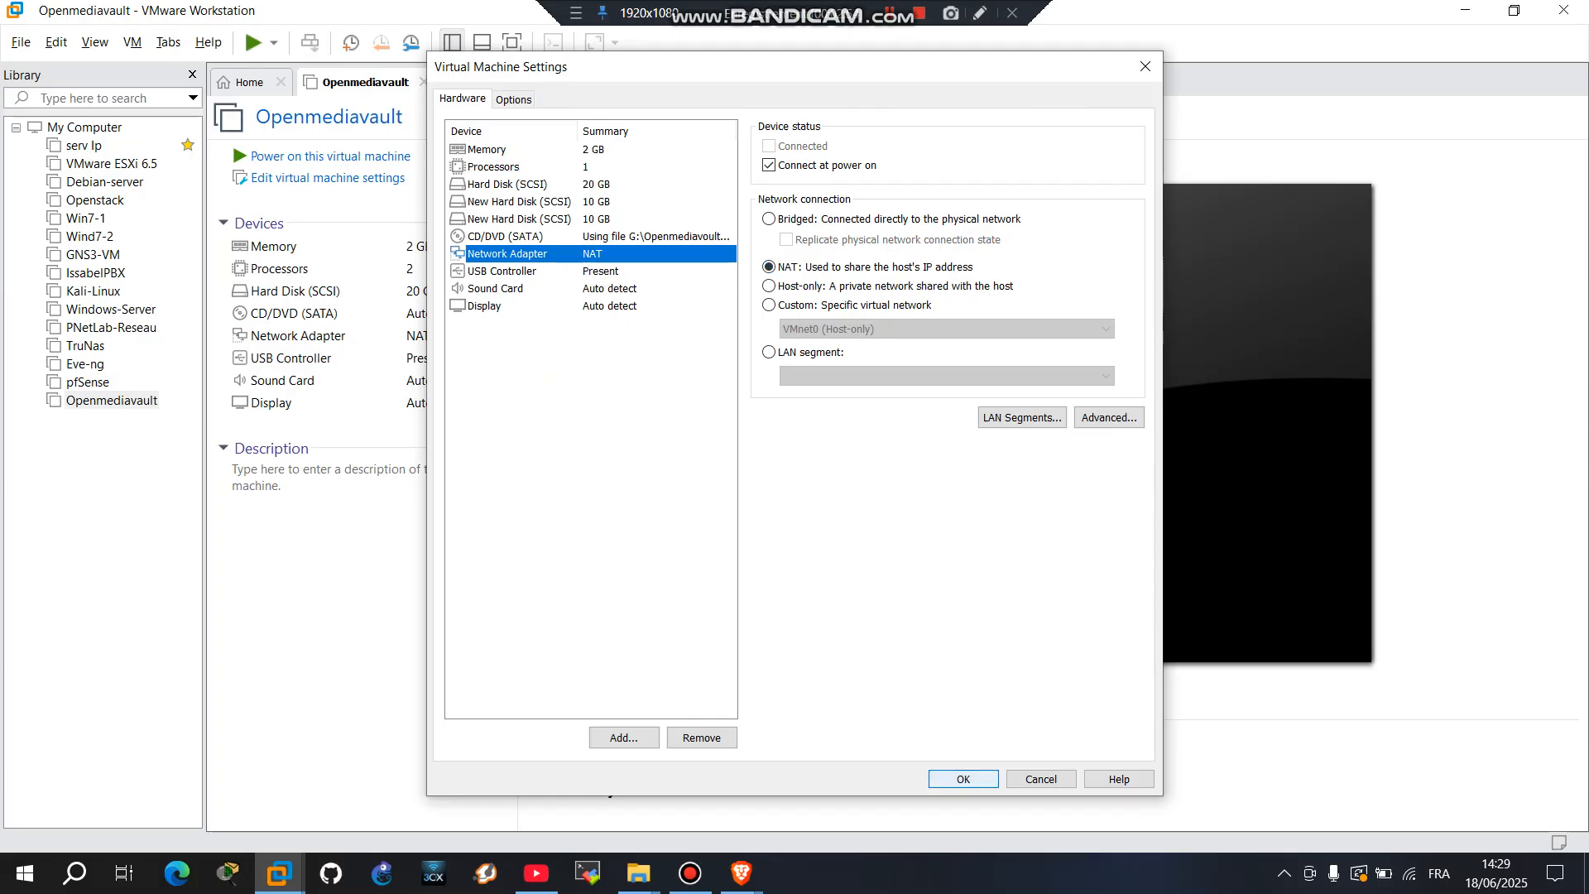
click(964, 779)
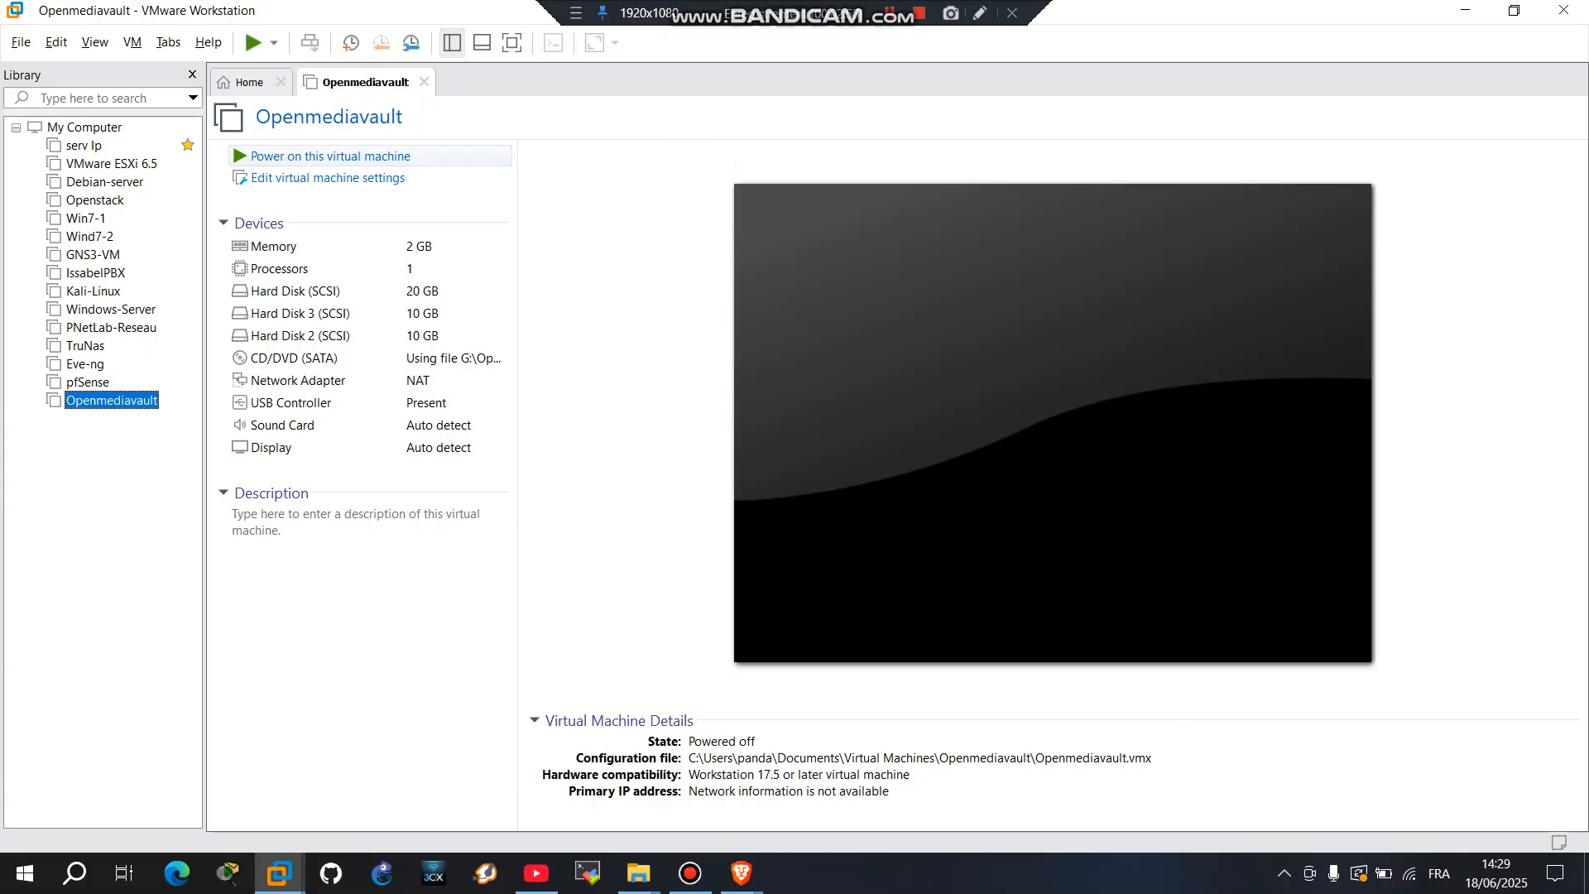
Step: Power on the Openmediavault VM and start the Install entry from the boot menu
click(330, 156)
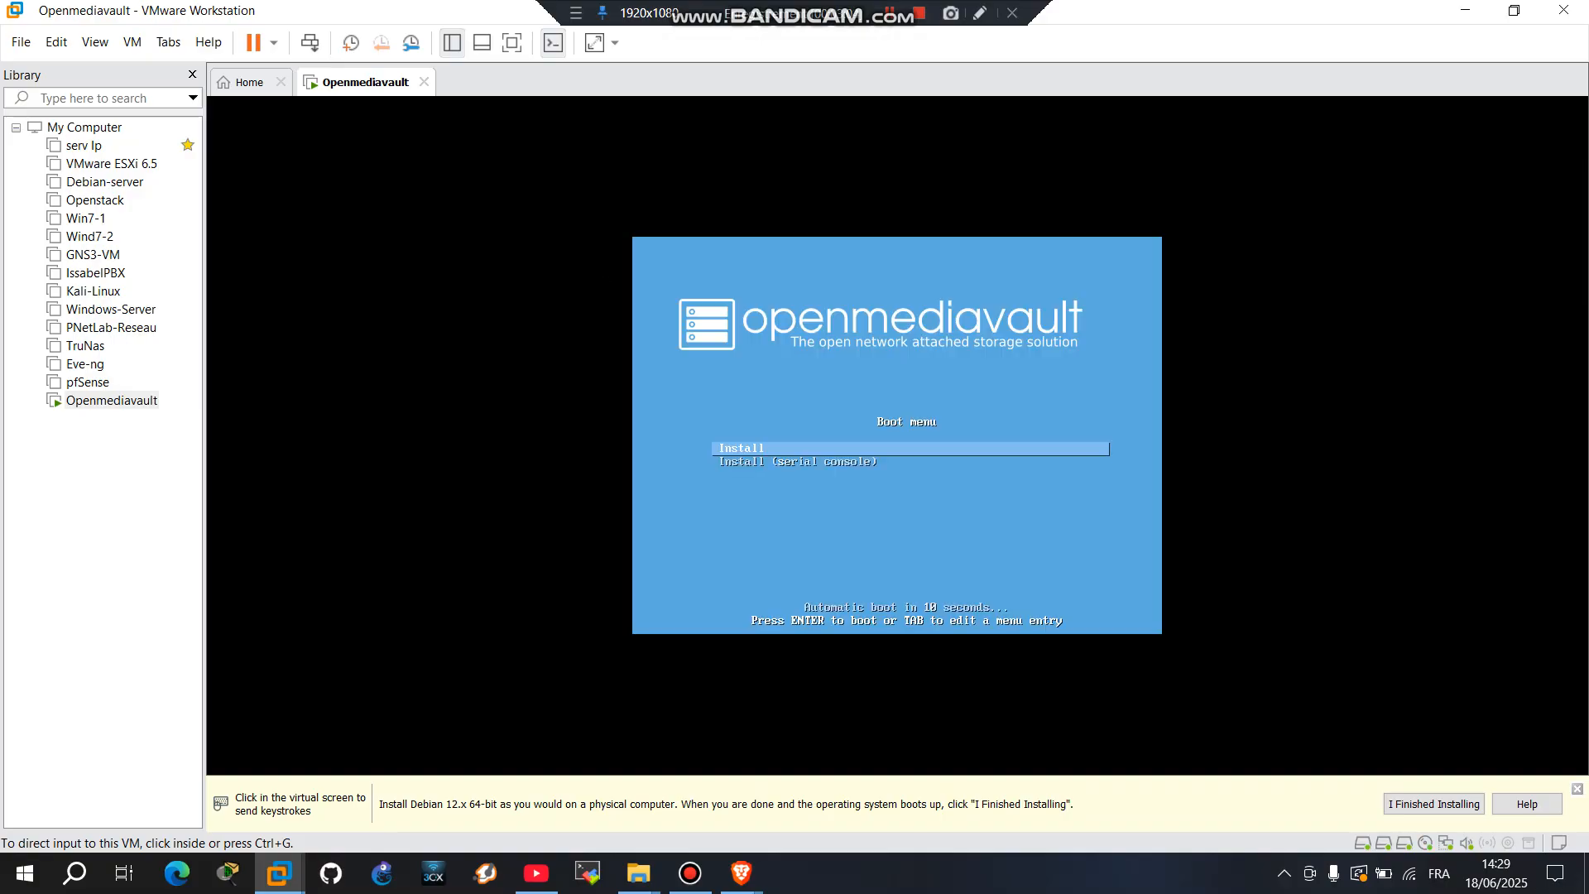
key(ctrl+g)
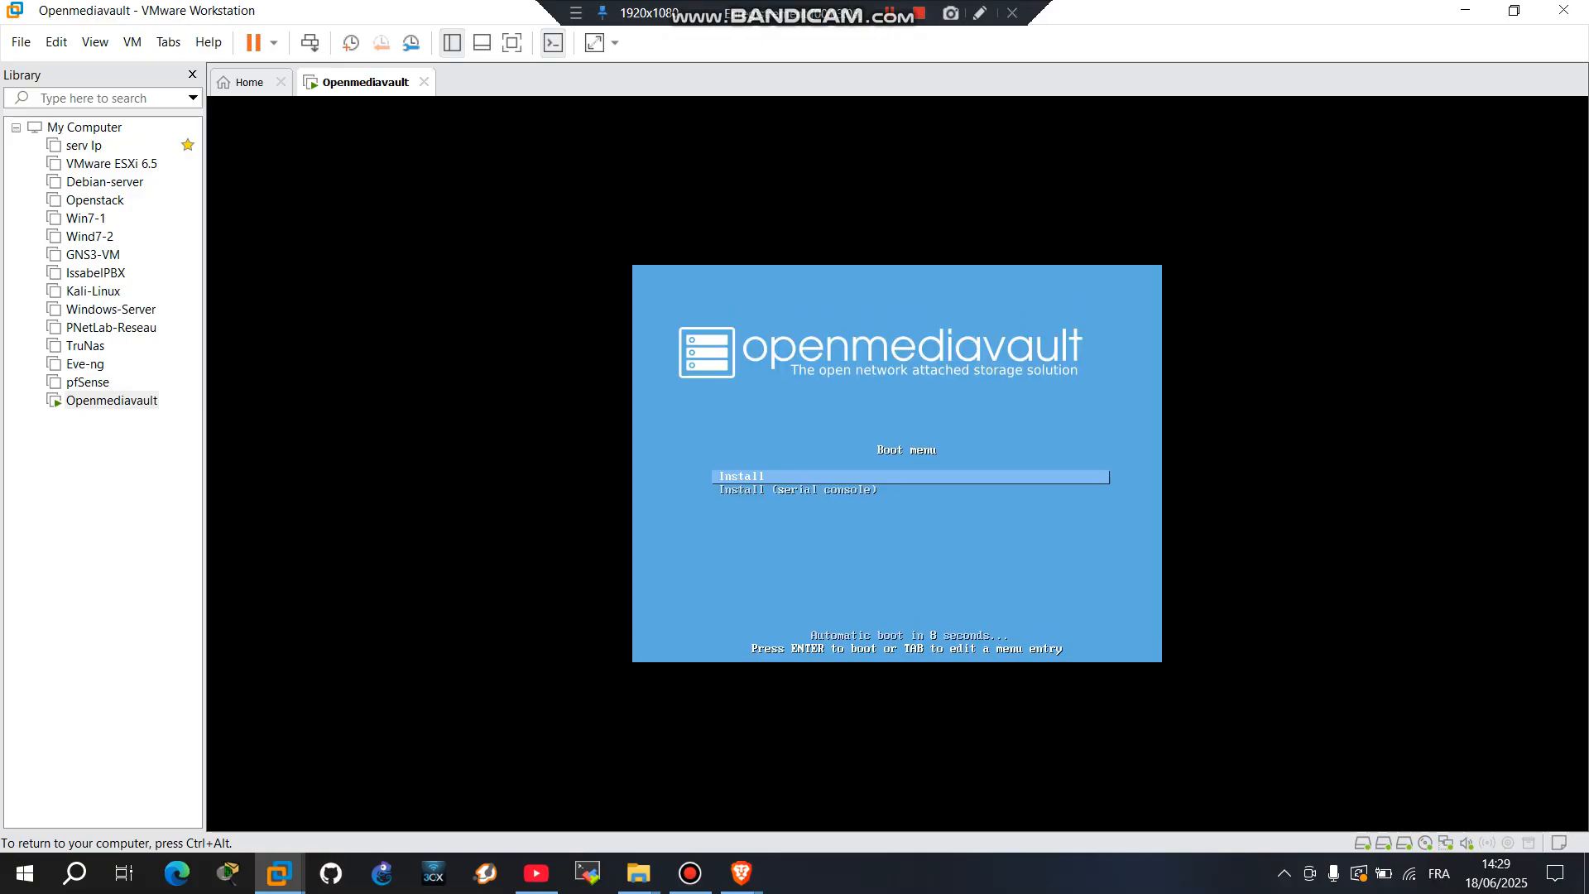
key(Return)
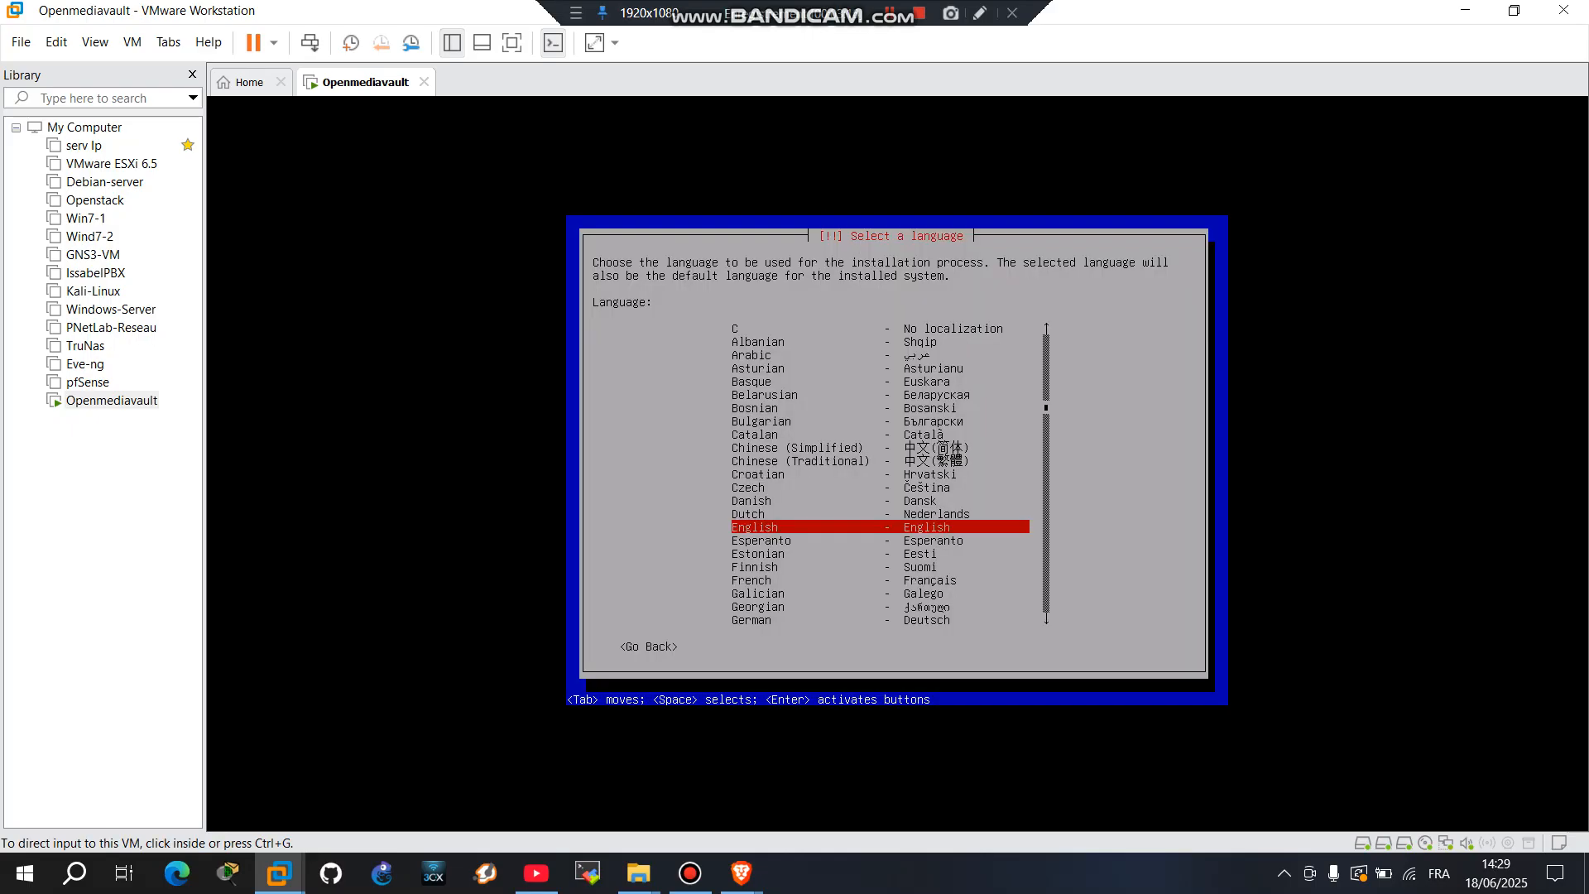
Step: Choose French as the installer language, France as the country and the Français keyboard layout
key(ctrl+g)
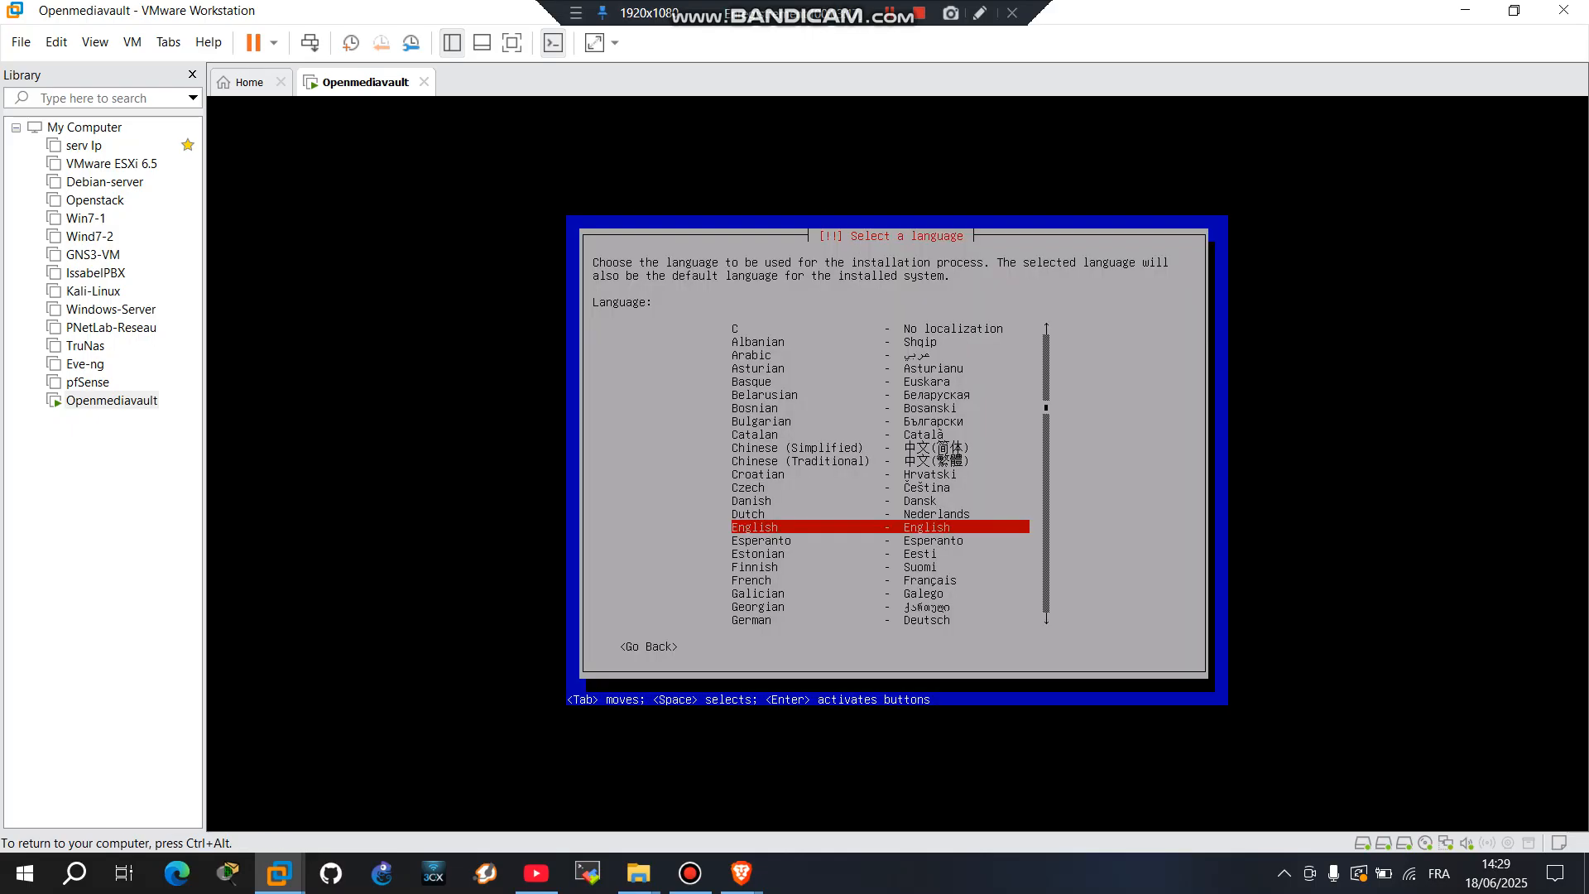
key(Down)
key(Down)
key(Down)
key(Down)
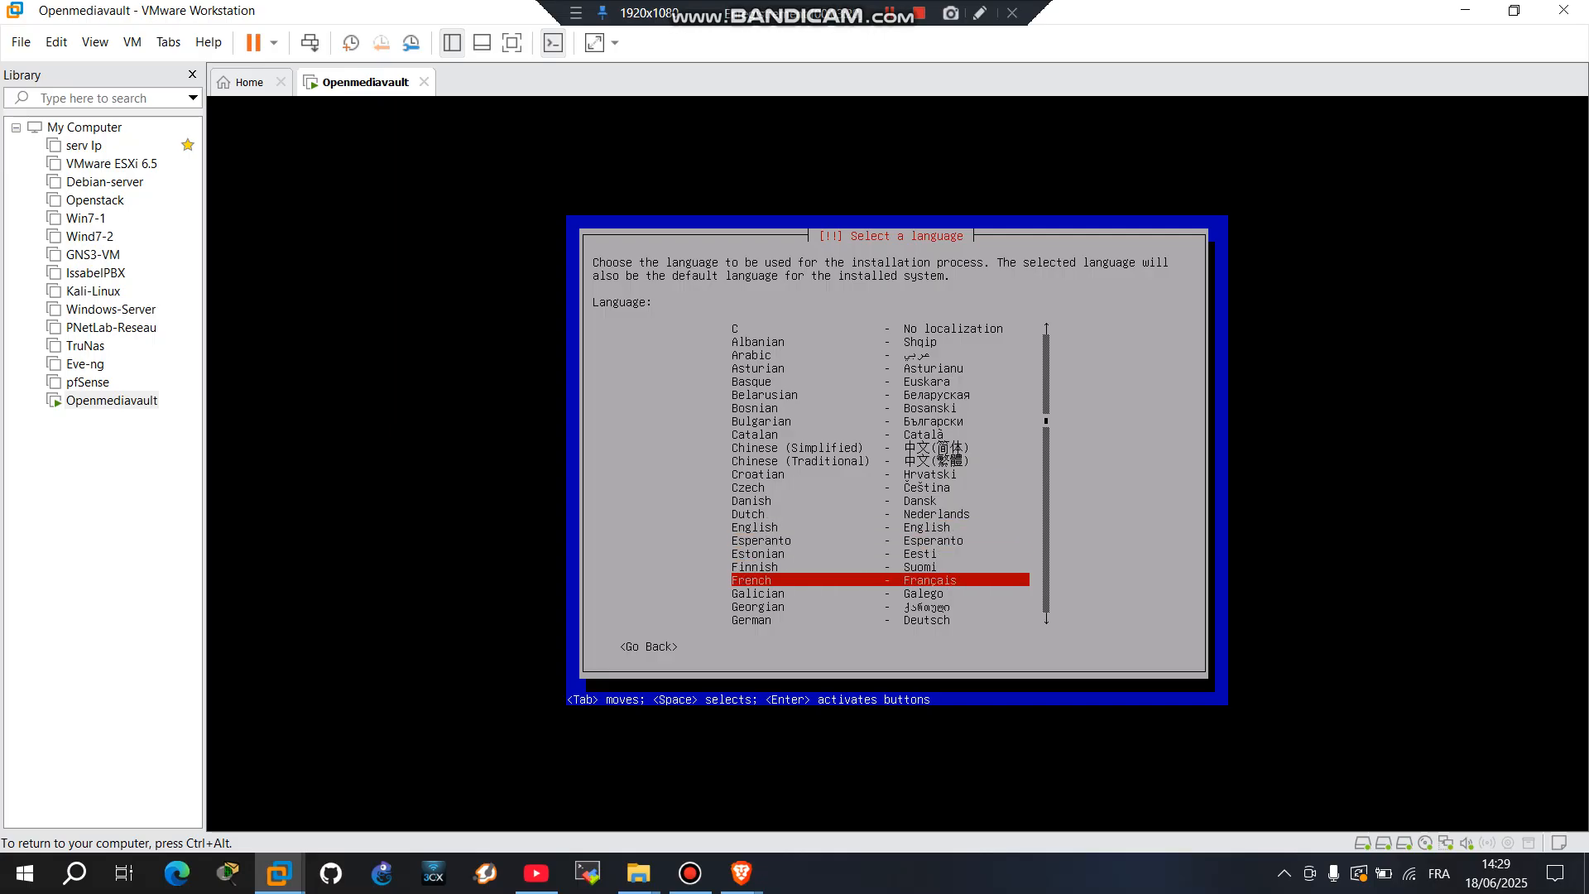
key(Return)
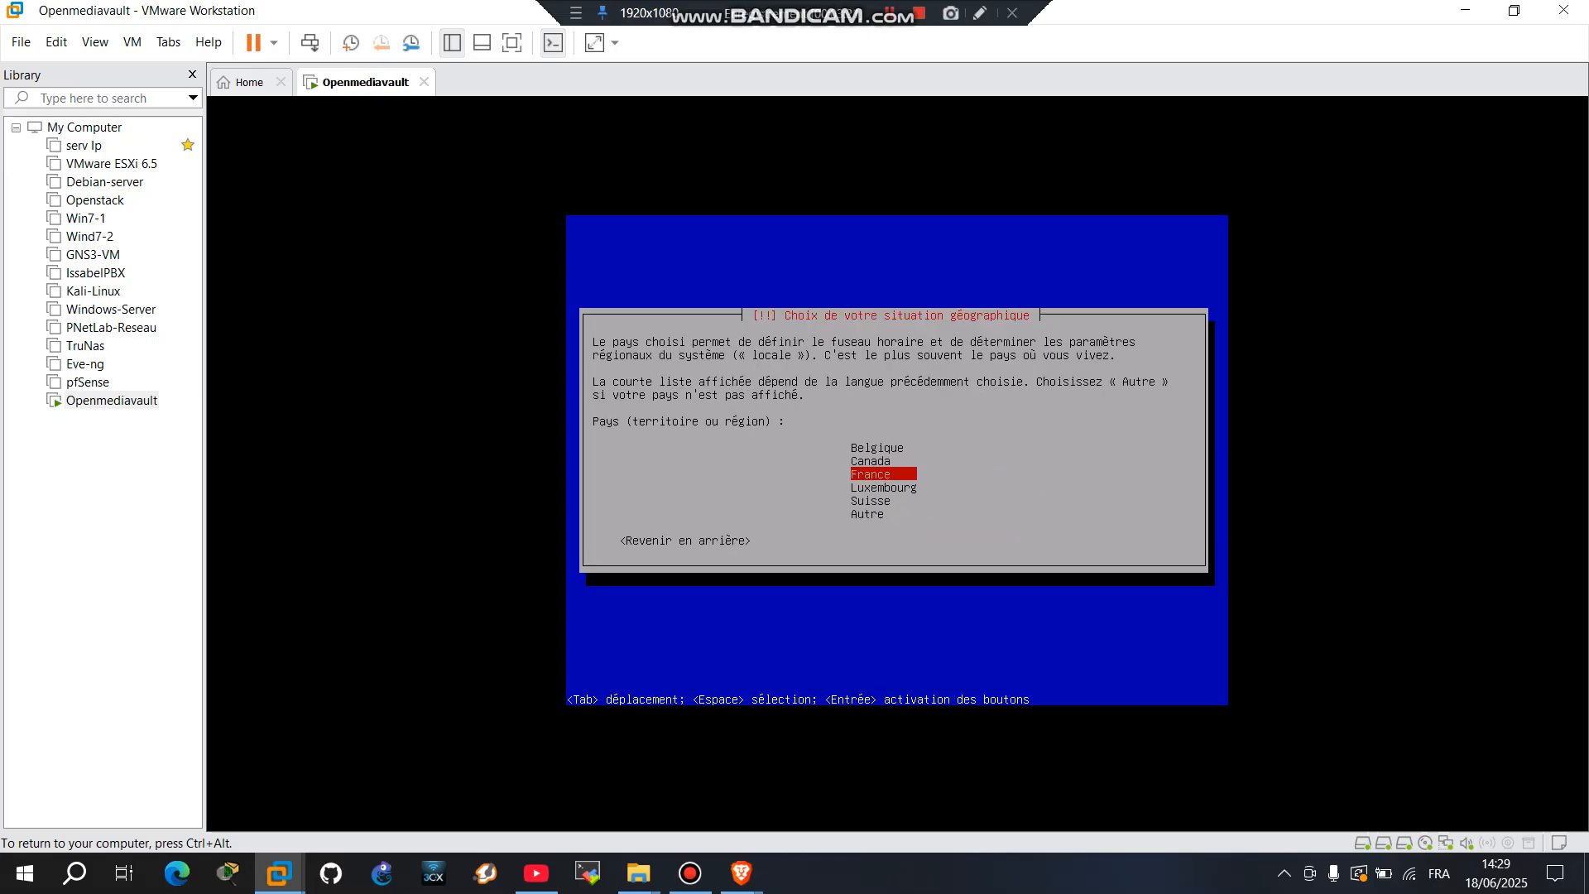
key(Return)
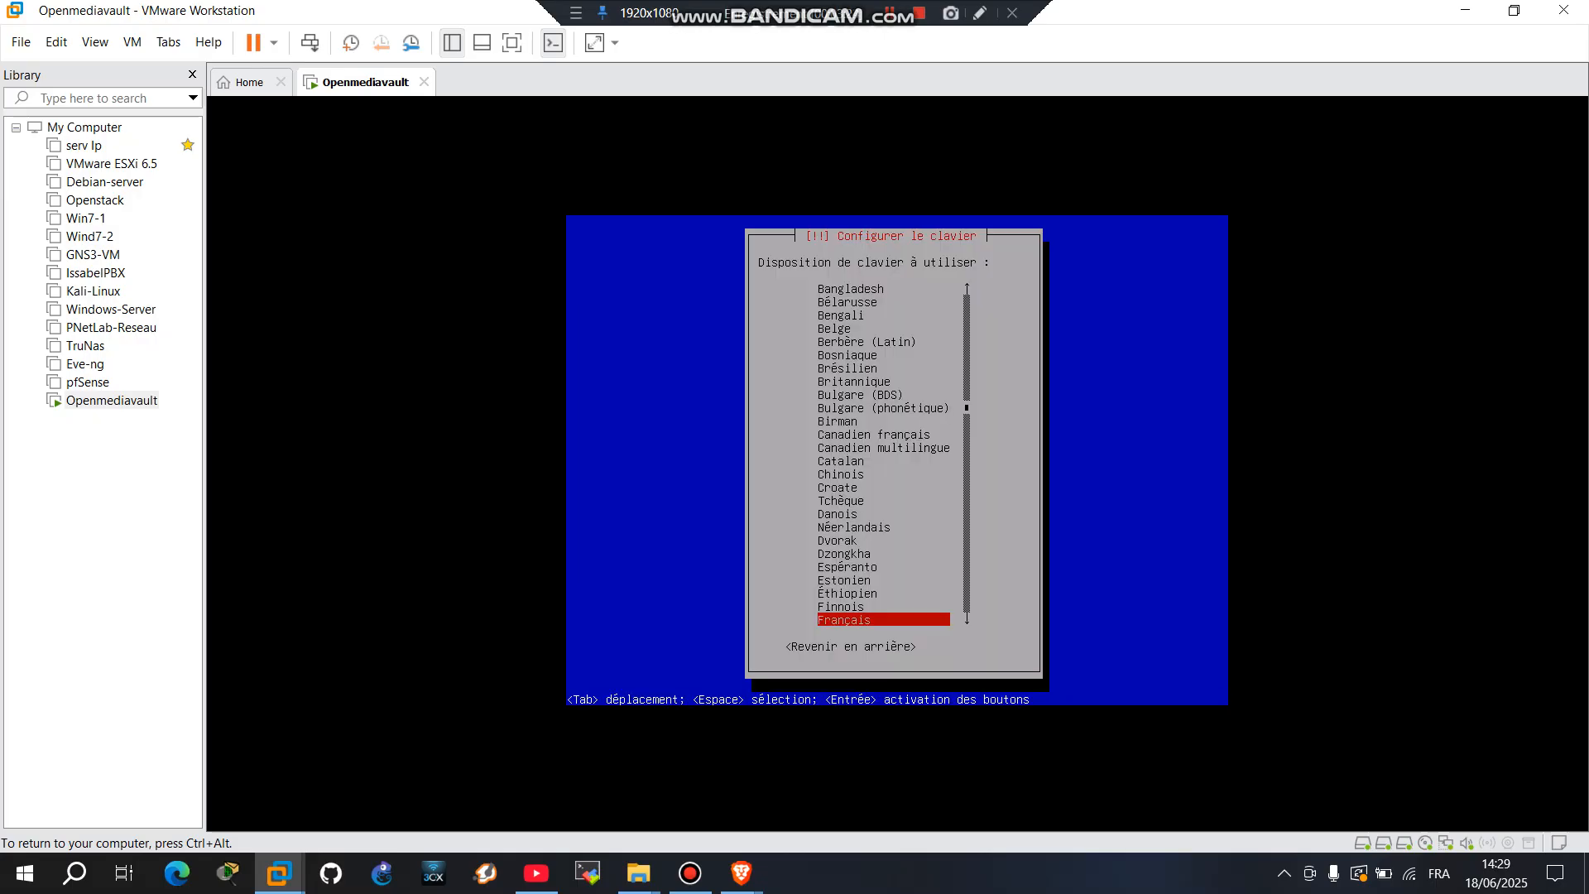
key(Return)
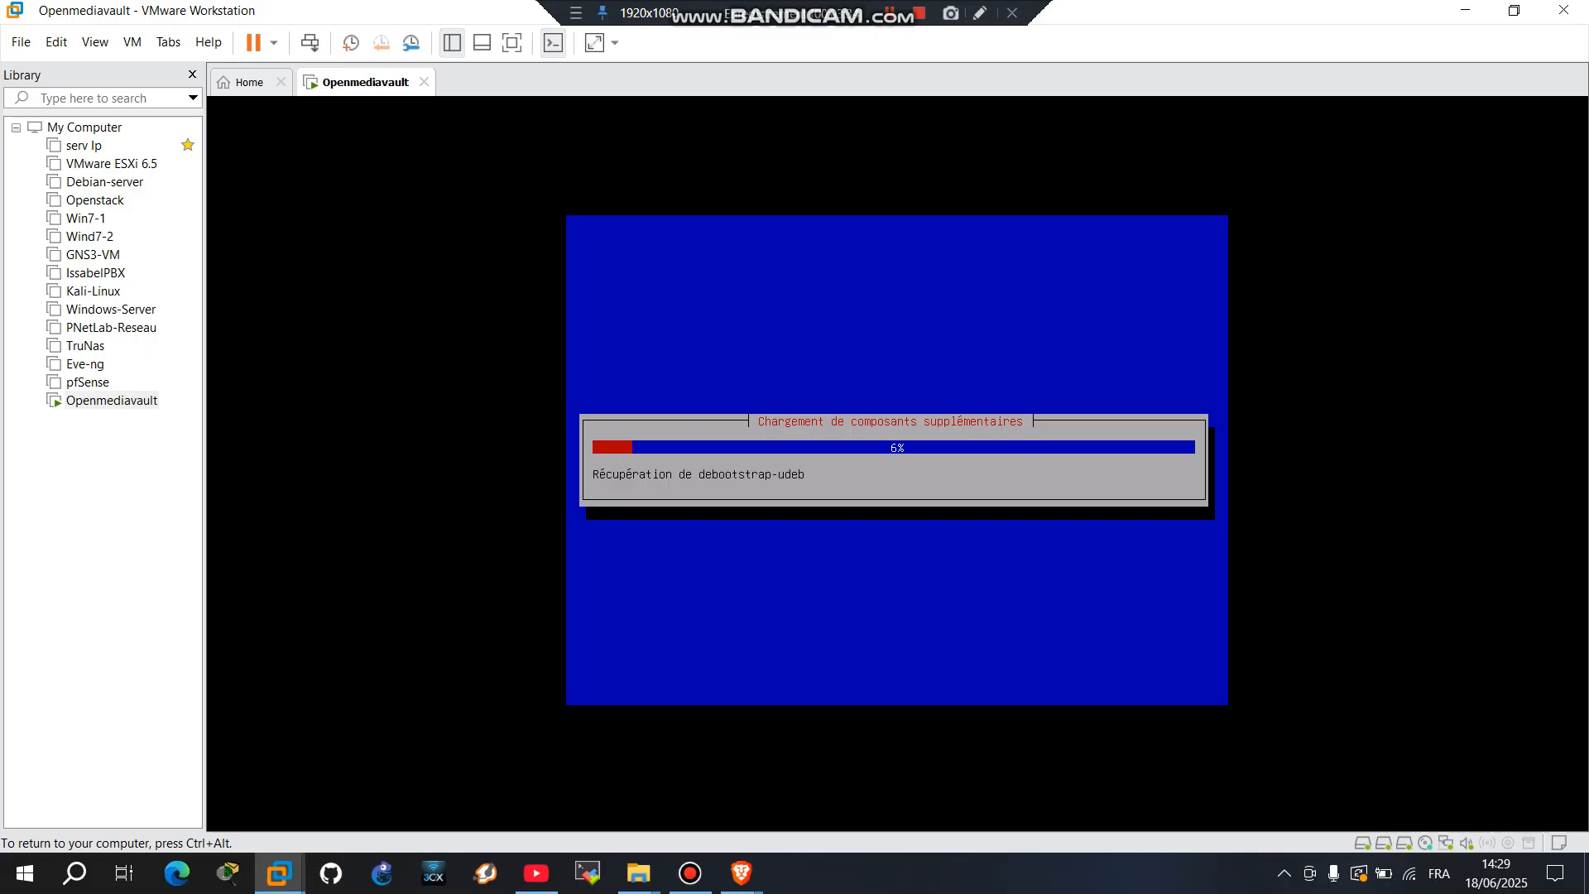
key(ctrl+alt)
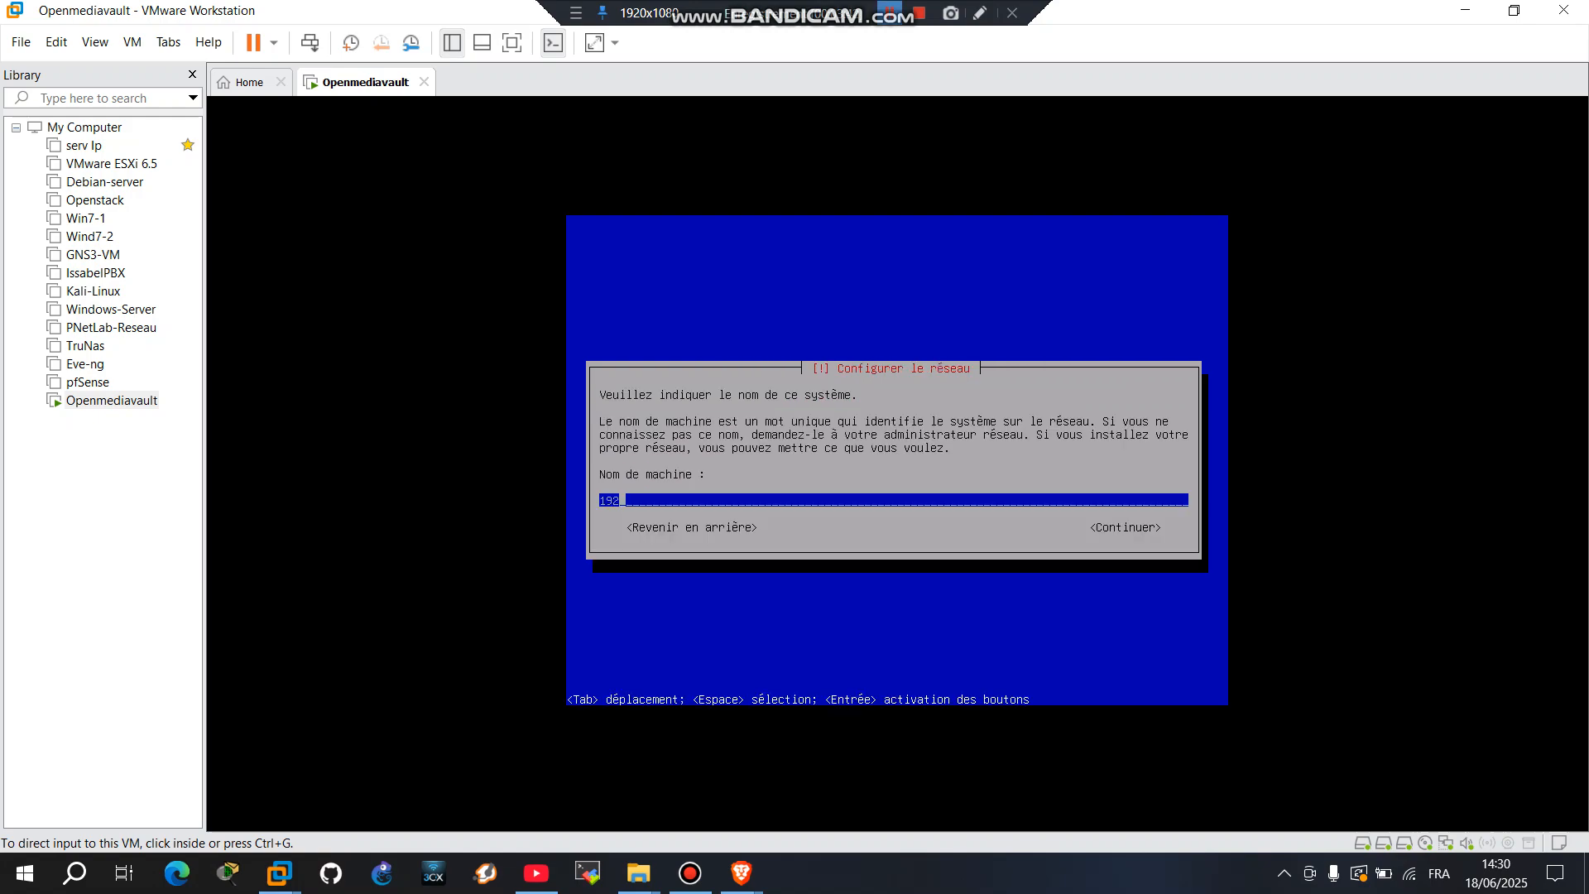
Step: Set the hostname to 'server' and keep 'localdomain' as the domain name
key(ctrl+g)
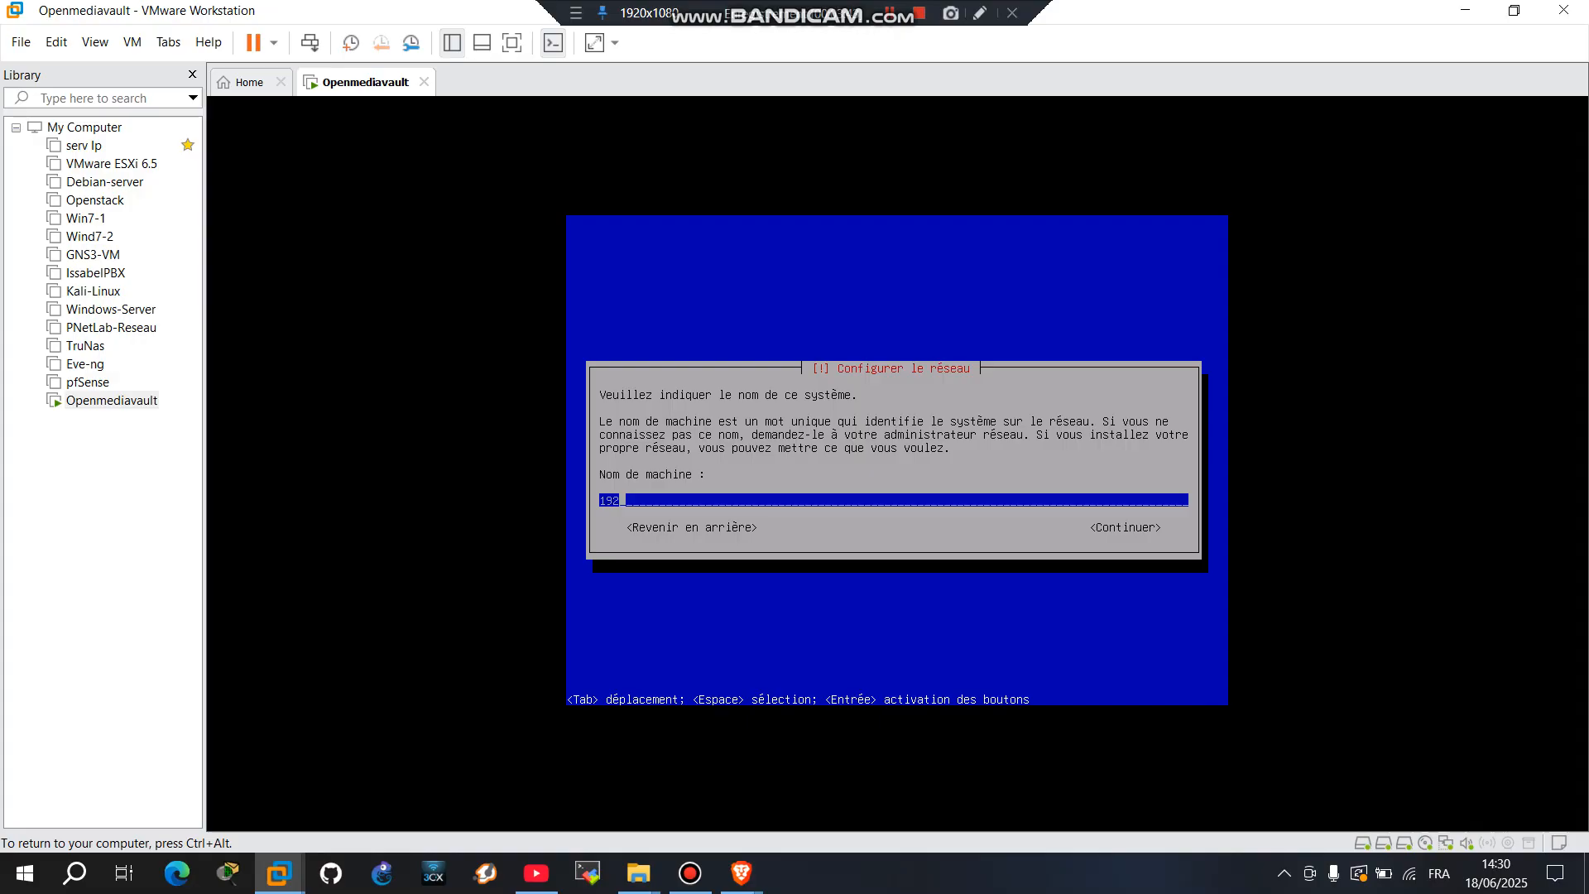
key(BackSpace)
key(BackSpace)
key(BackSpace)
text(server)
key(Tab)
key(Return)
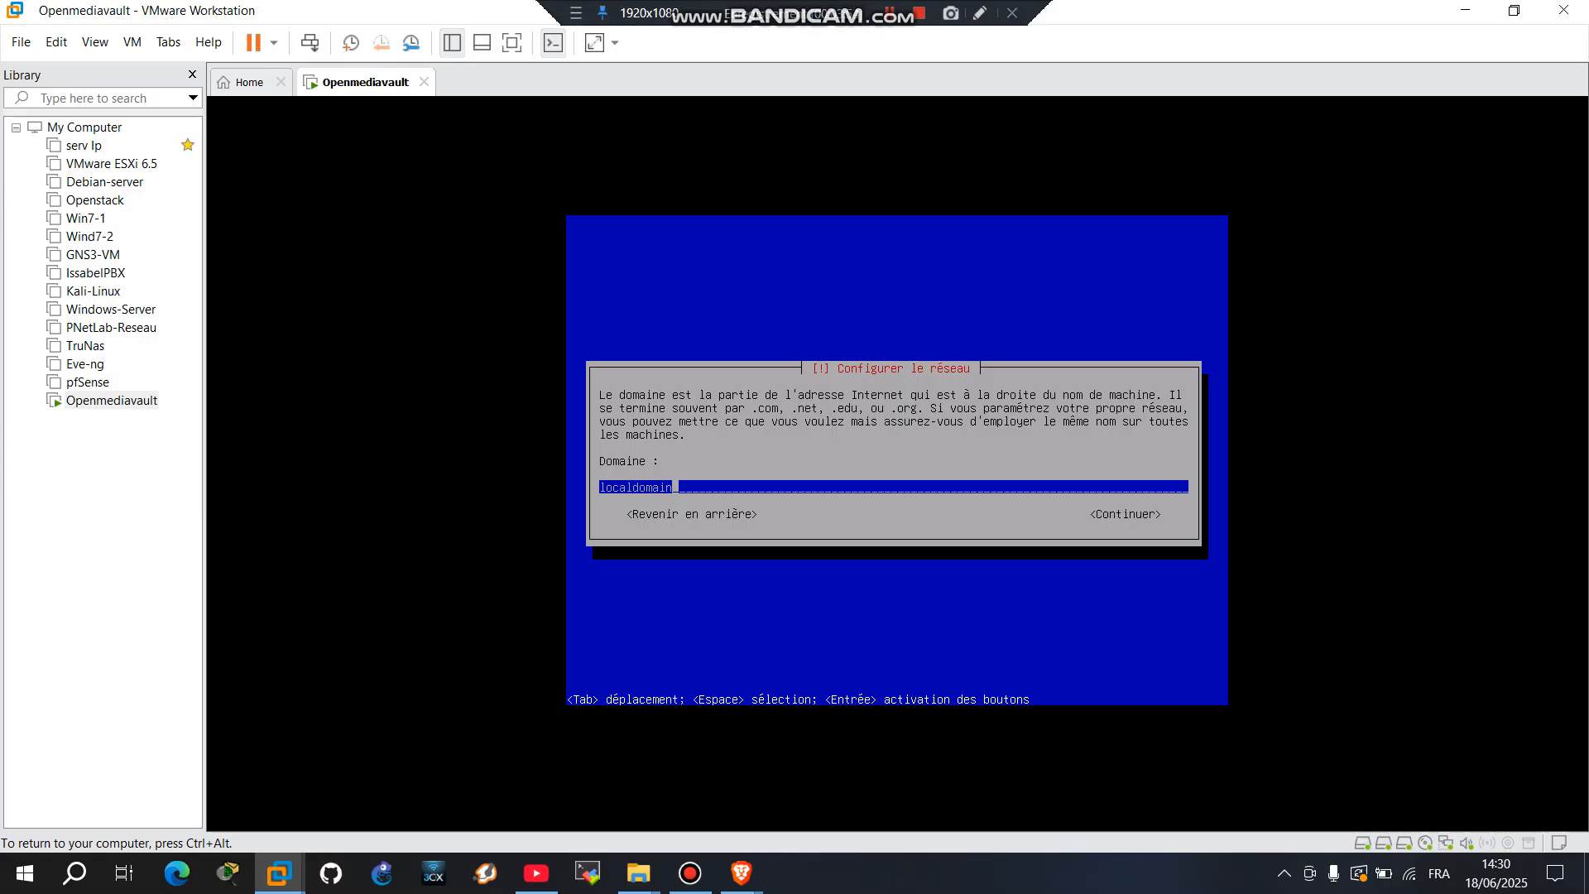
key(Tab)
key(Return)
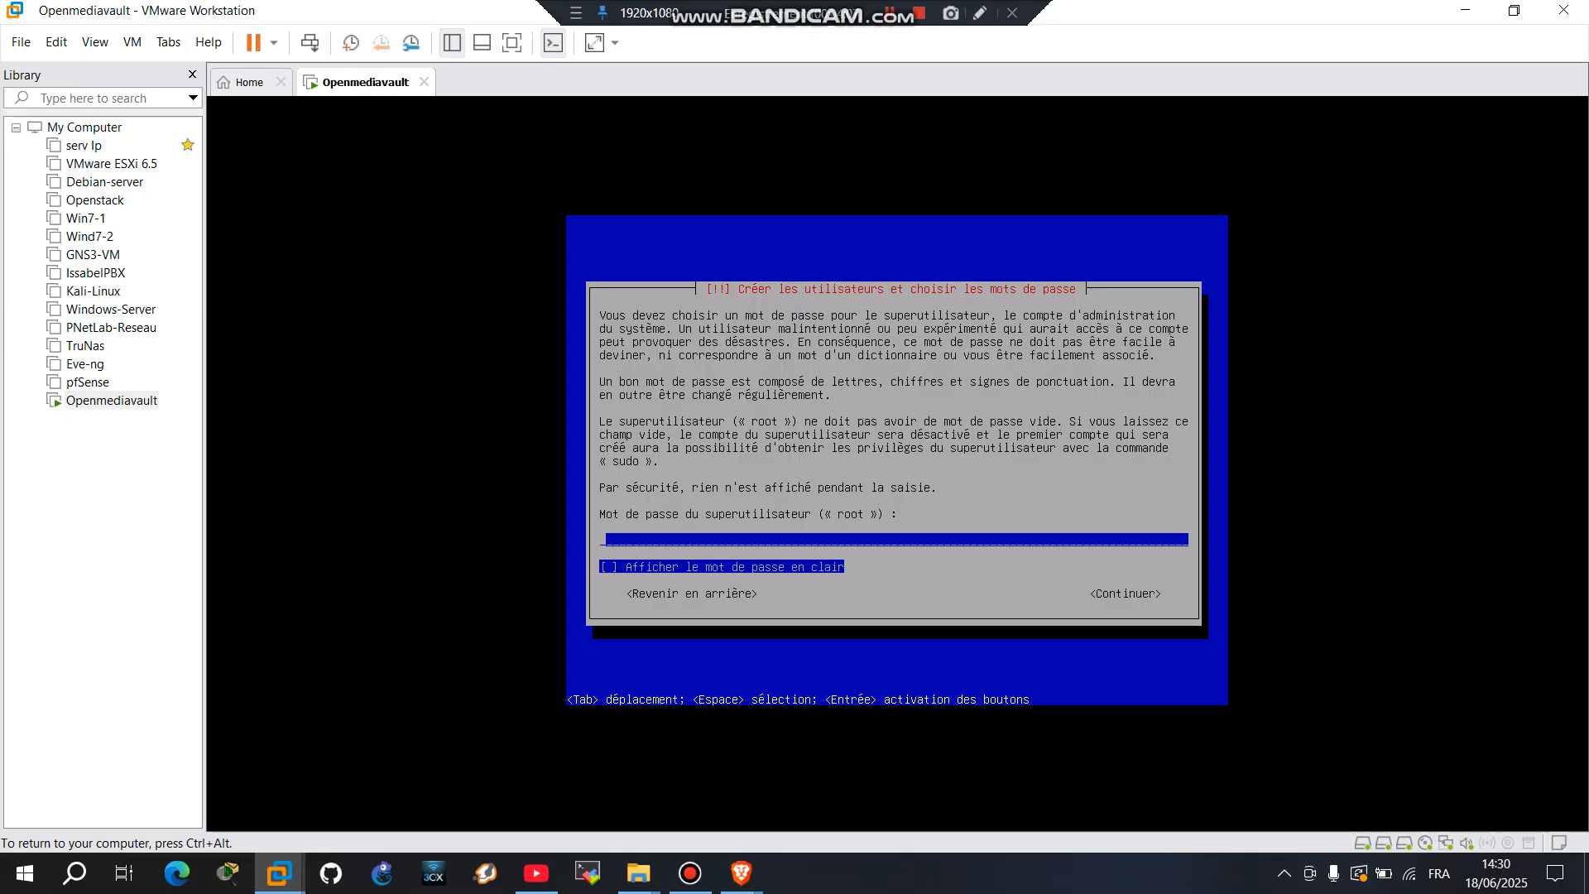
Step: Enter the root password and confirm it, showing it in clear text both times
text(******)
key(Tab)
key(space)
key(Tab)
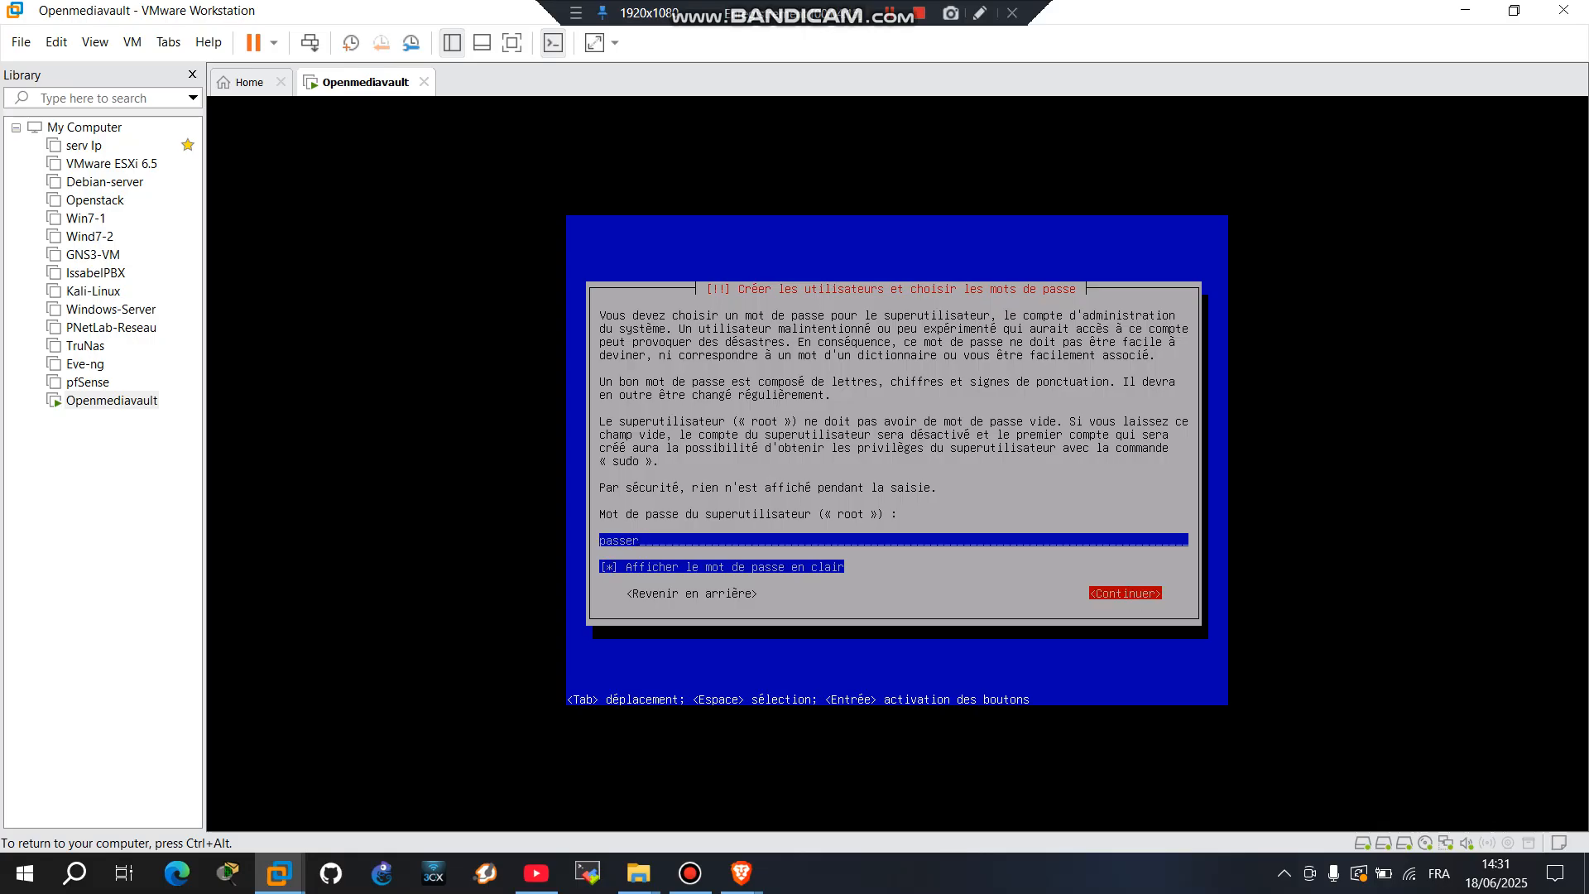
key(Return)
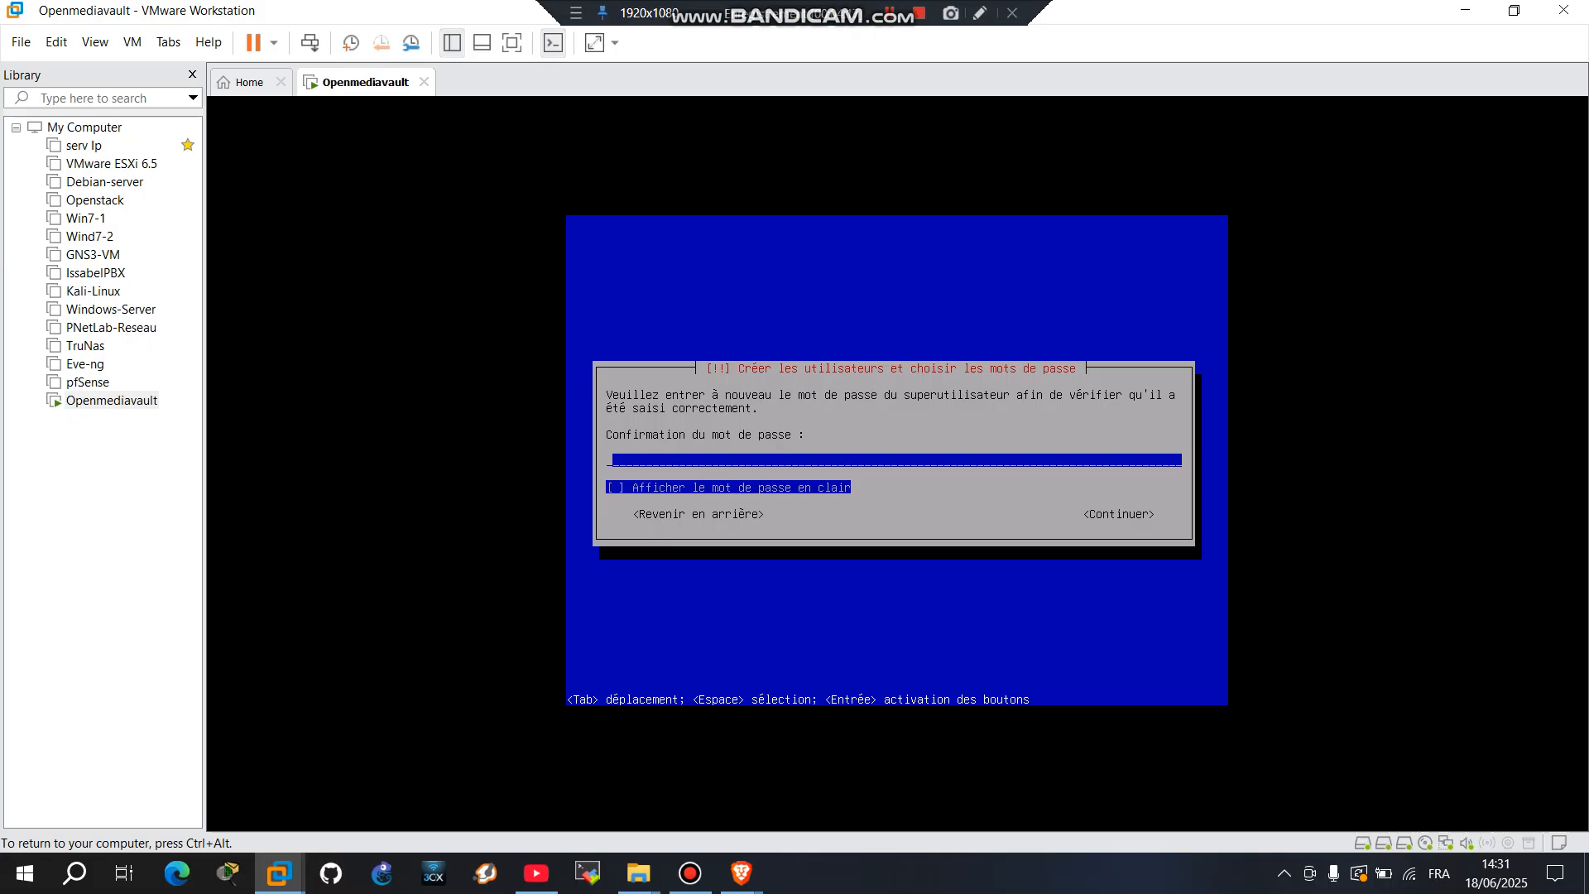
text(passwo)
key(Tab)
key(space)
key(Tab)
key(Return)
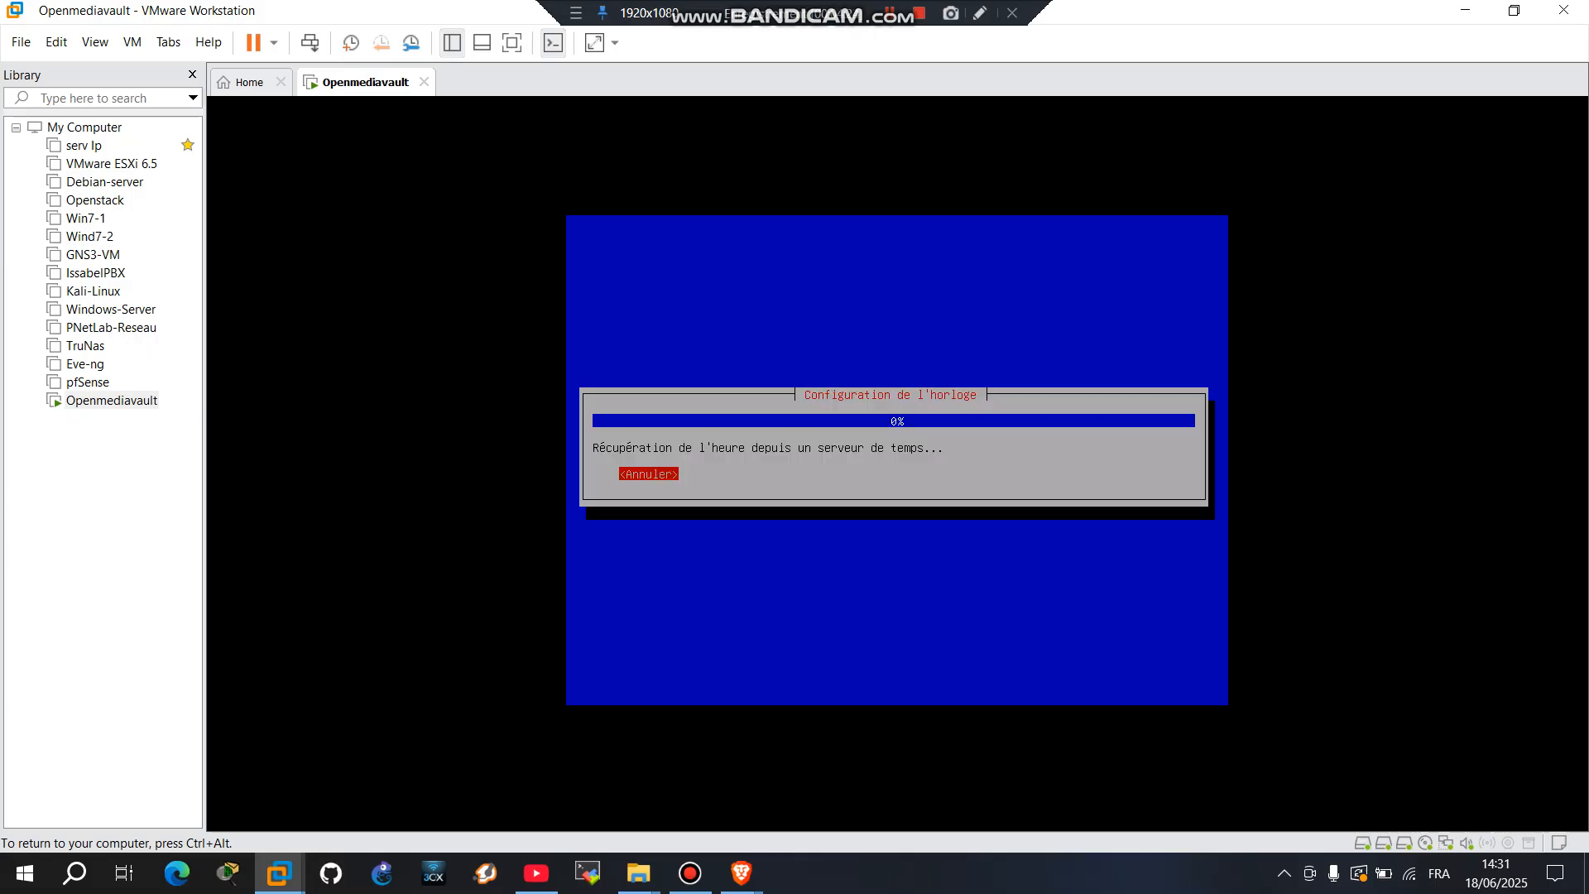
Step: Dismiss the multiple storage devices warning with Continuer to reach the sda, sdb, sdc disk list
key(ctrl+alt)
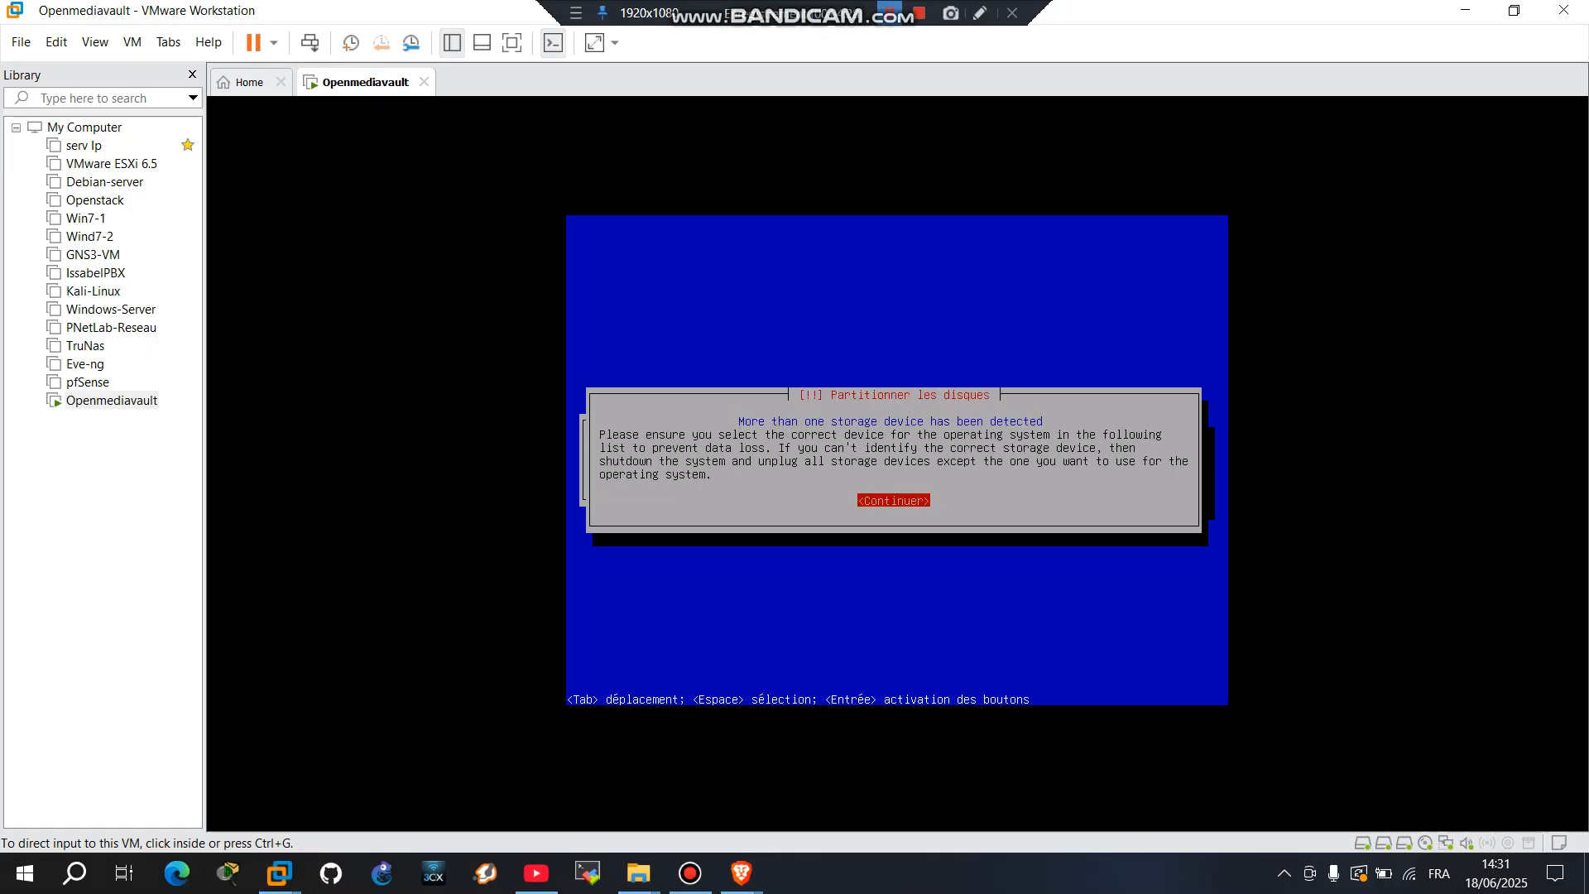
key(ctrl+g)
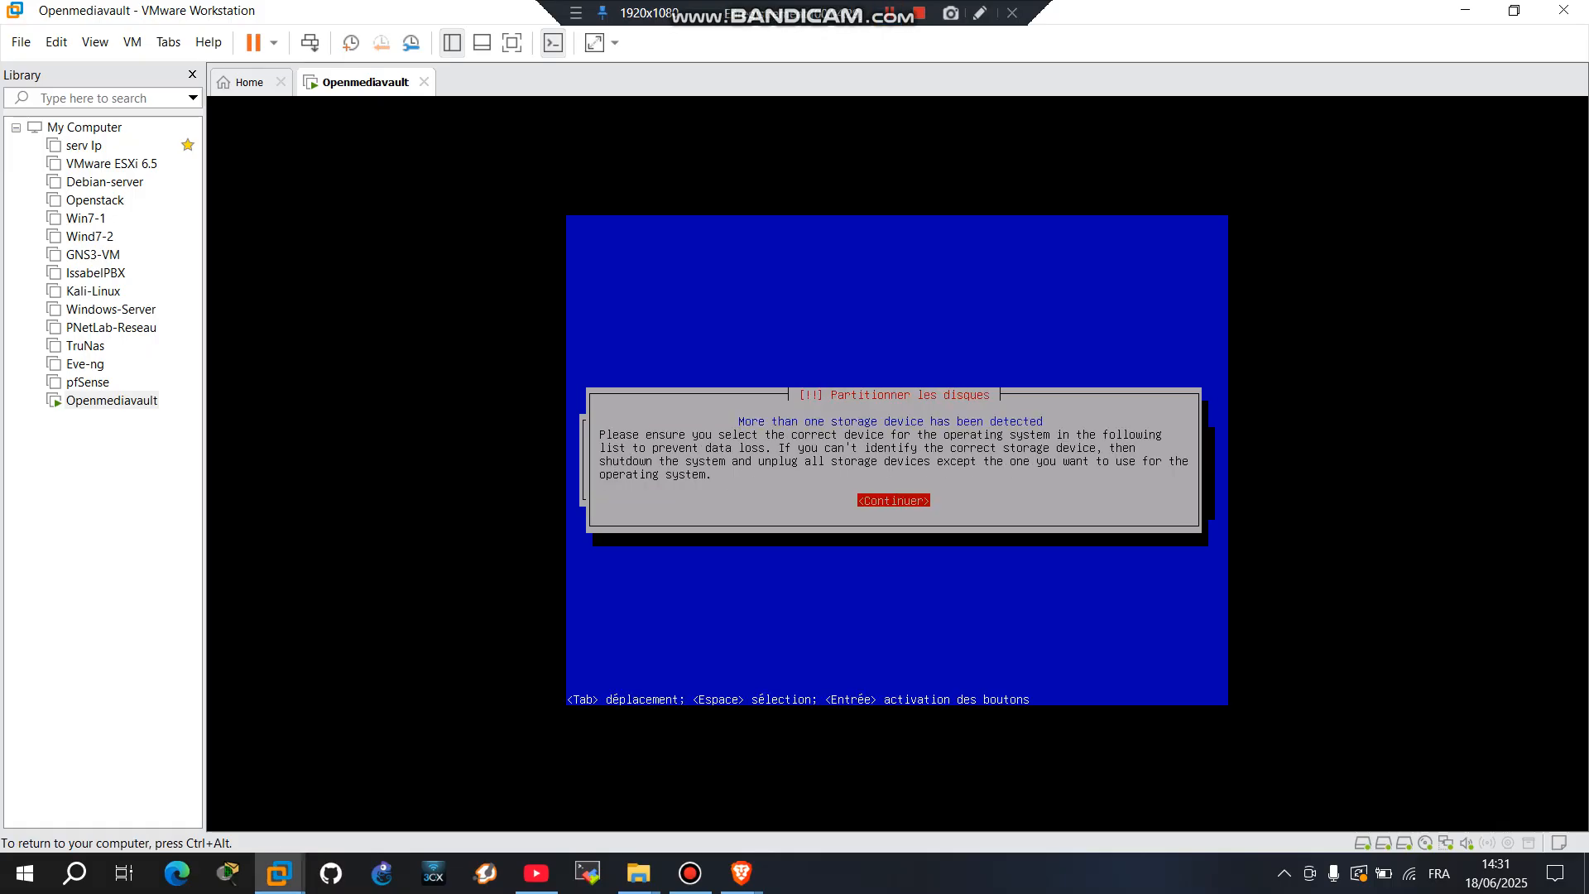
key(Return)
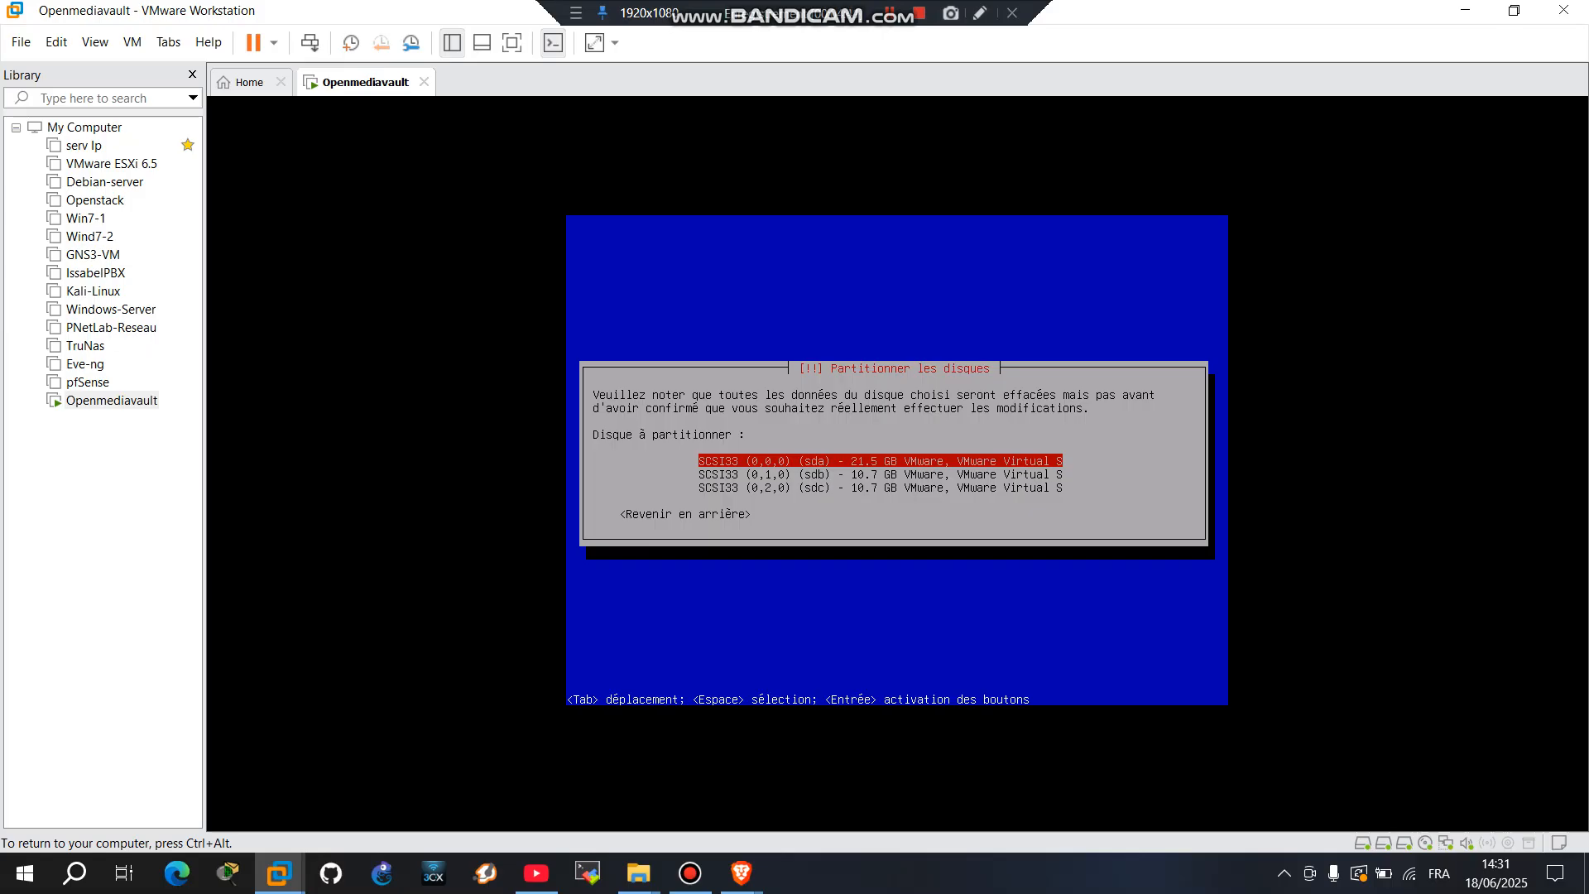
key(ctrl+alt)
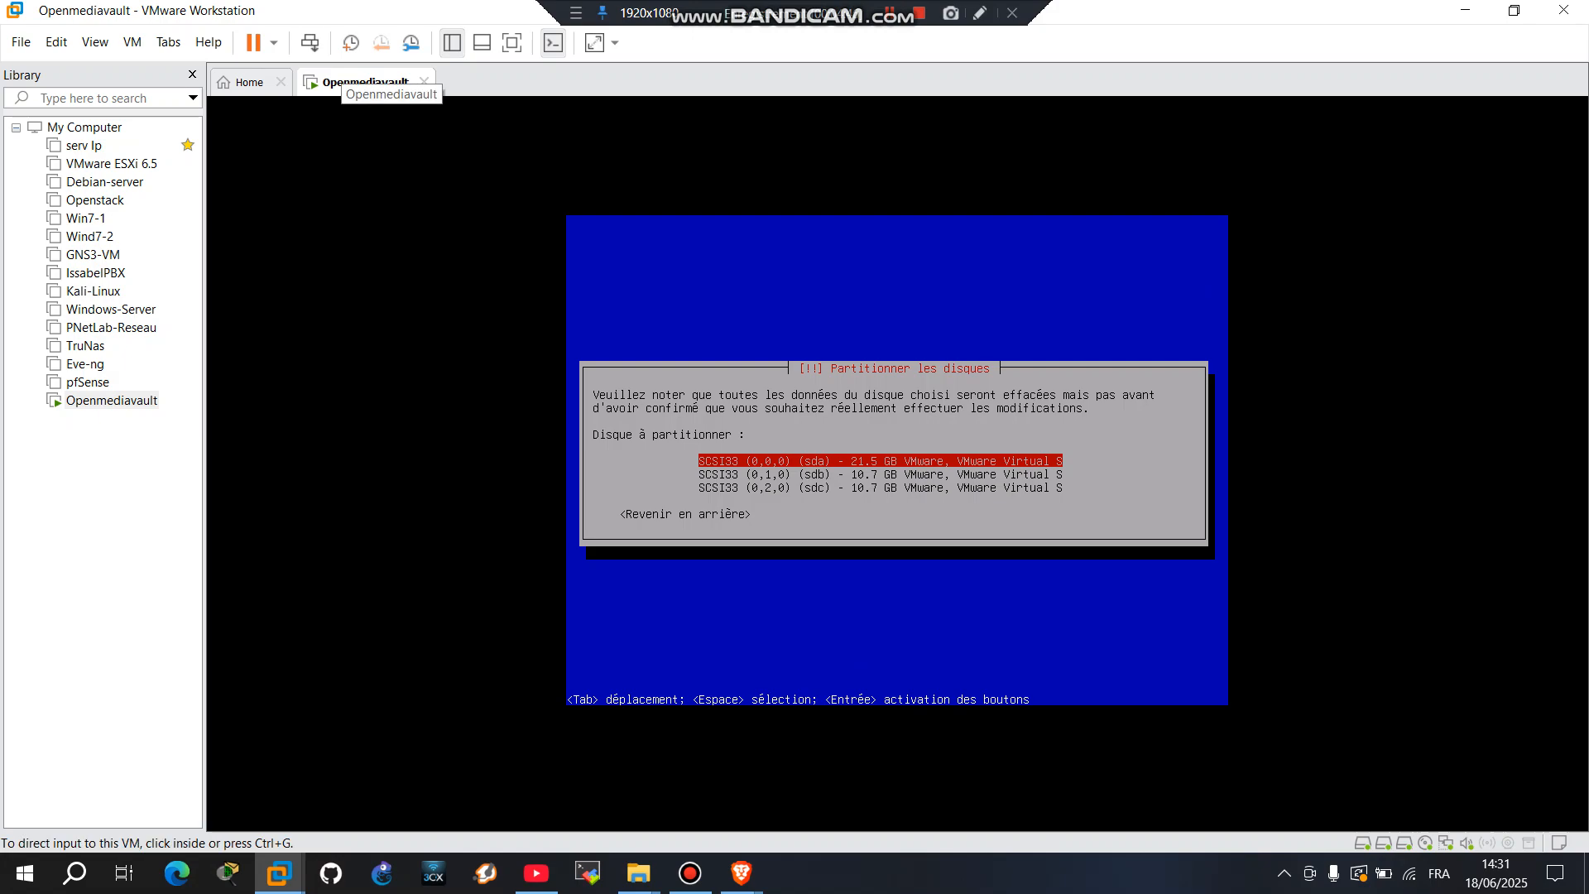
right_click(341, 79)
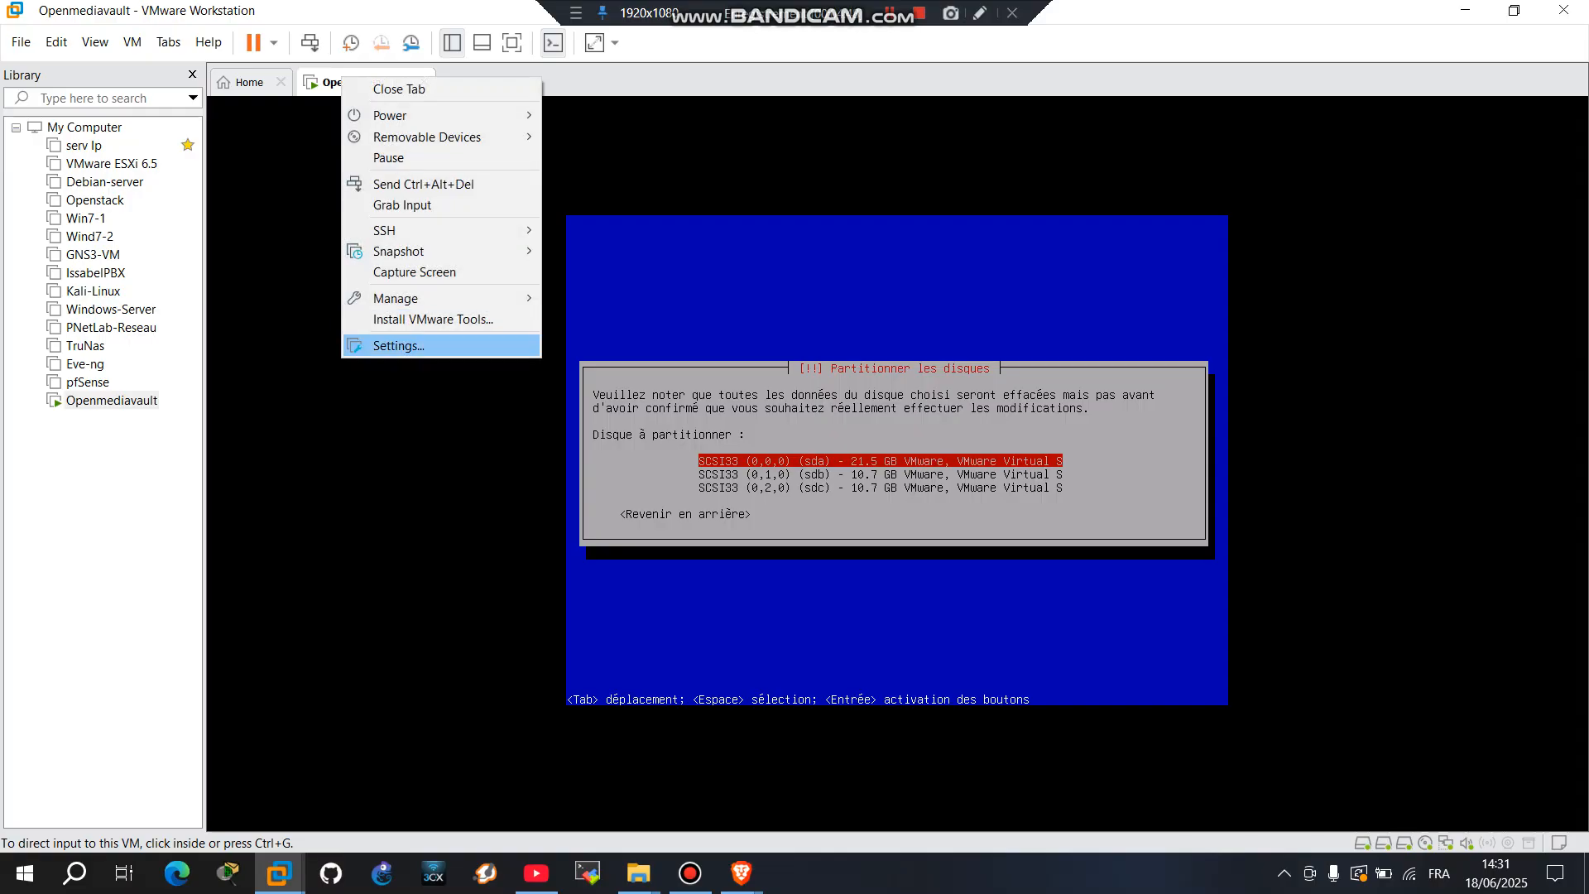
click(399, 345)
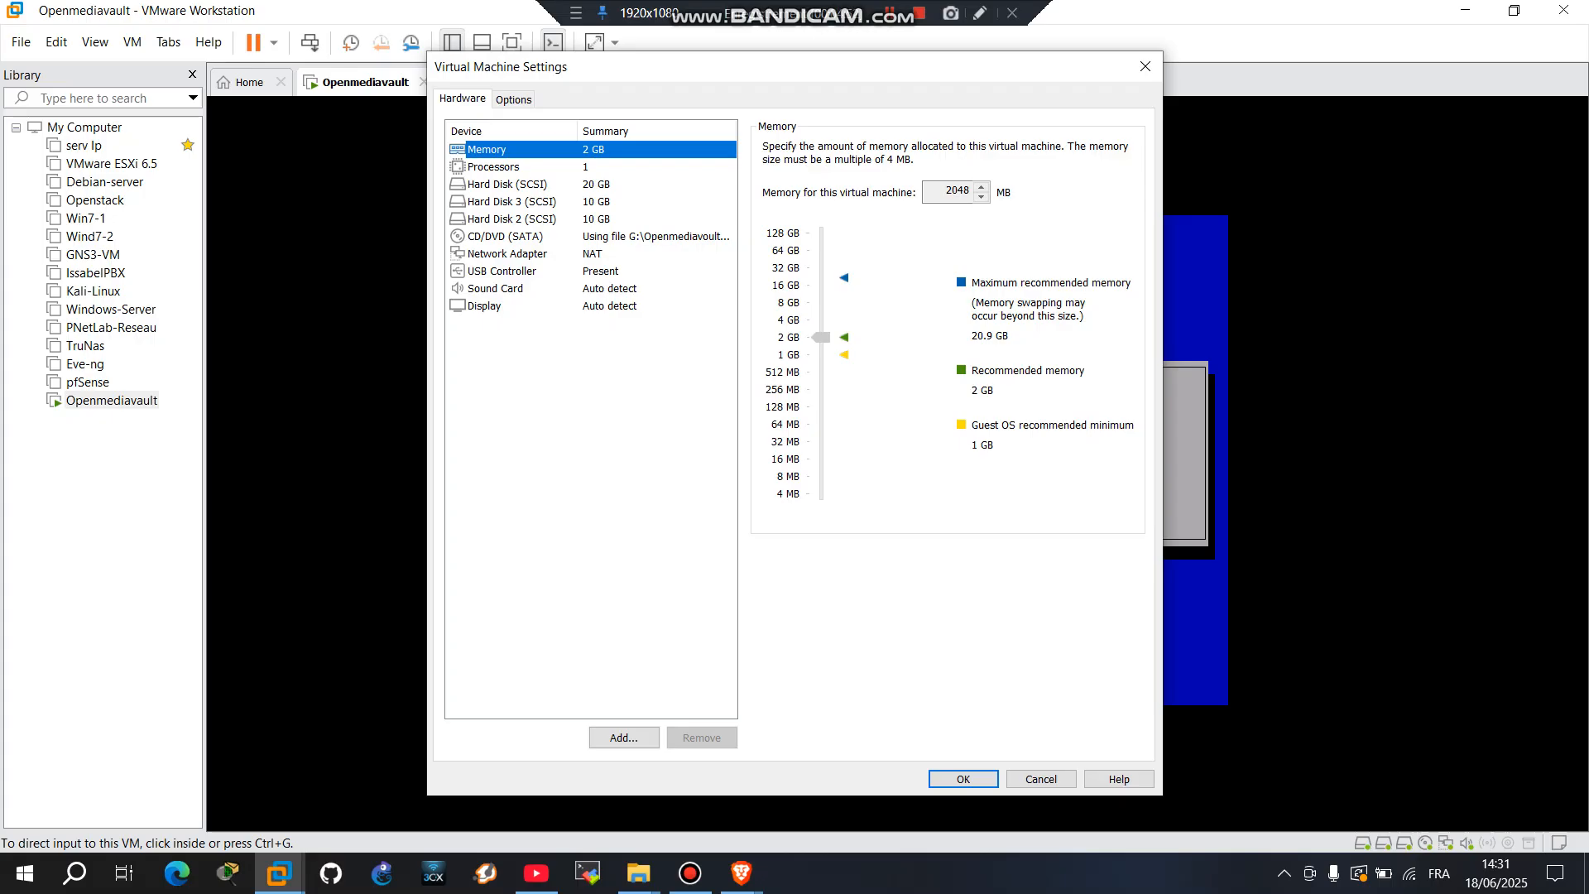
click(1145, 66)
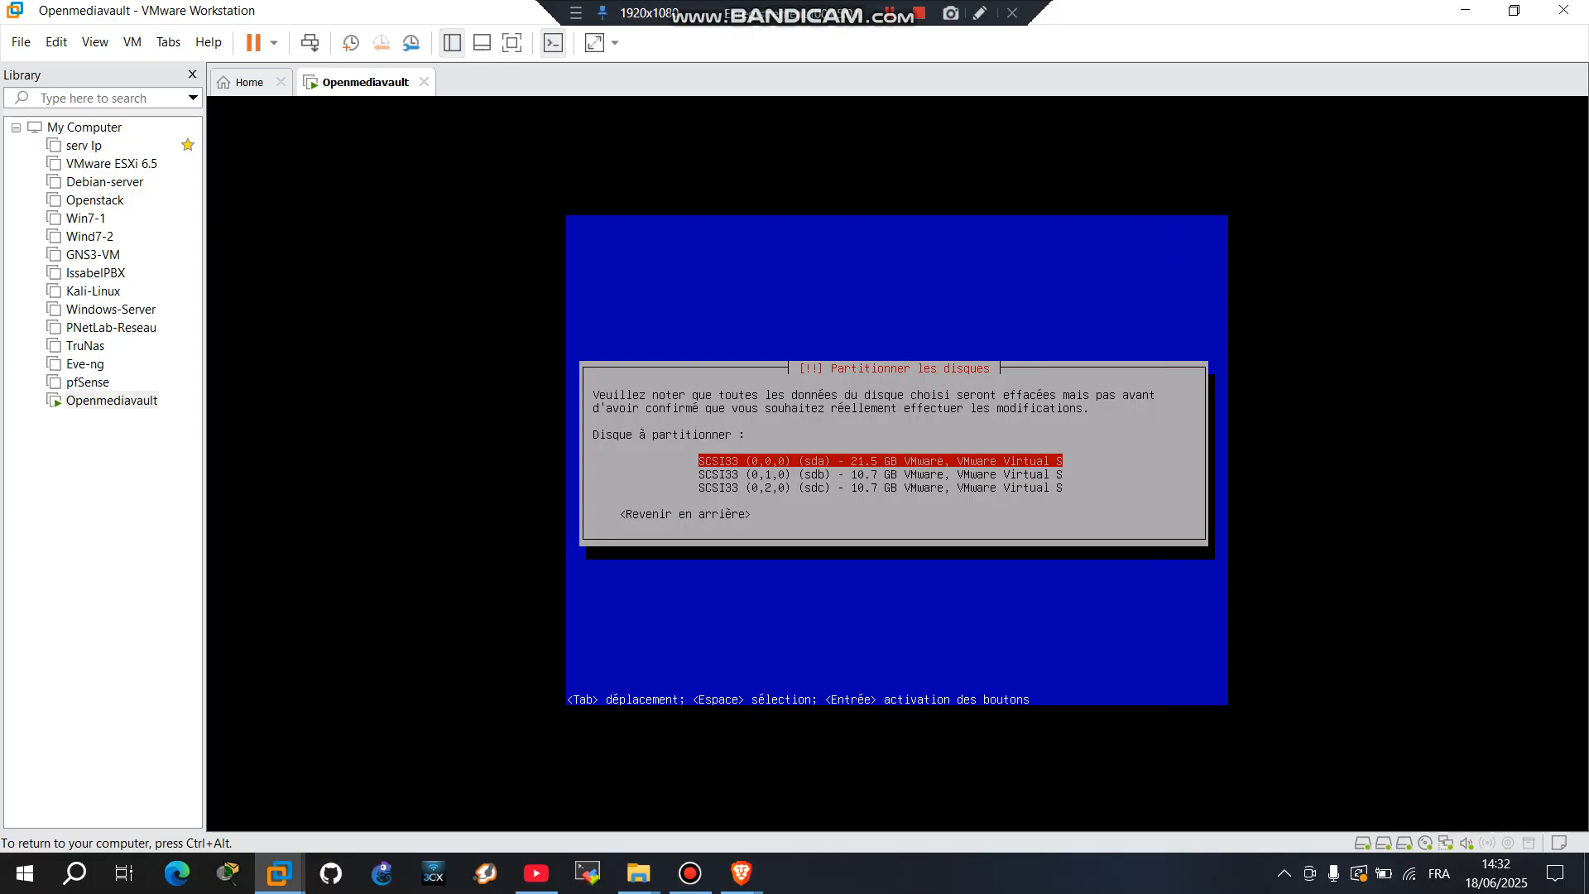
Step: Choose the 21.5 GB sda disk as the installation target
key(Down)
key(Down)
key(Up)
key(Down)
key(Up)
key(Down)
key(Up)
key(Up)
key(Return)
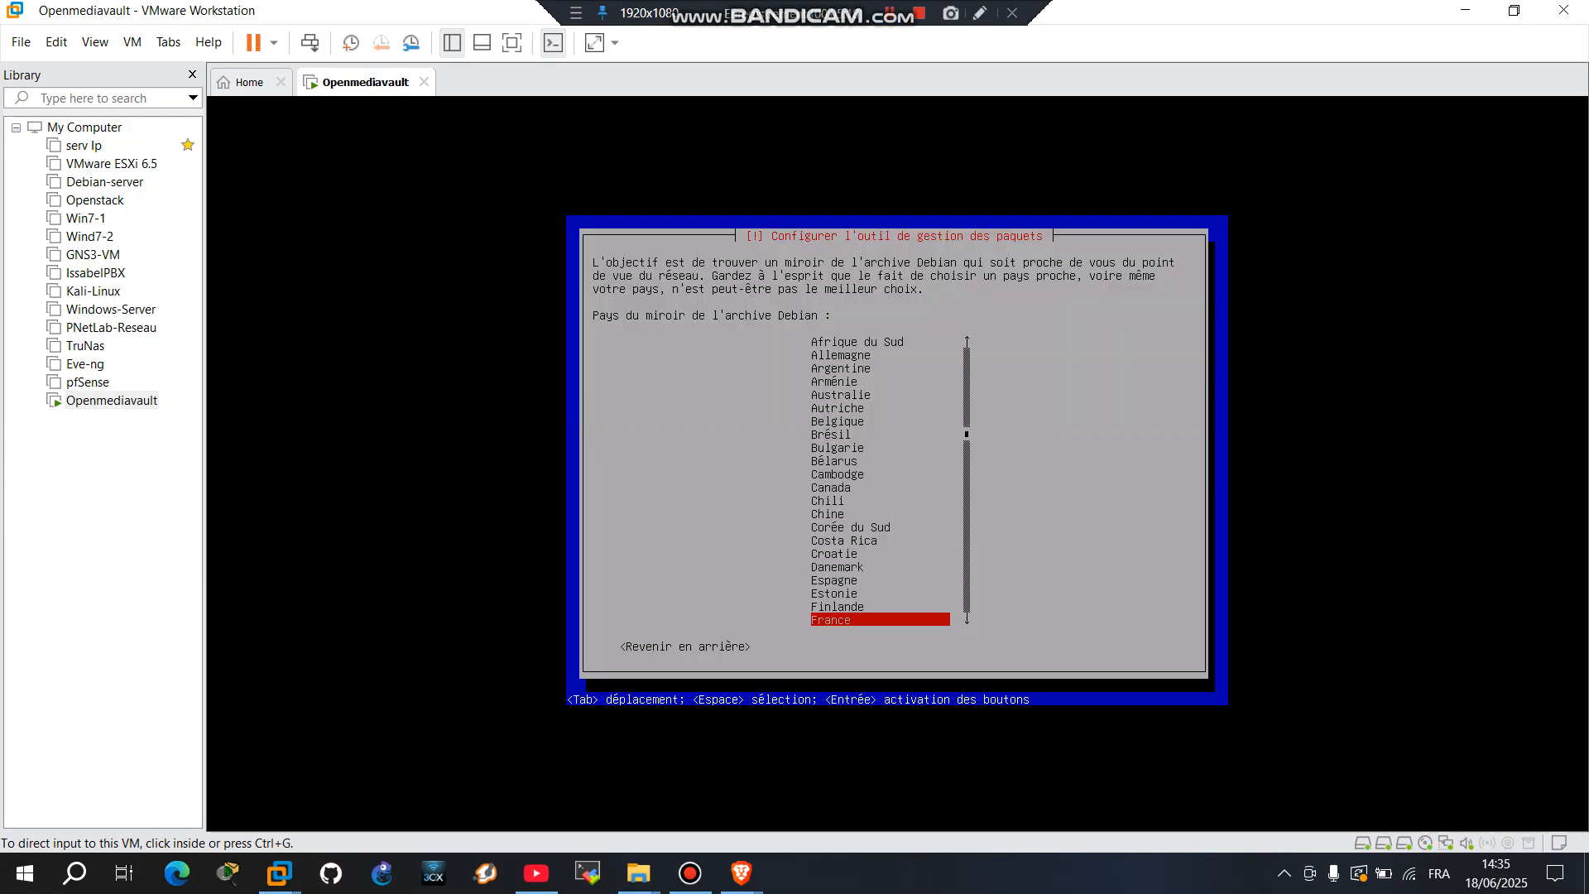
Step: Select France and the deb.debian.org mirror with no HTTP proxy, letting installation complete
key(ctrl+g)
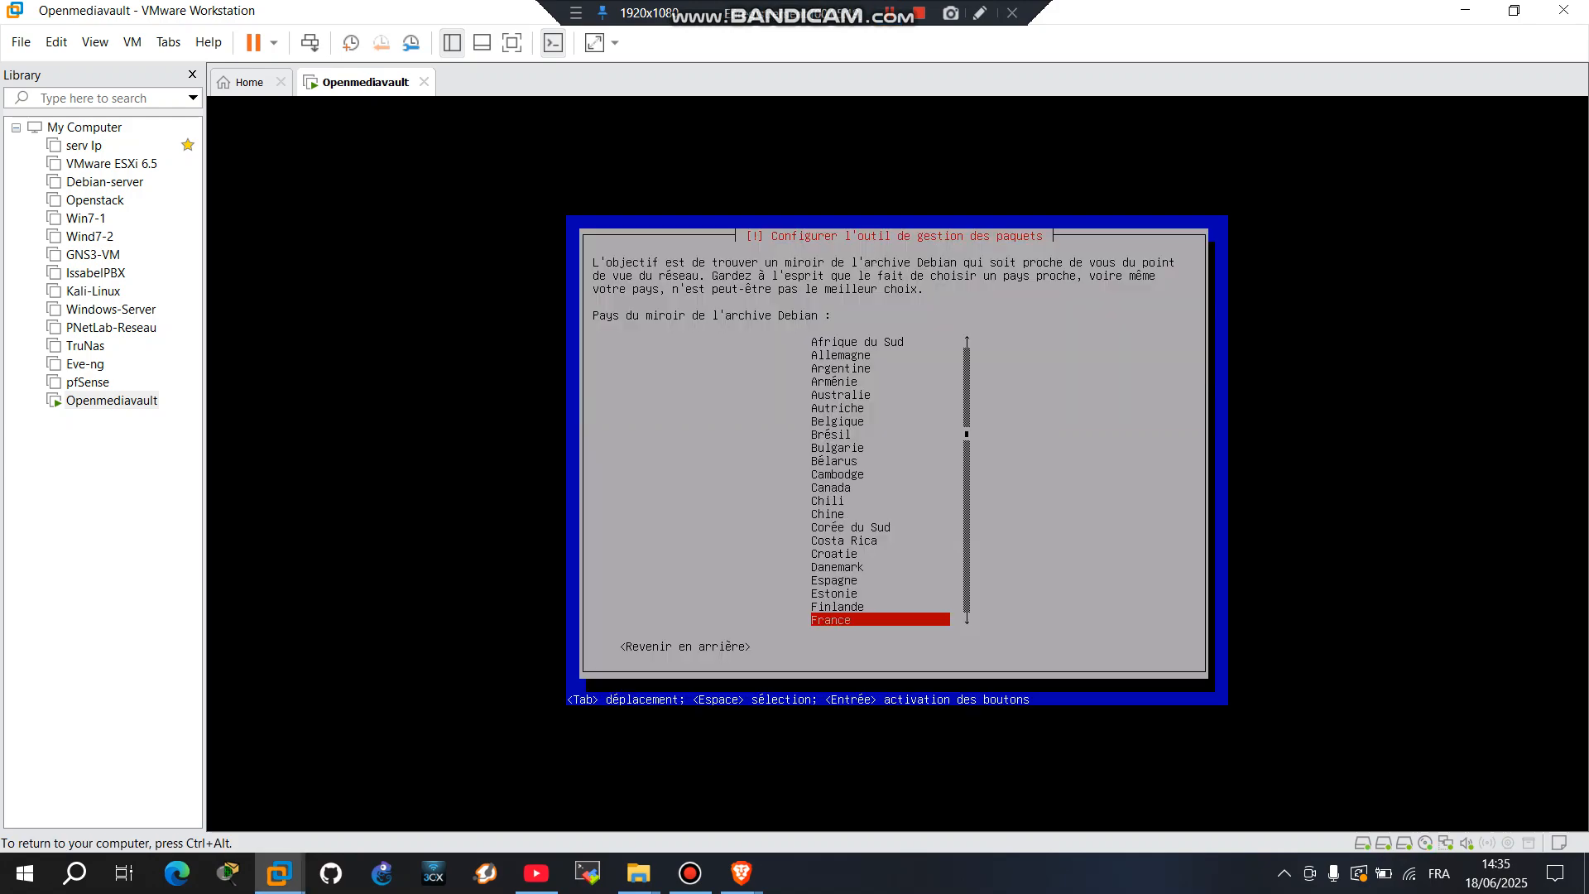
key(Return)
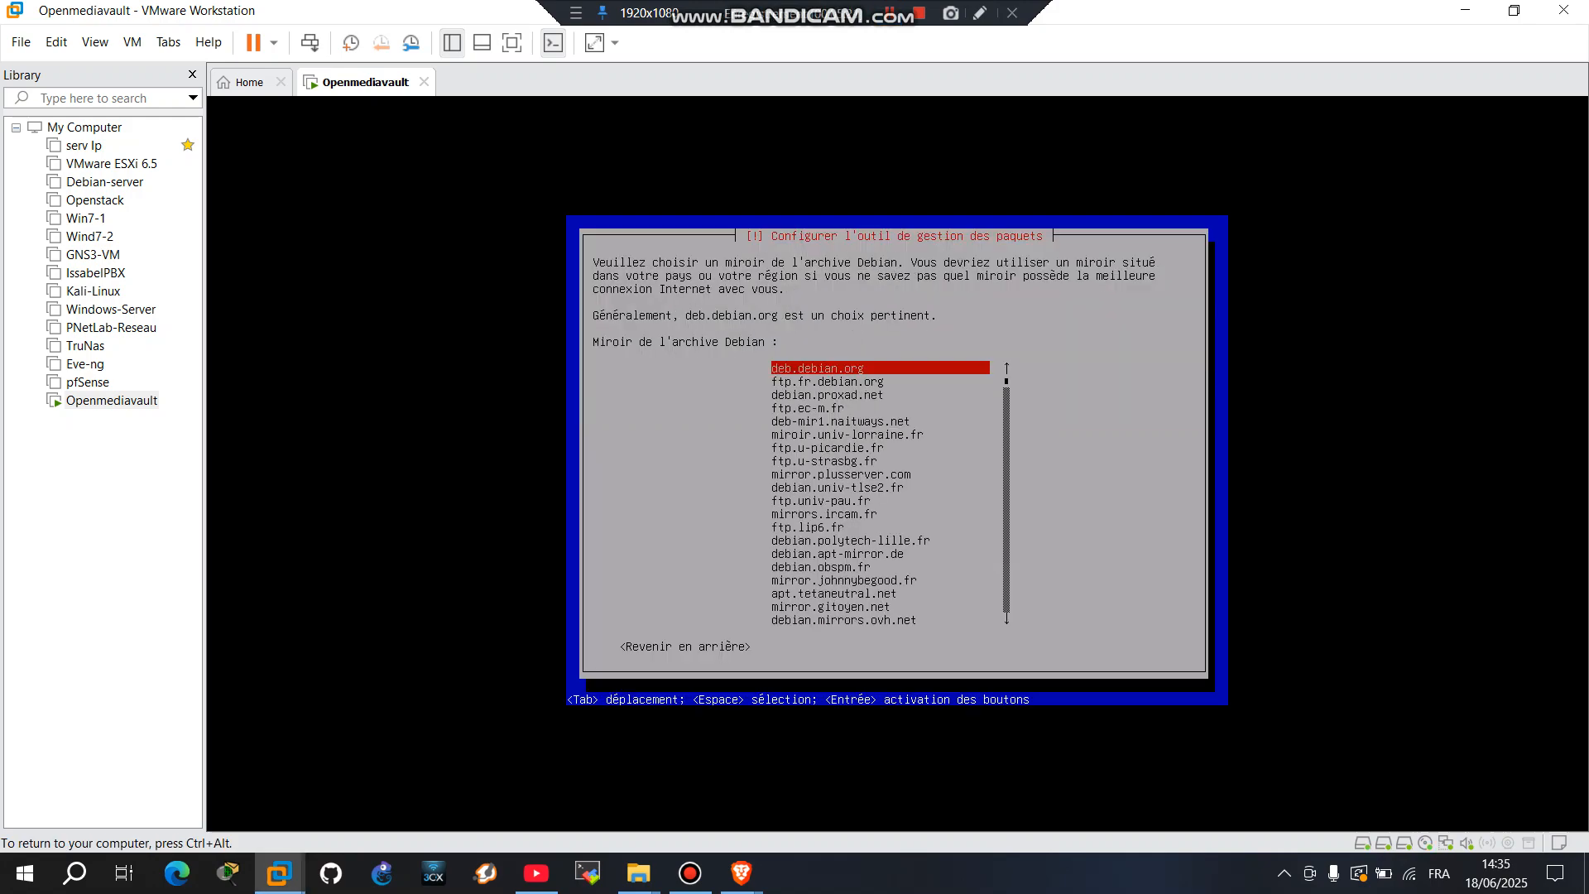
key(Return)
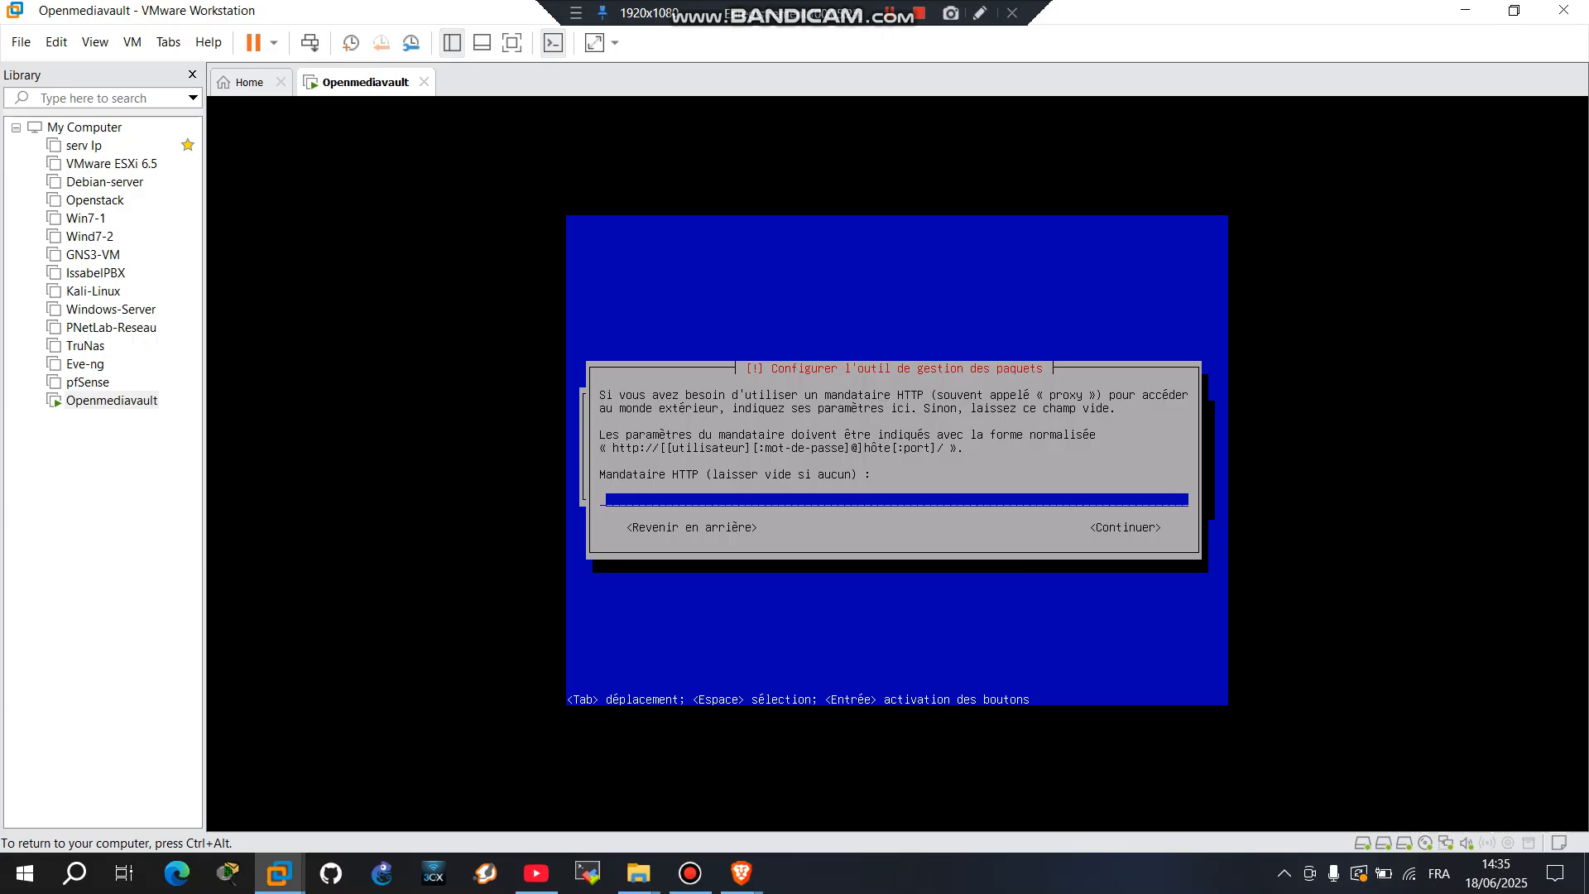
key(Return)
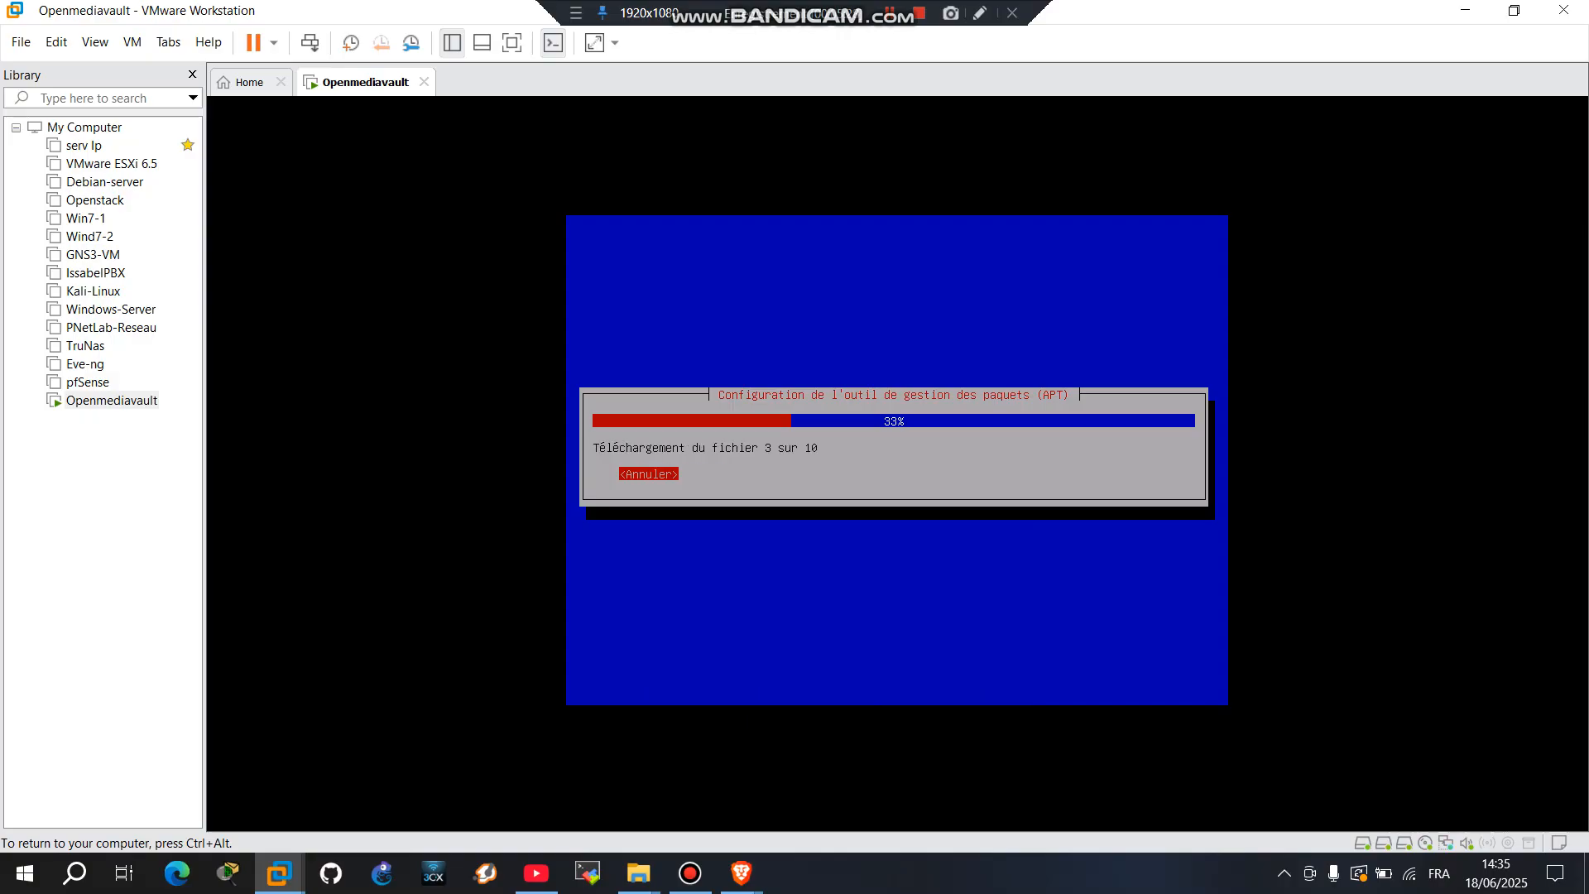
key(ctrl+alt)
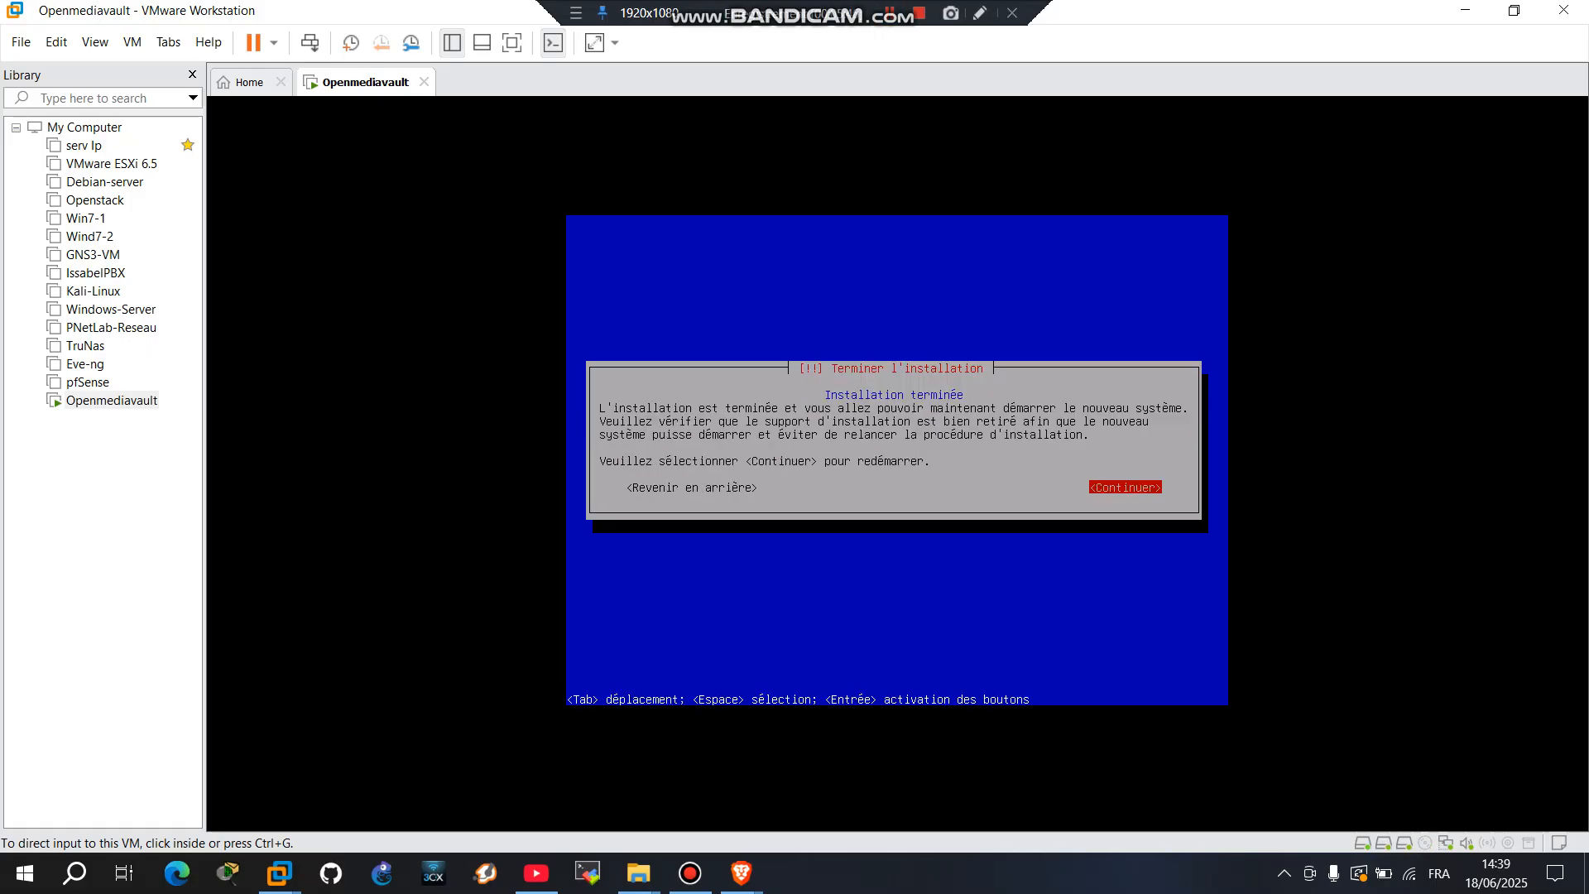
Step: Finish the openmediavault installation and restart the virtual machine
click(898, 460)
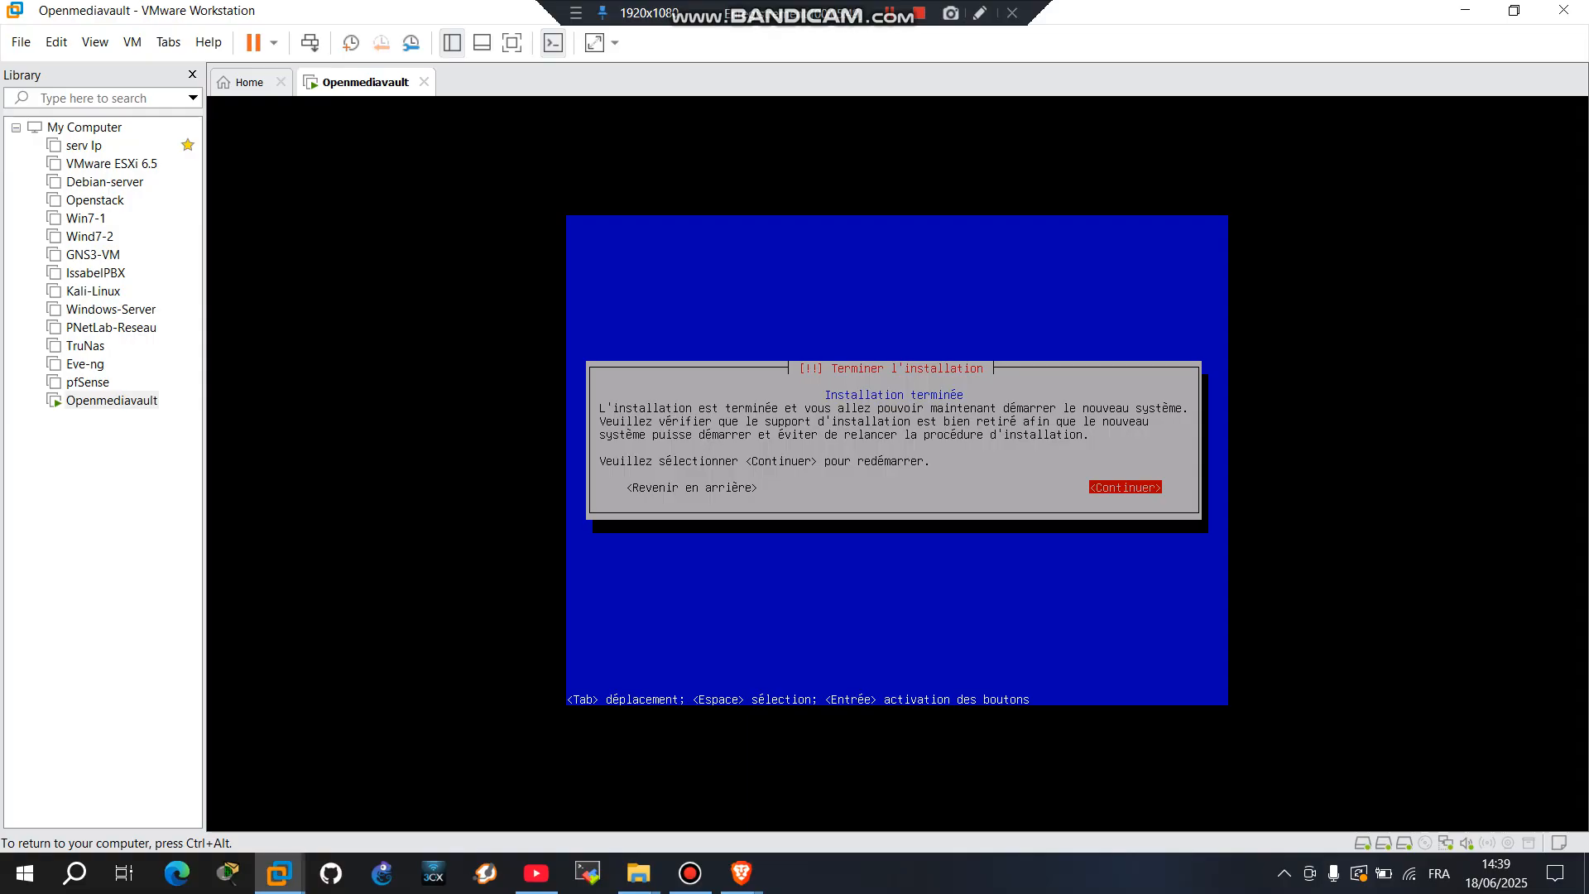
key(Return)
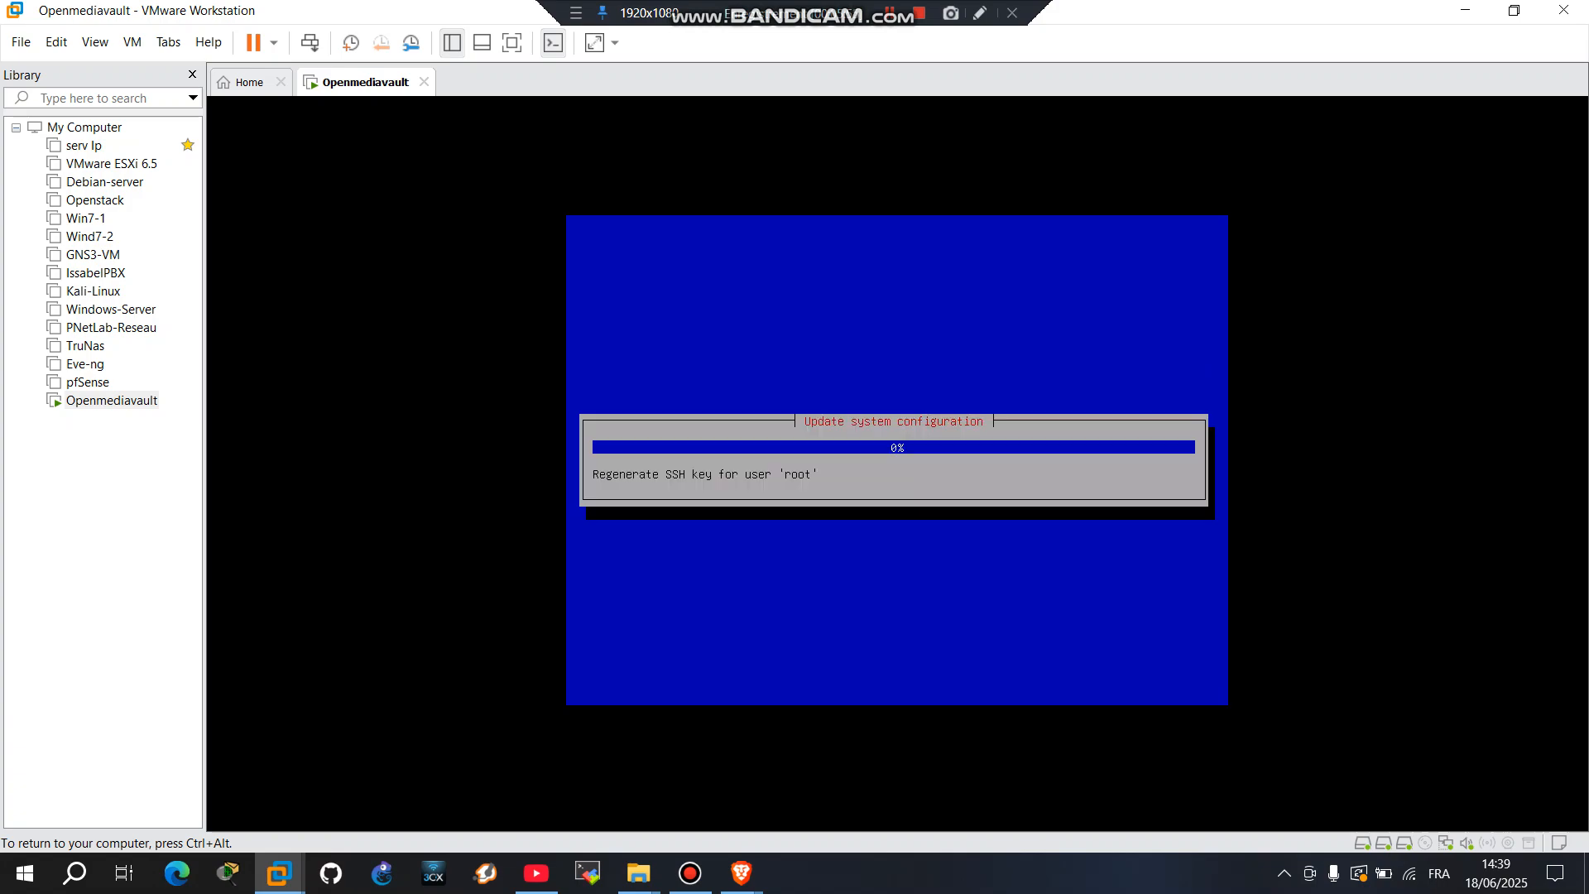
key(ctrl+alt)
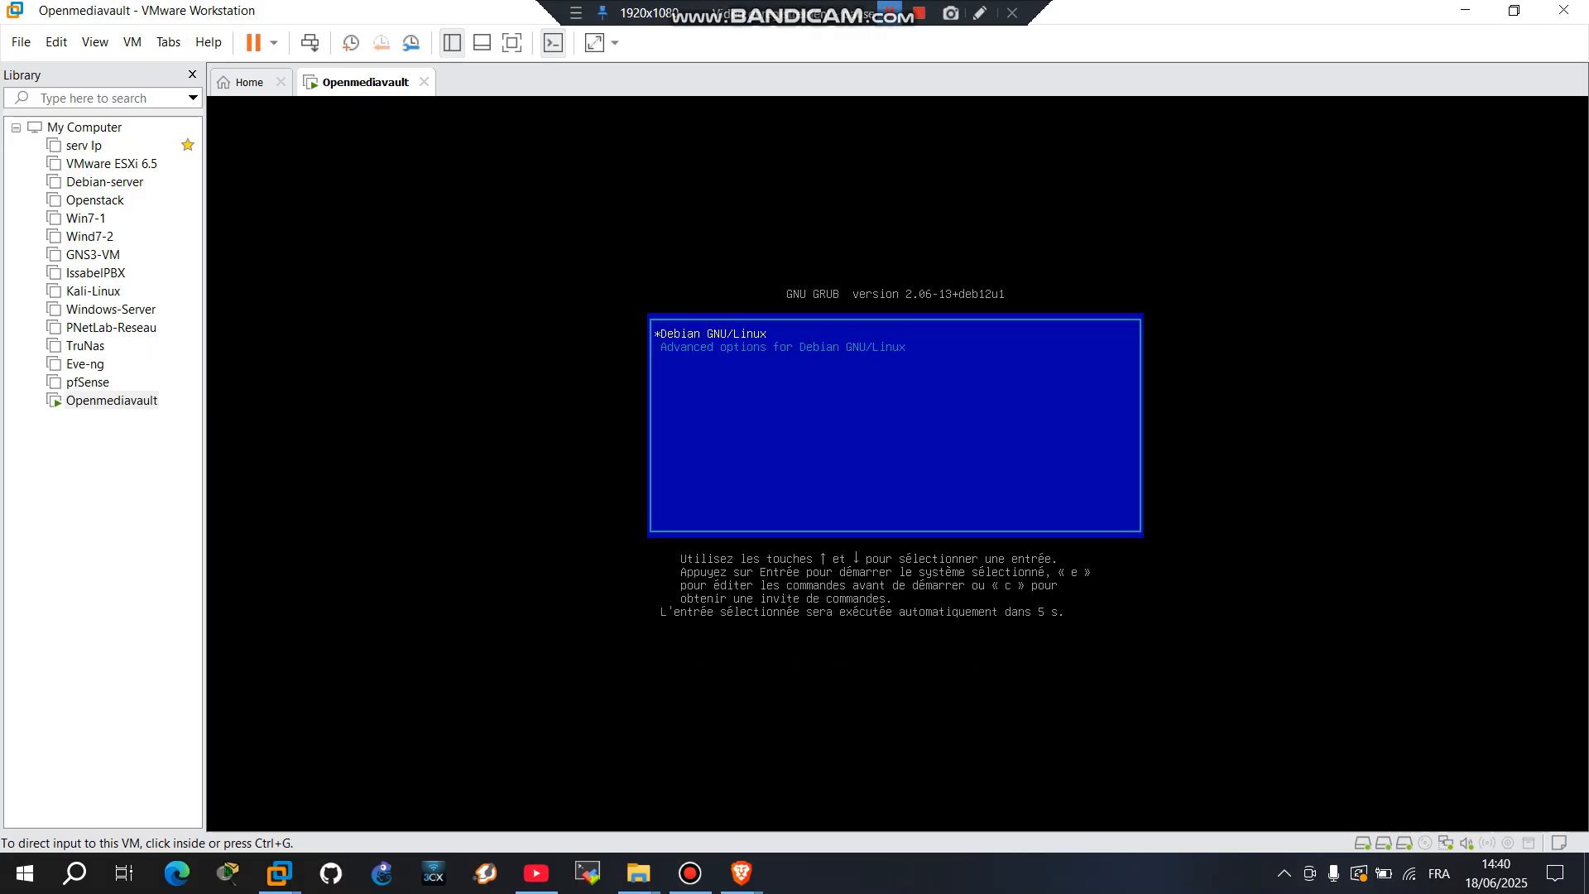
Step: Boot the default Debian GNU/Linux entry from GRUB and wait for the server login prompt
key(ctrl+g)
key(Return)
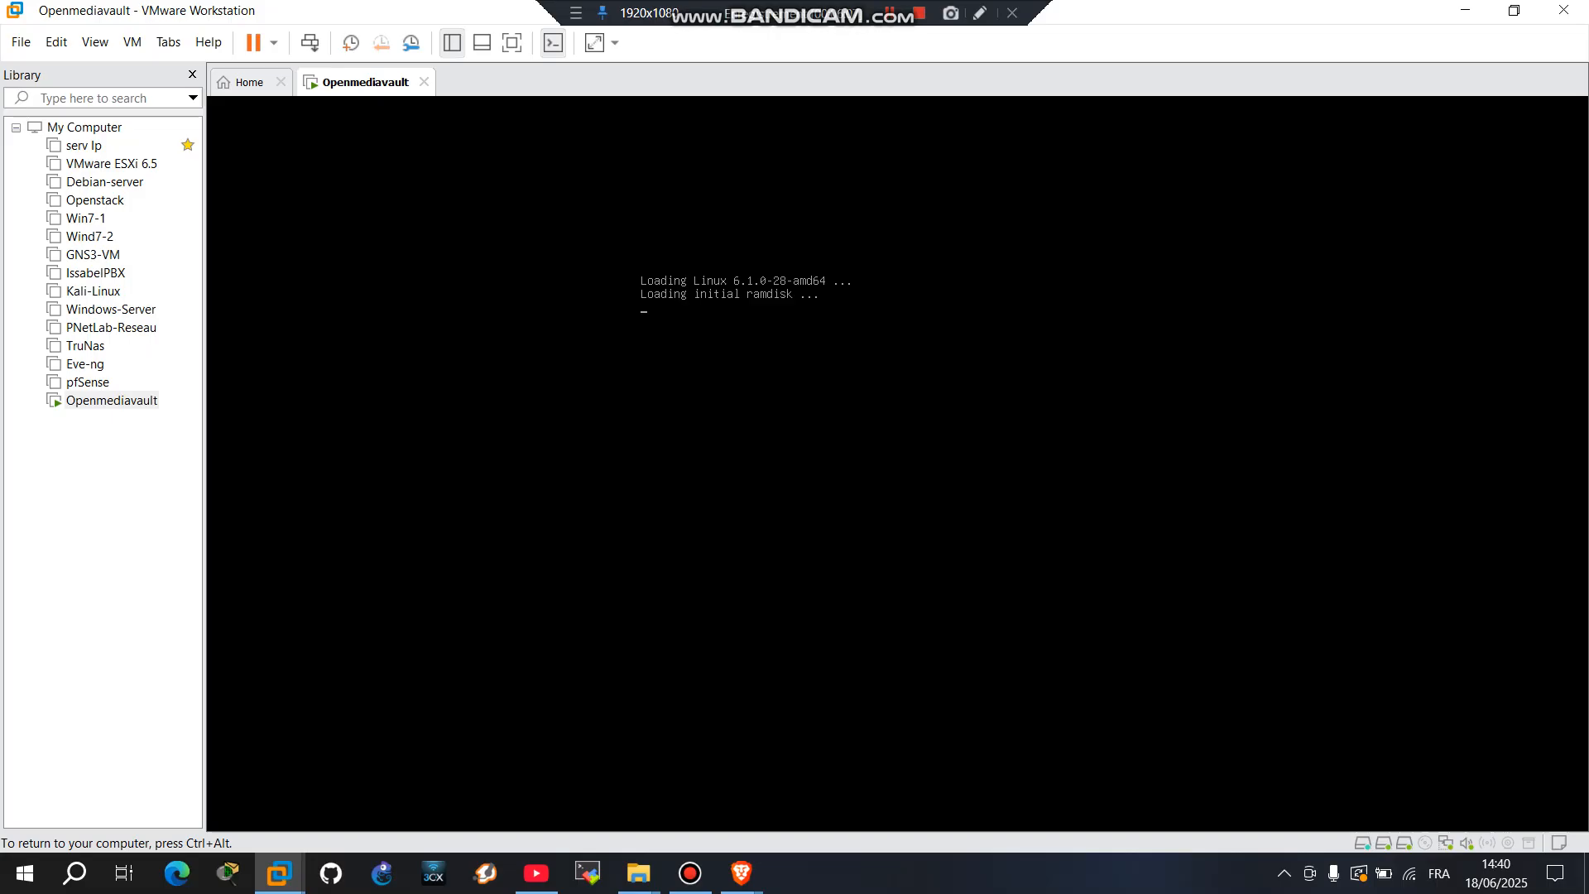
key(ctrl+alt)
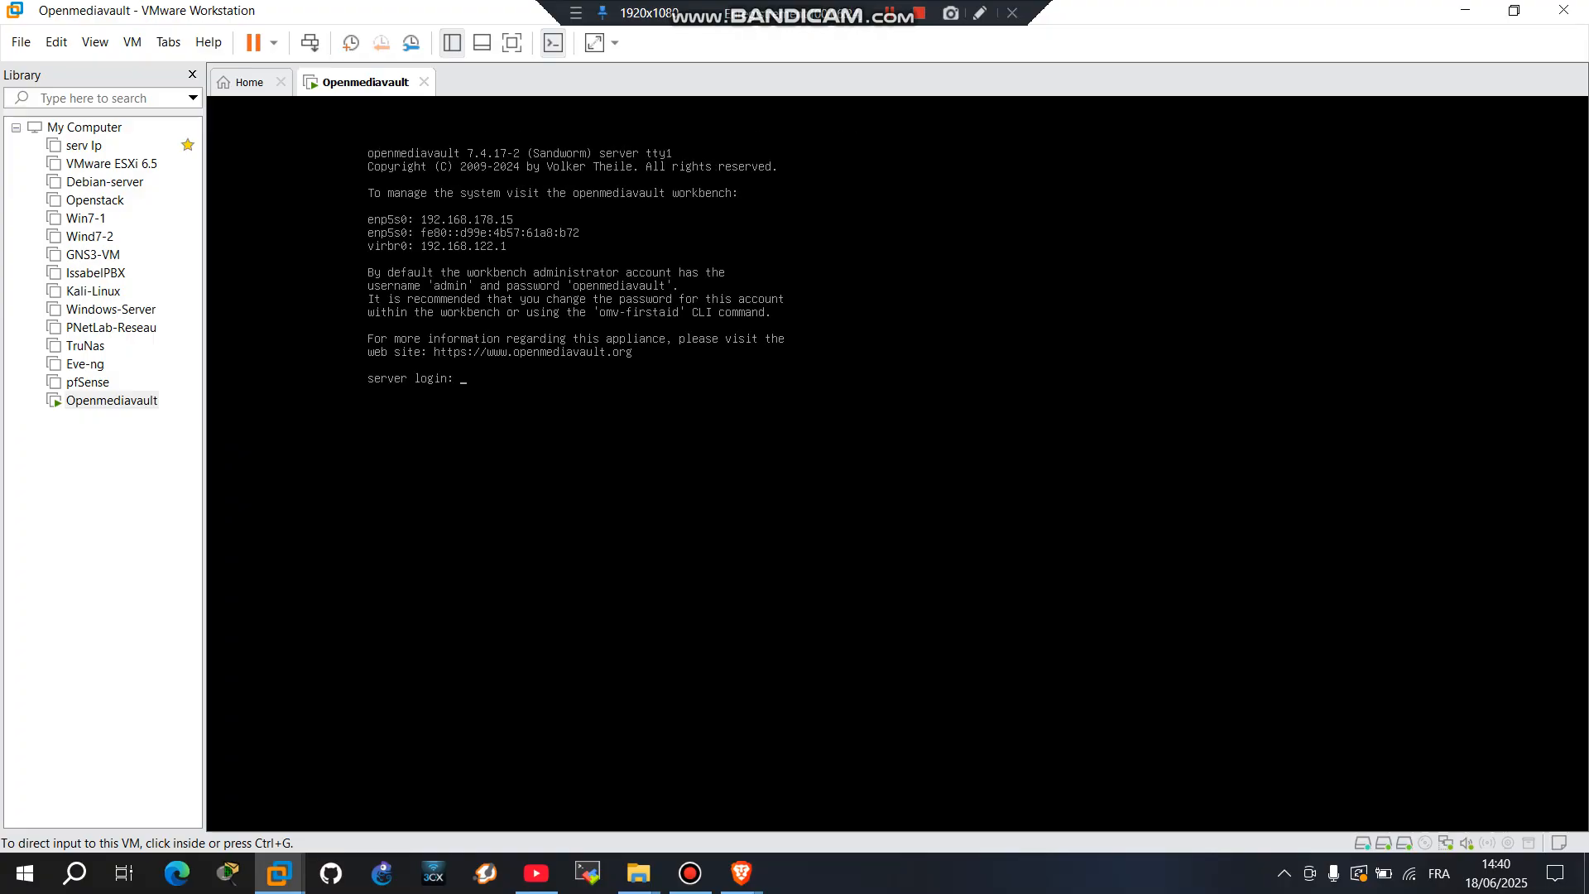
Step: Log in at the openmediavault console as root with the root password
key(ctrl+g)
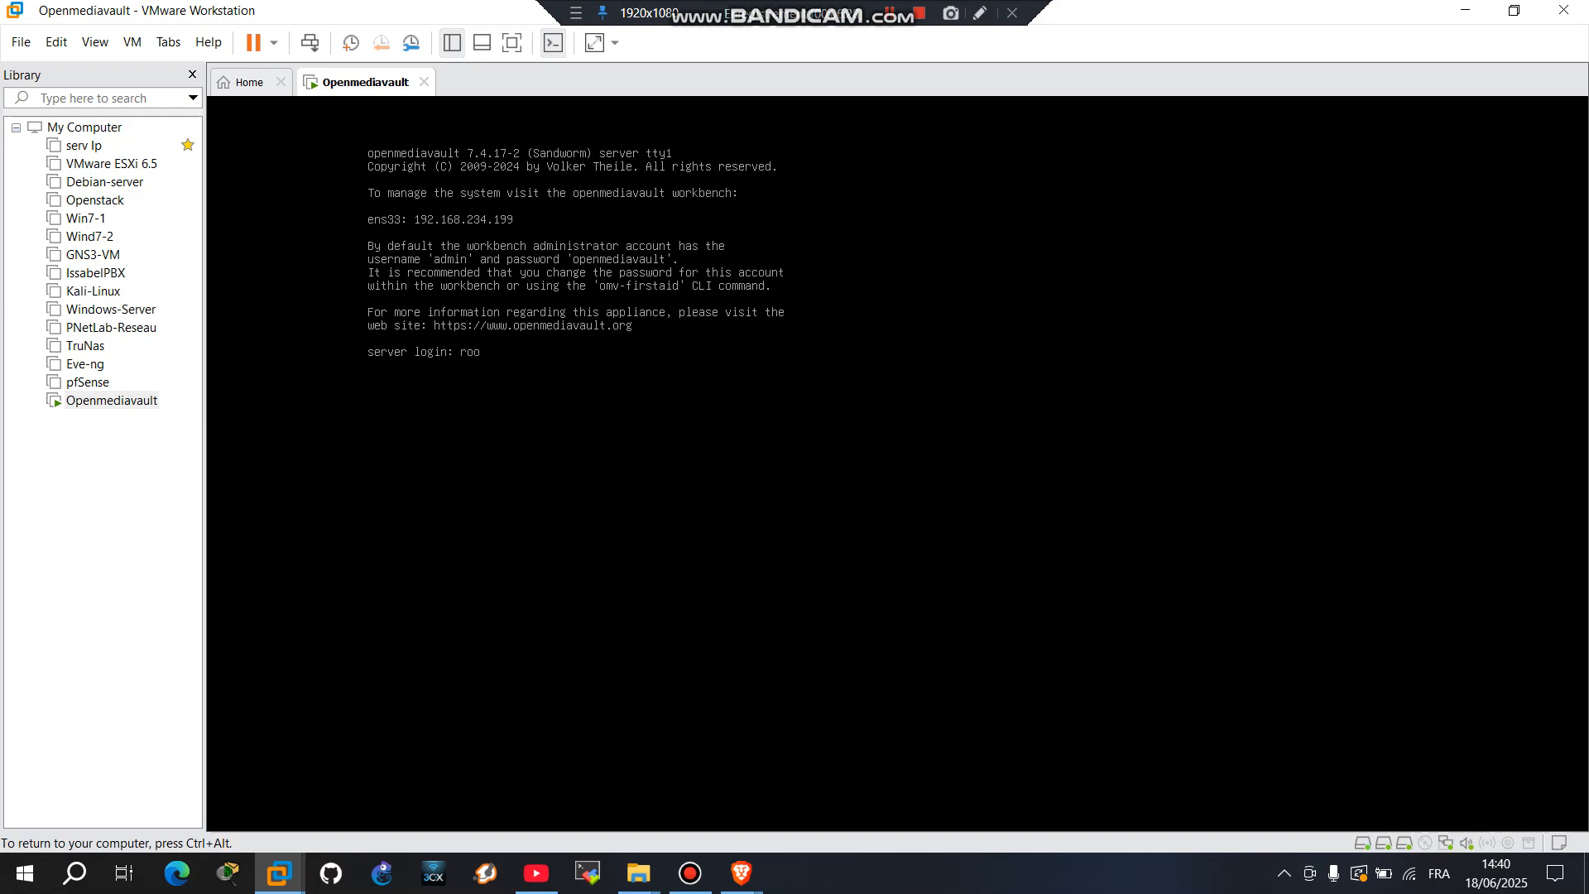
key(Return)
key(Return)
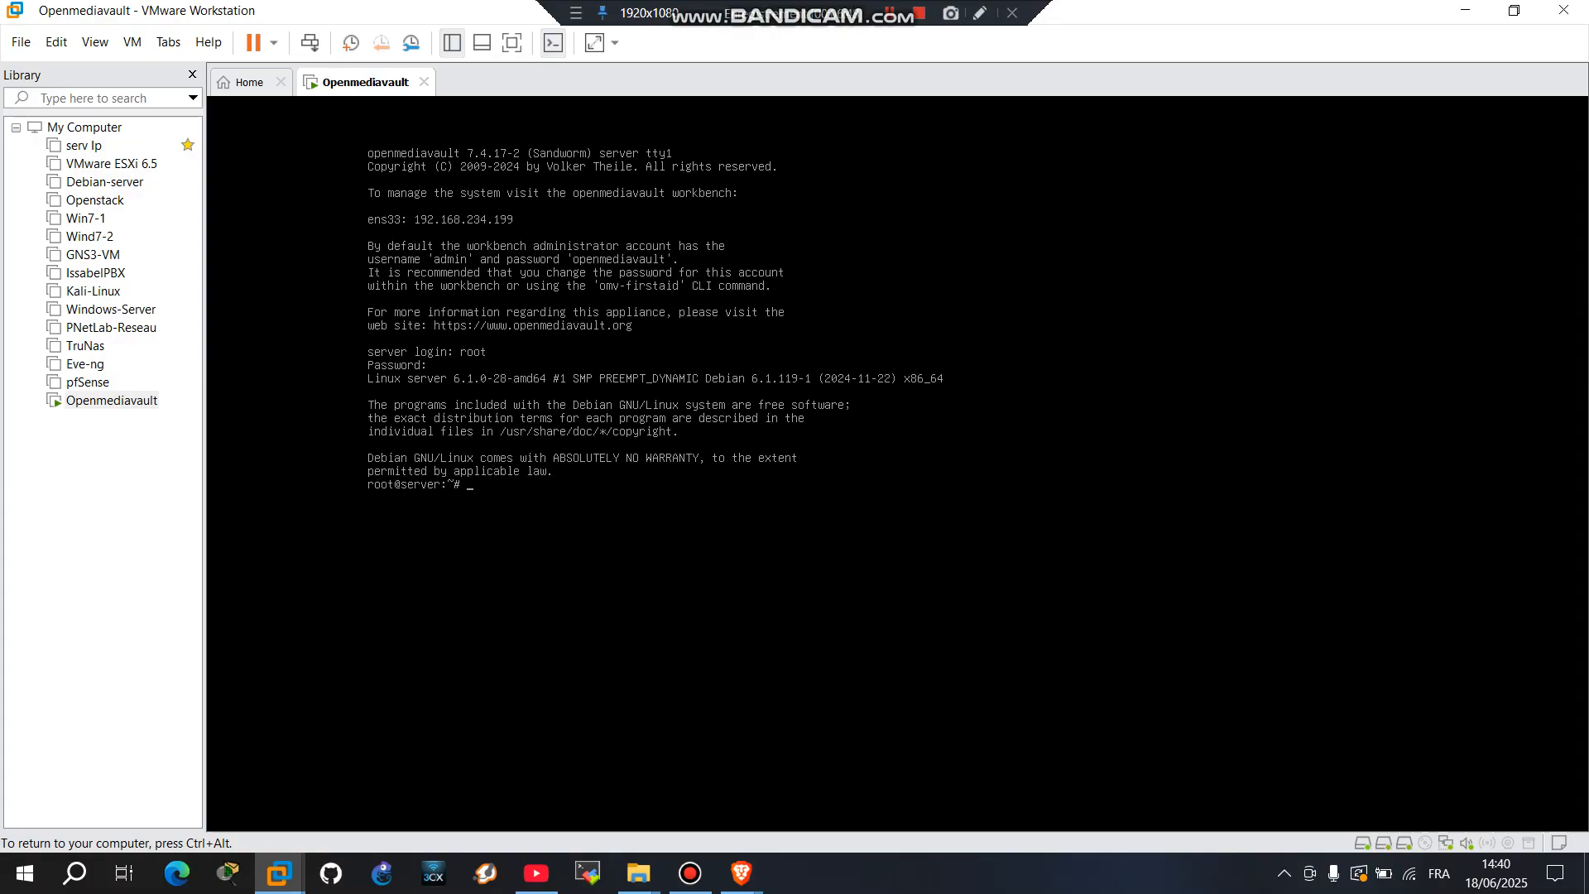
key(ctrl+alt)
Step: Bring the Brave SourceForge window forward and load 192.168.234.199 in the address bar
click(741, 873)
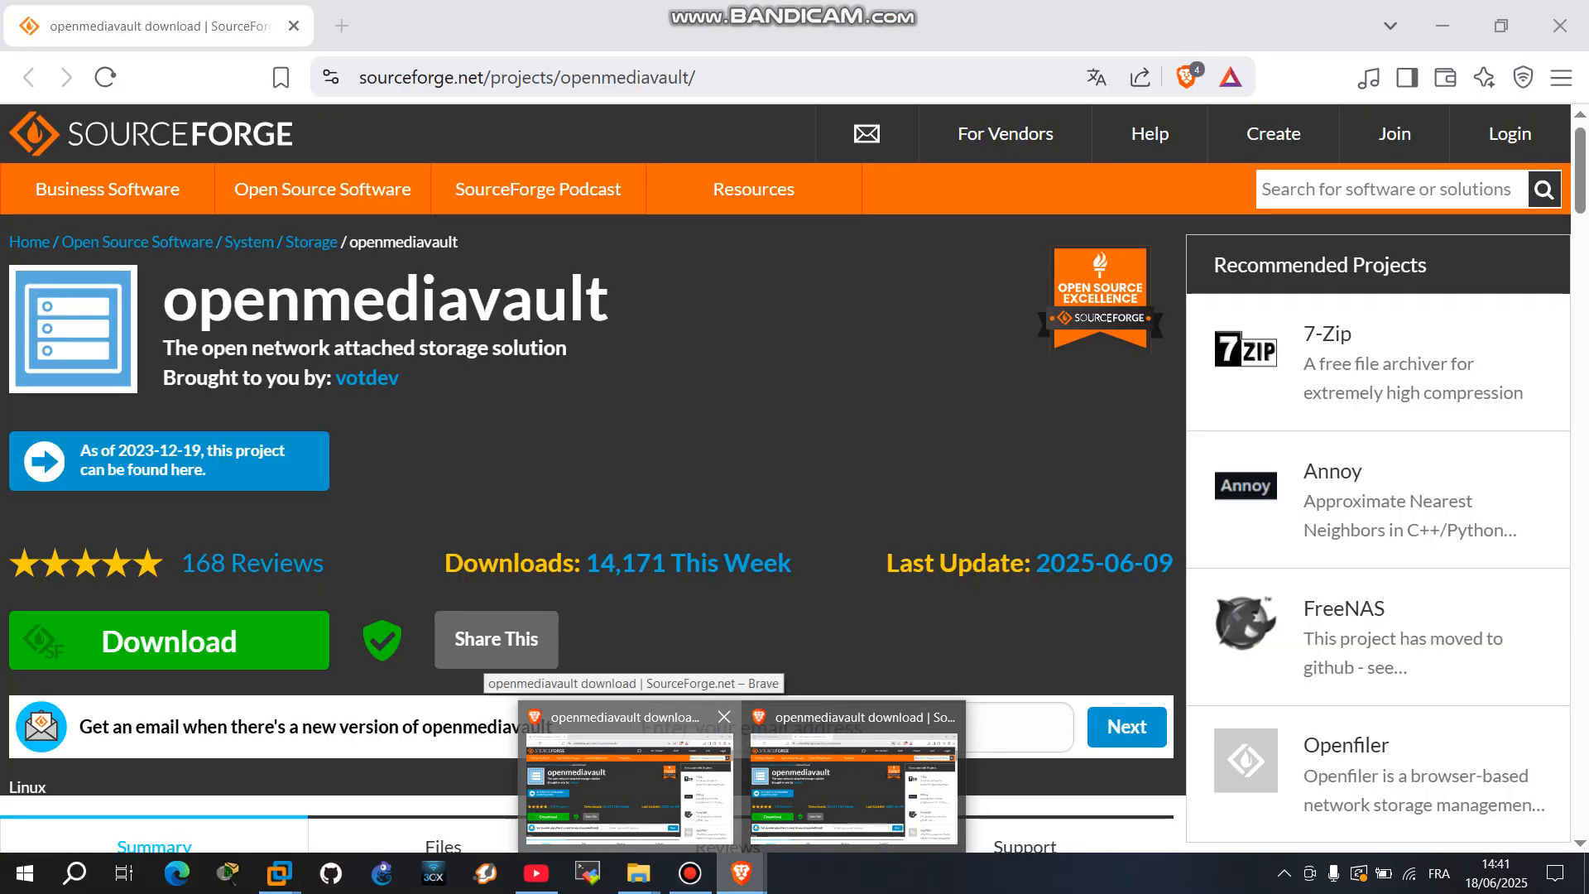
click(625, 778)
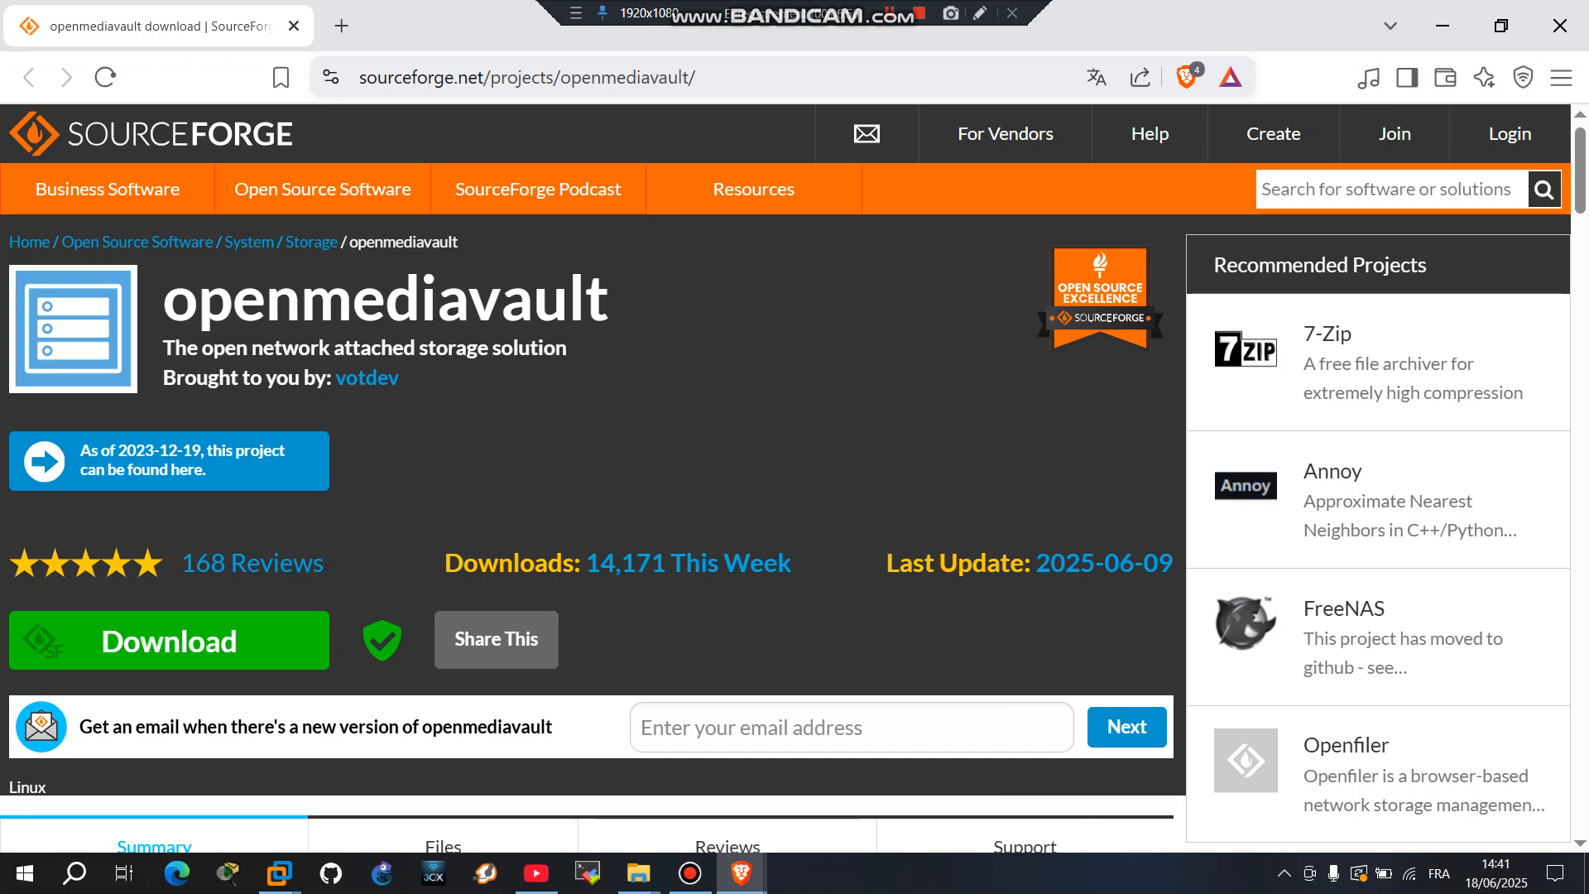
key(ctrl+l)
key(BackSpace)
text(192.)
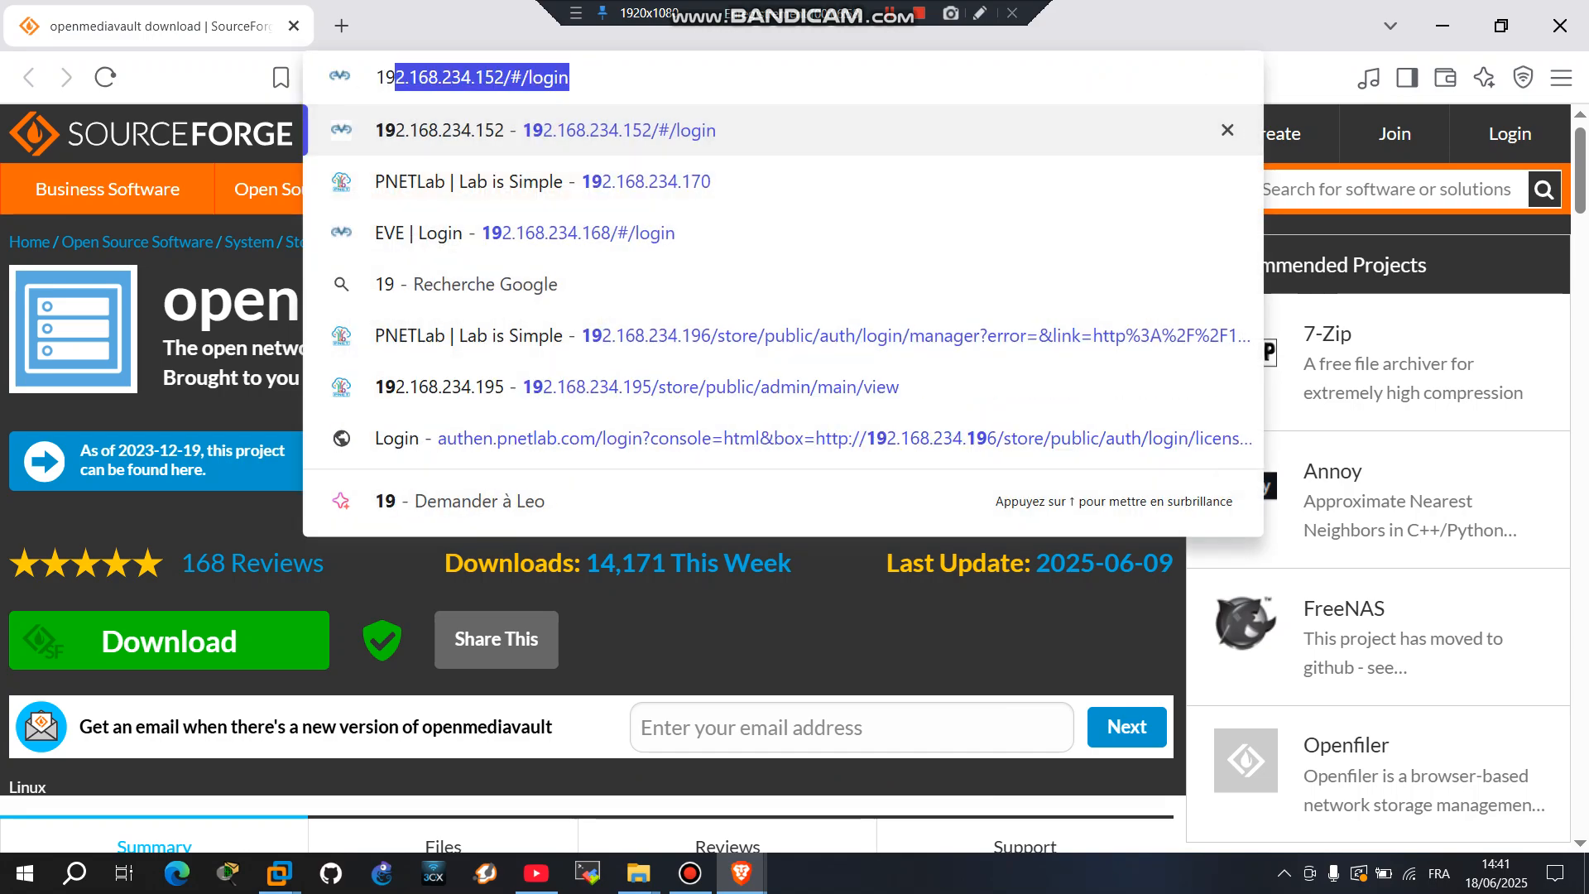
text(168)
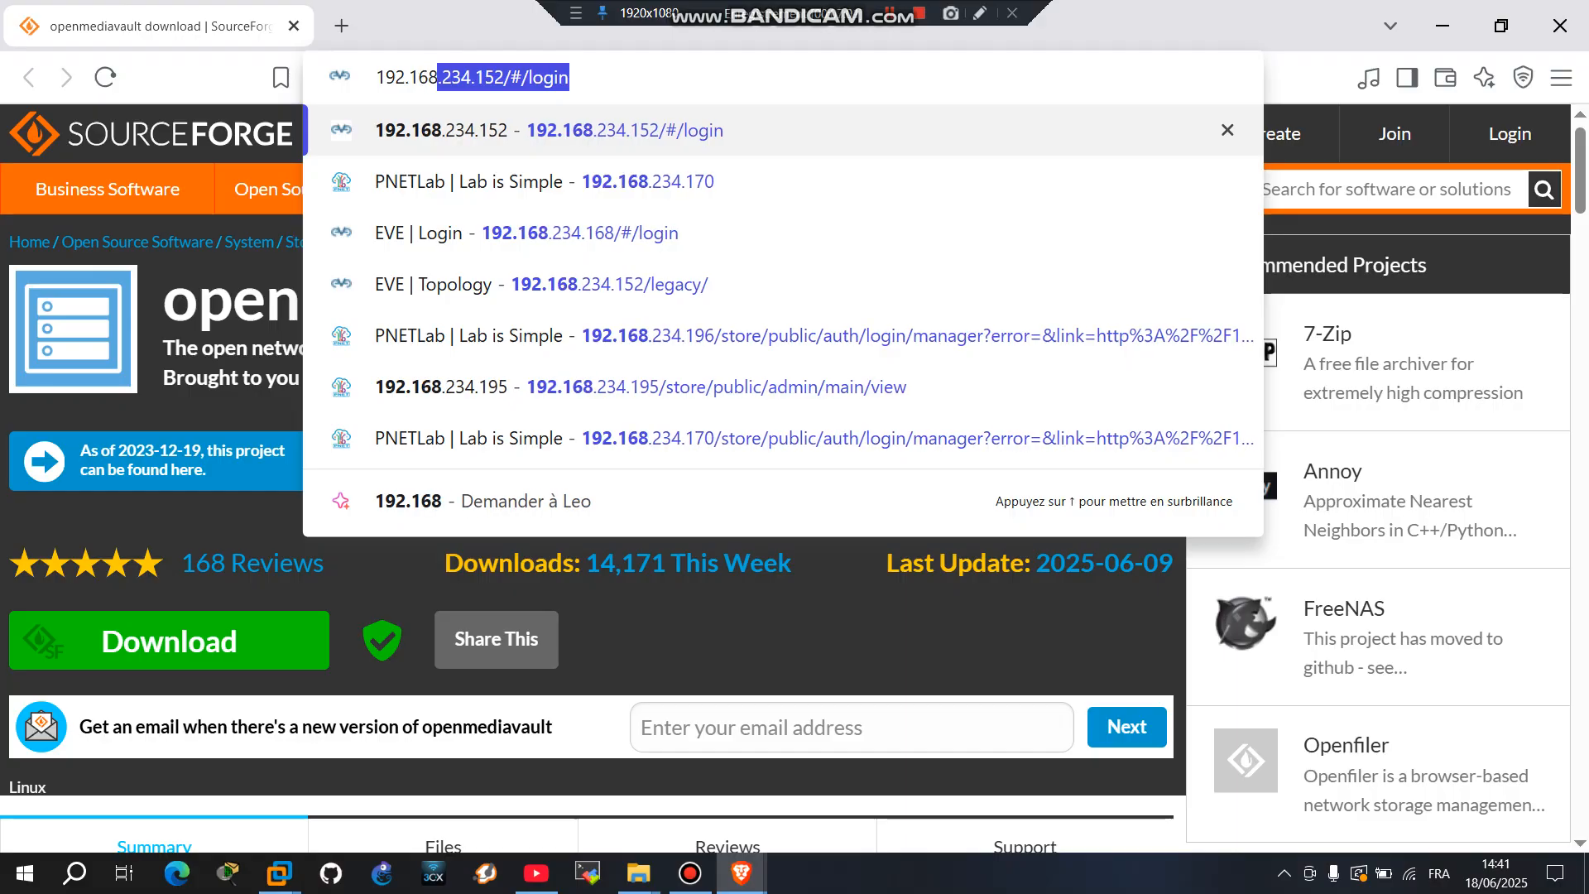
text(.23)
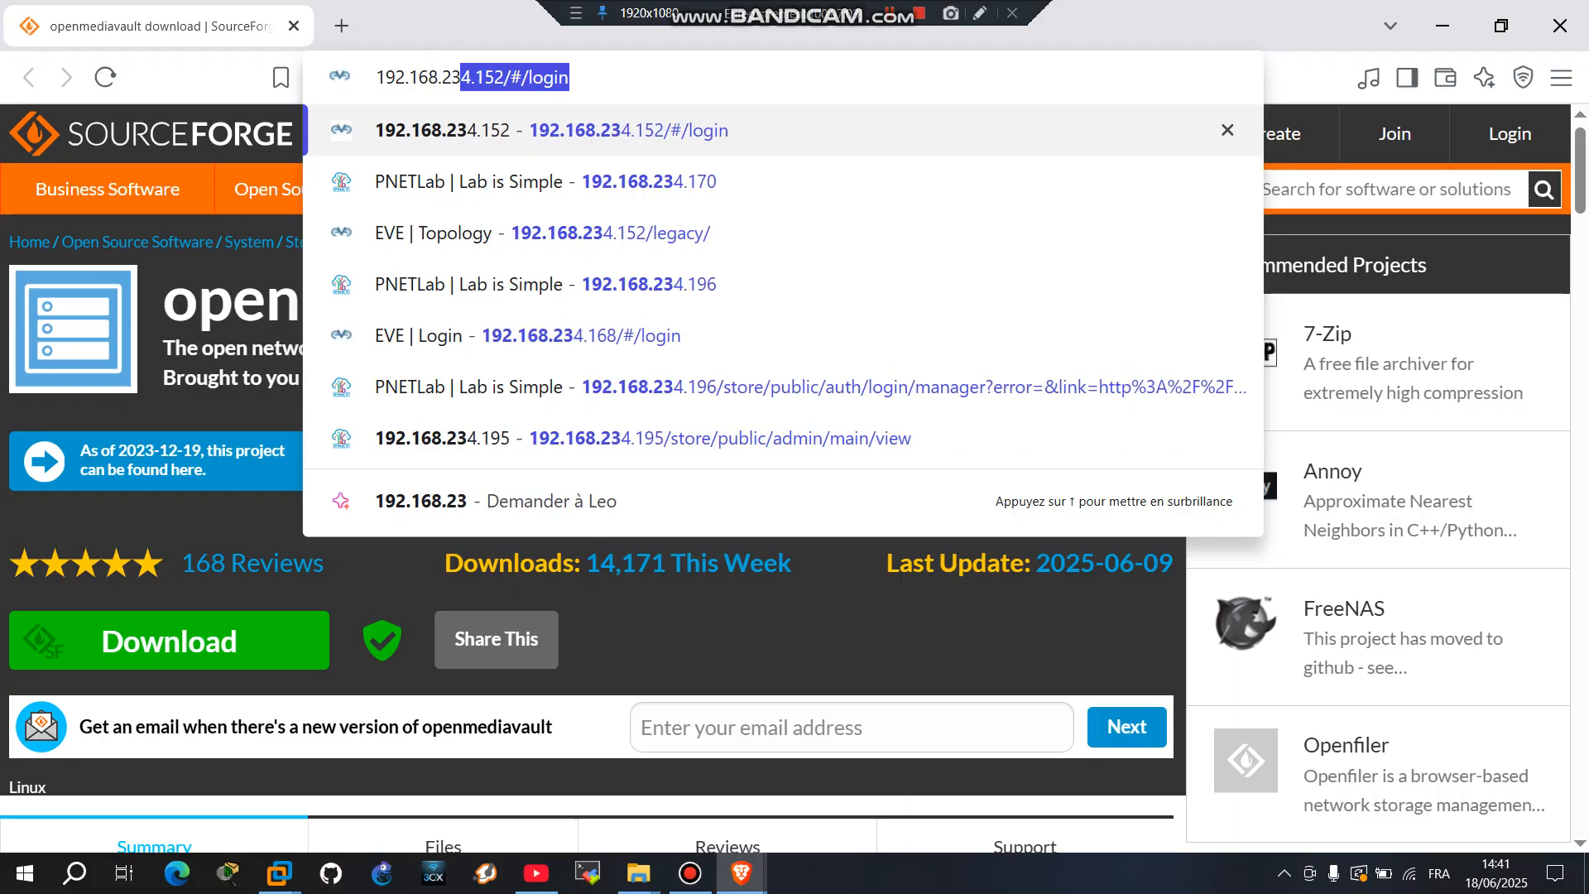
text(4)
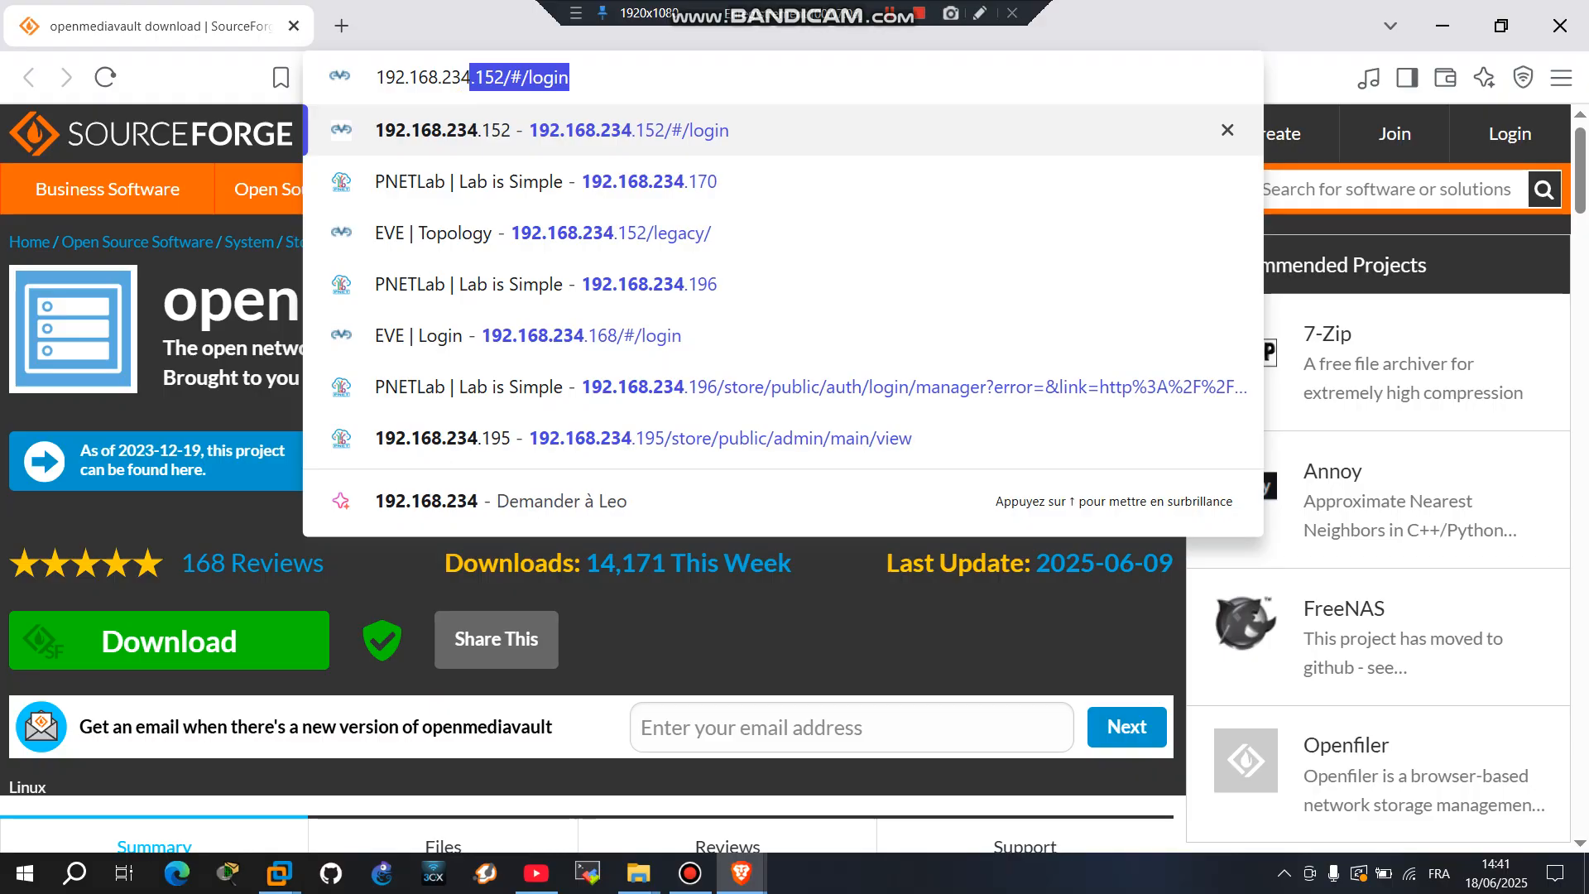
text(.199)
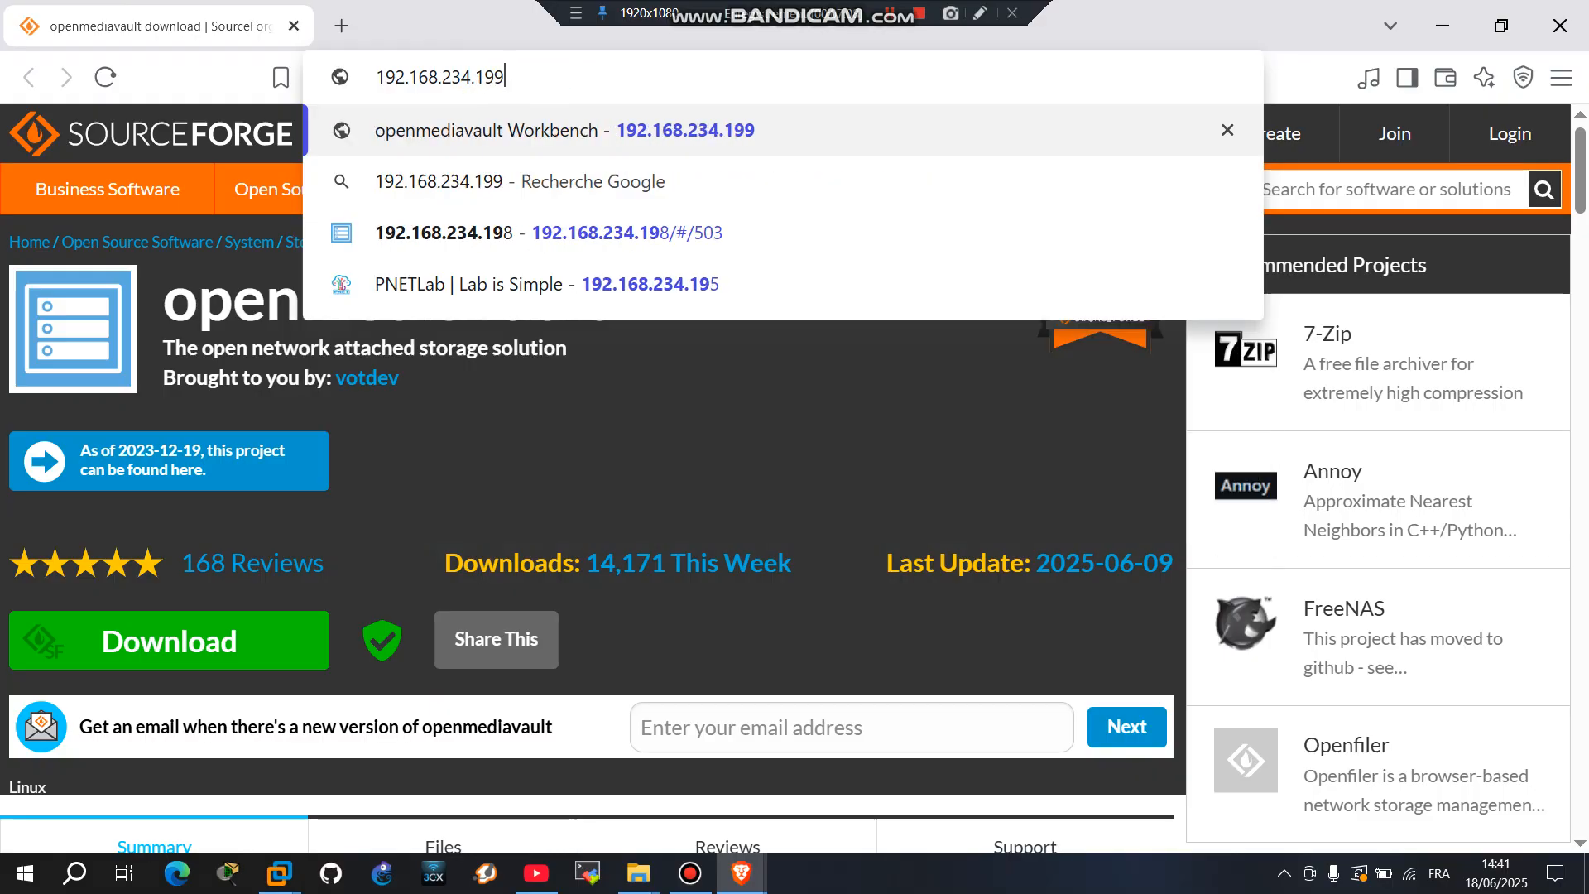
key(Return)
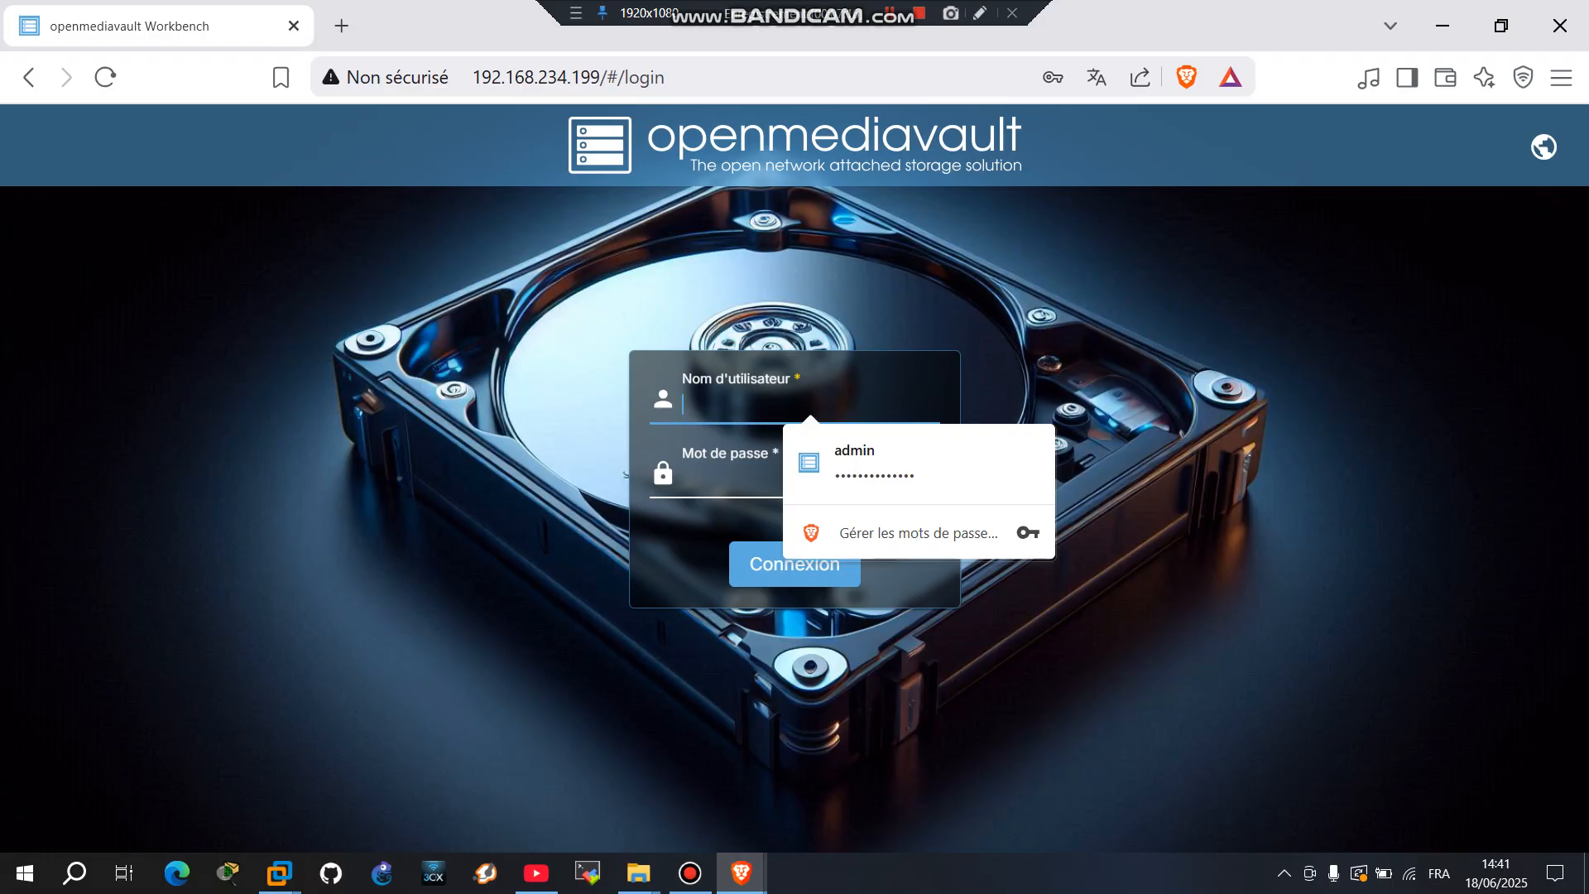
Step: Enter admin as the username and type the account password
text(admin)
key(Tab)
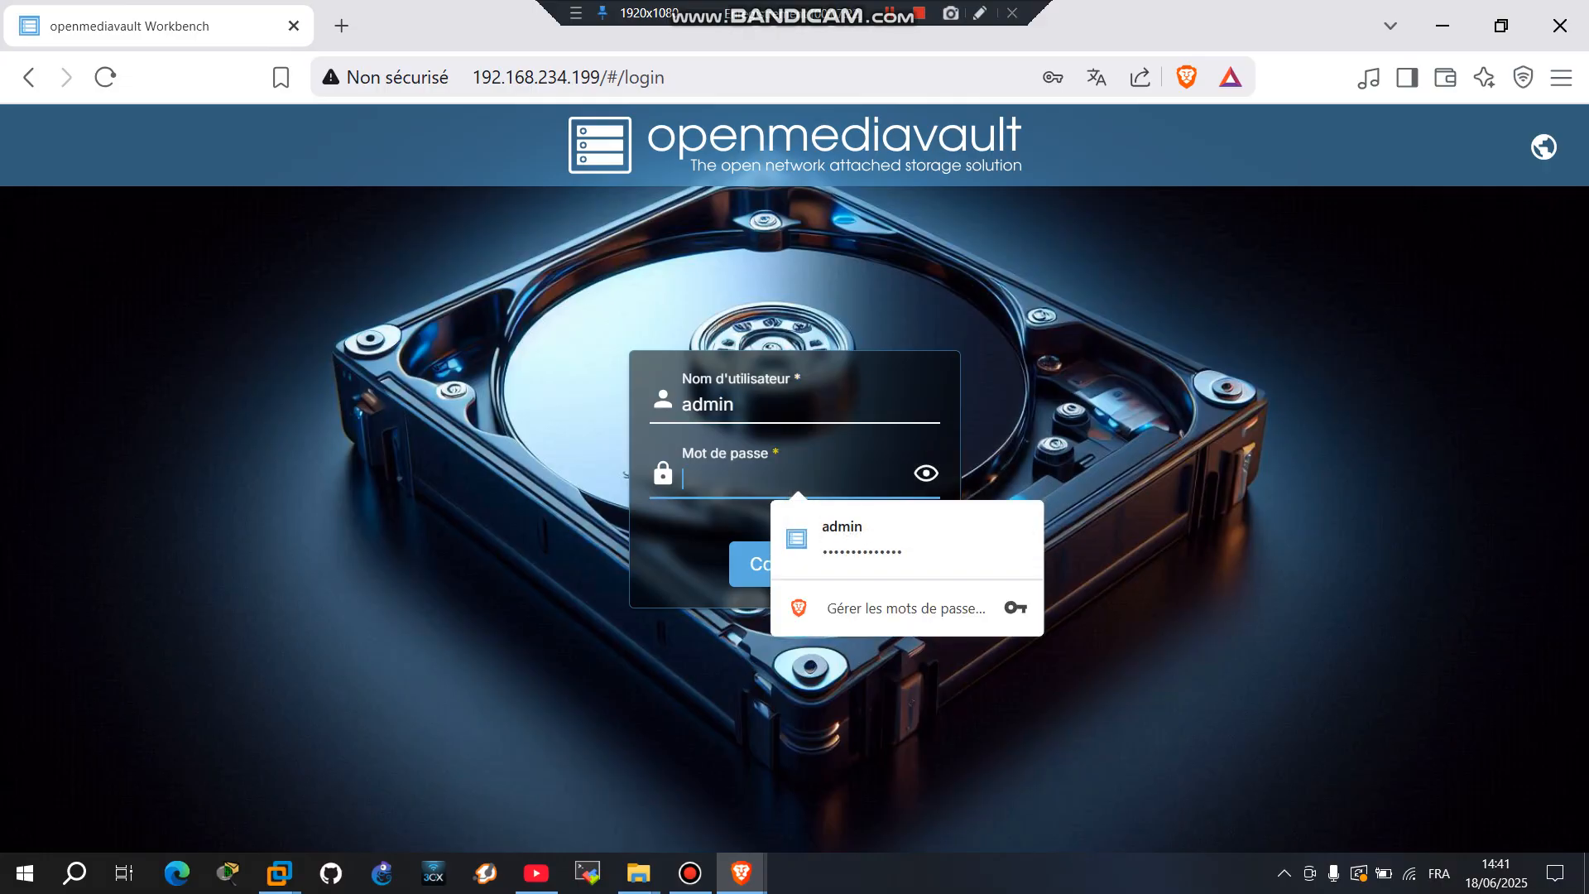
text(openmedi)
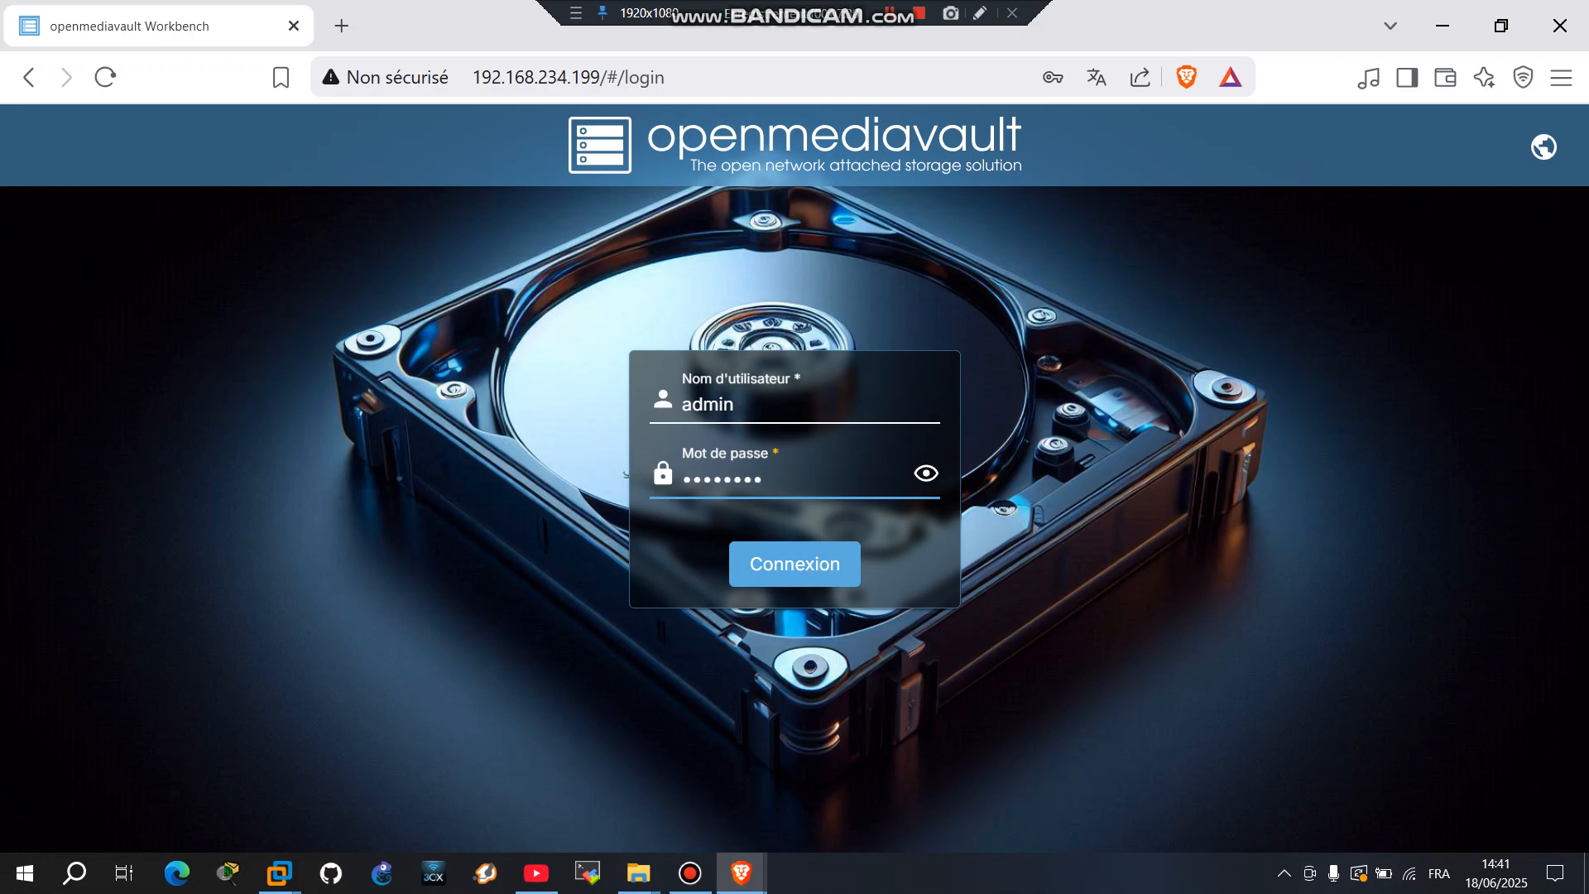
text(avault)
Step: Correct the mistyped first password character, verify it, and sign in
click(926, 473)
key(Left)
key(Left)
key(Left)
key(Left)
key(Left)
key(Left)
key(Left)
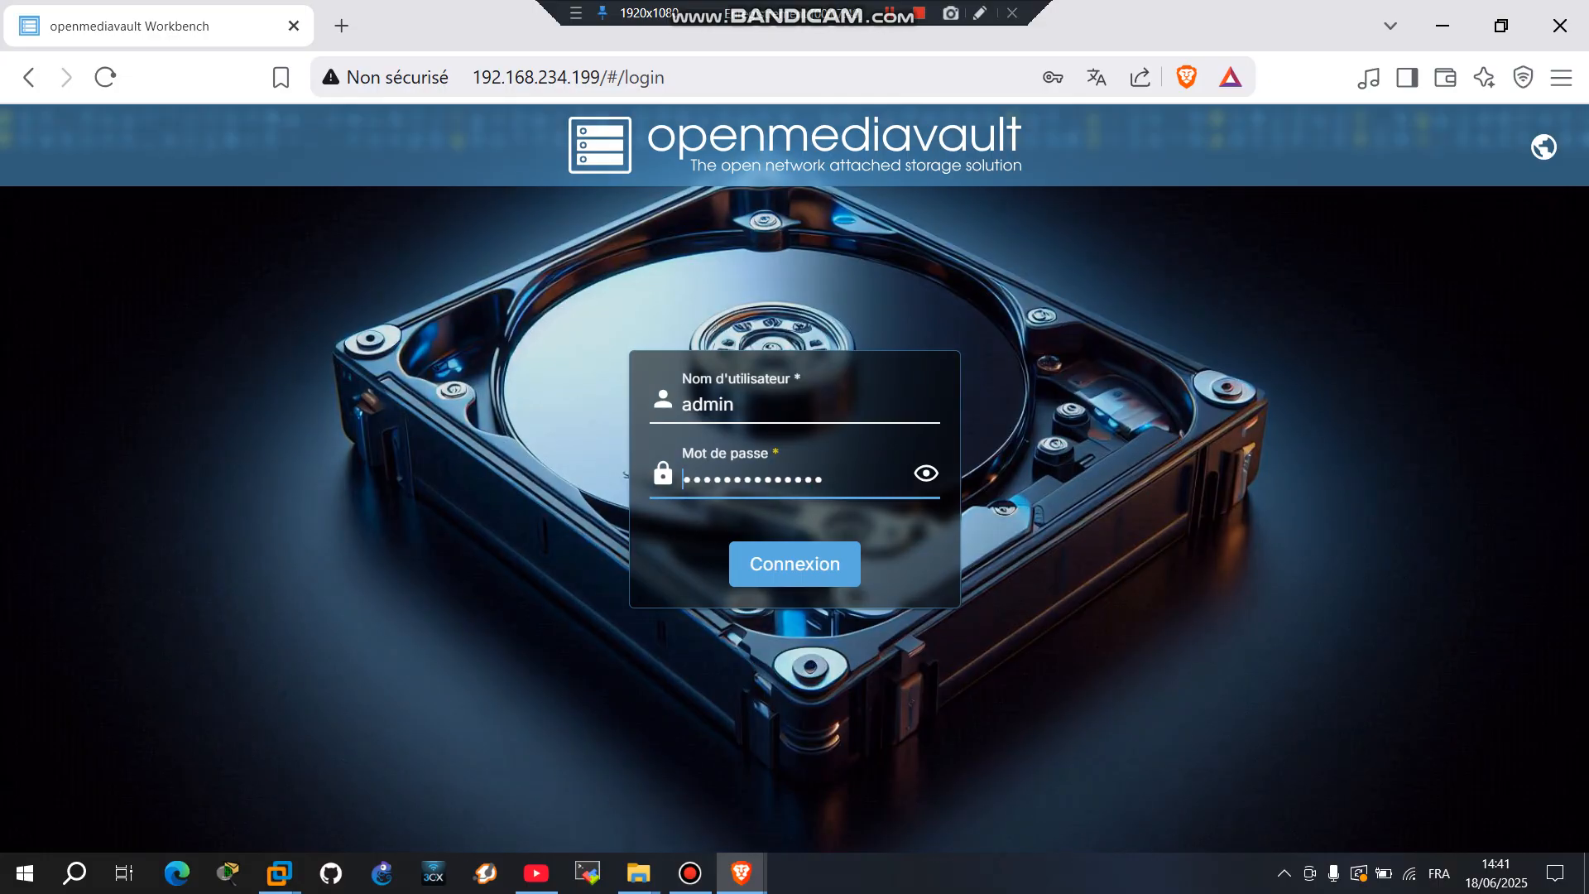
key(Delete)
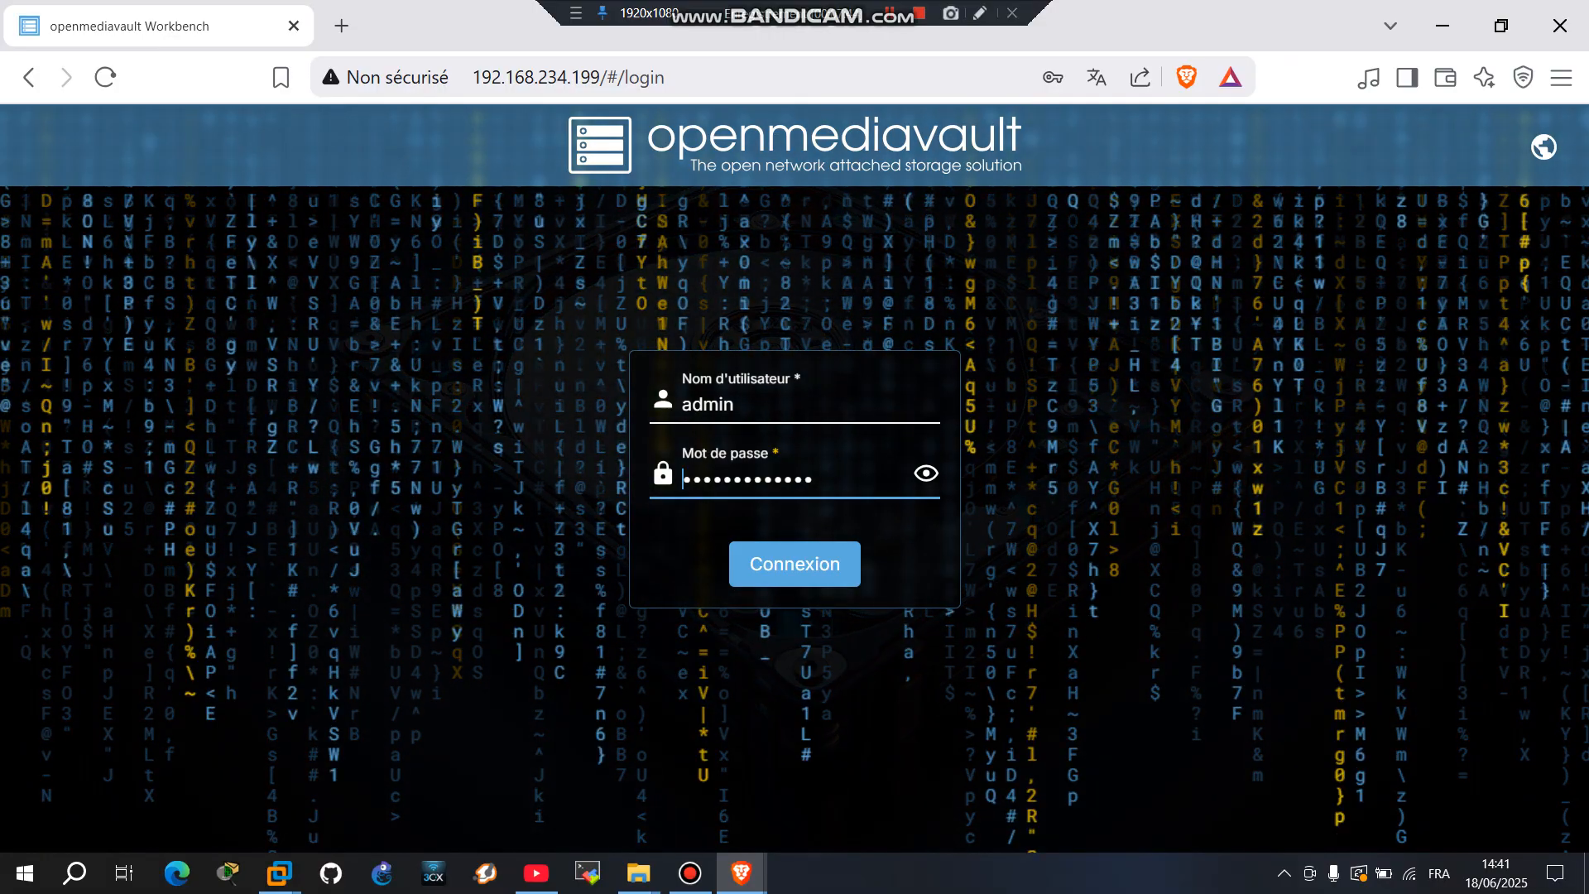
text(•)
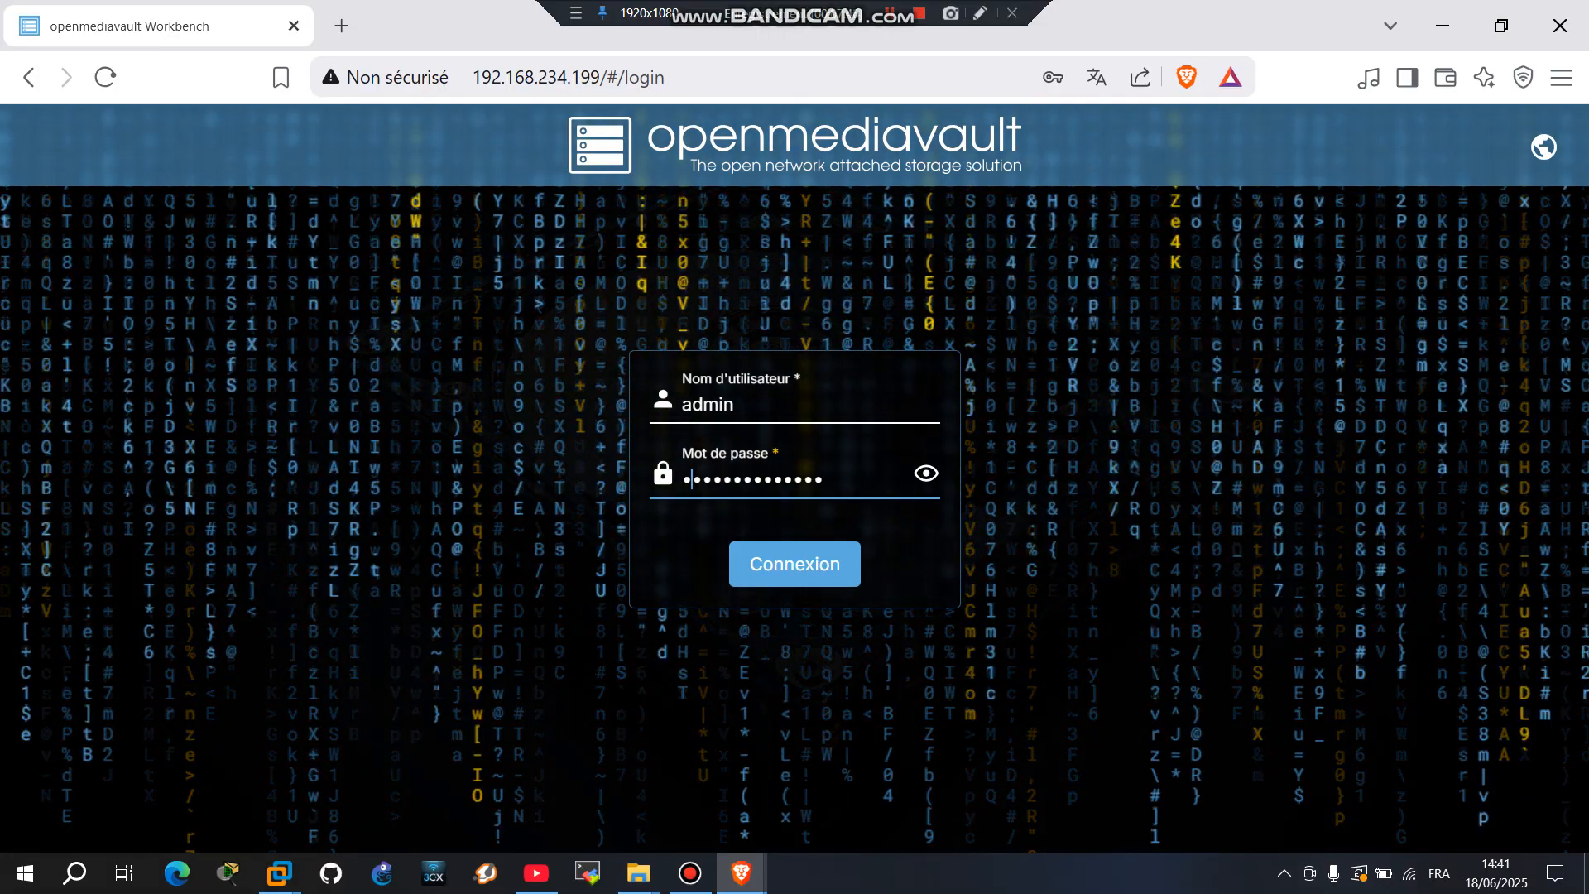
click(926, 474)
click(926, 474)
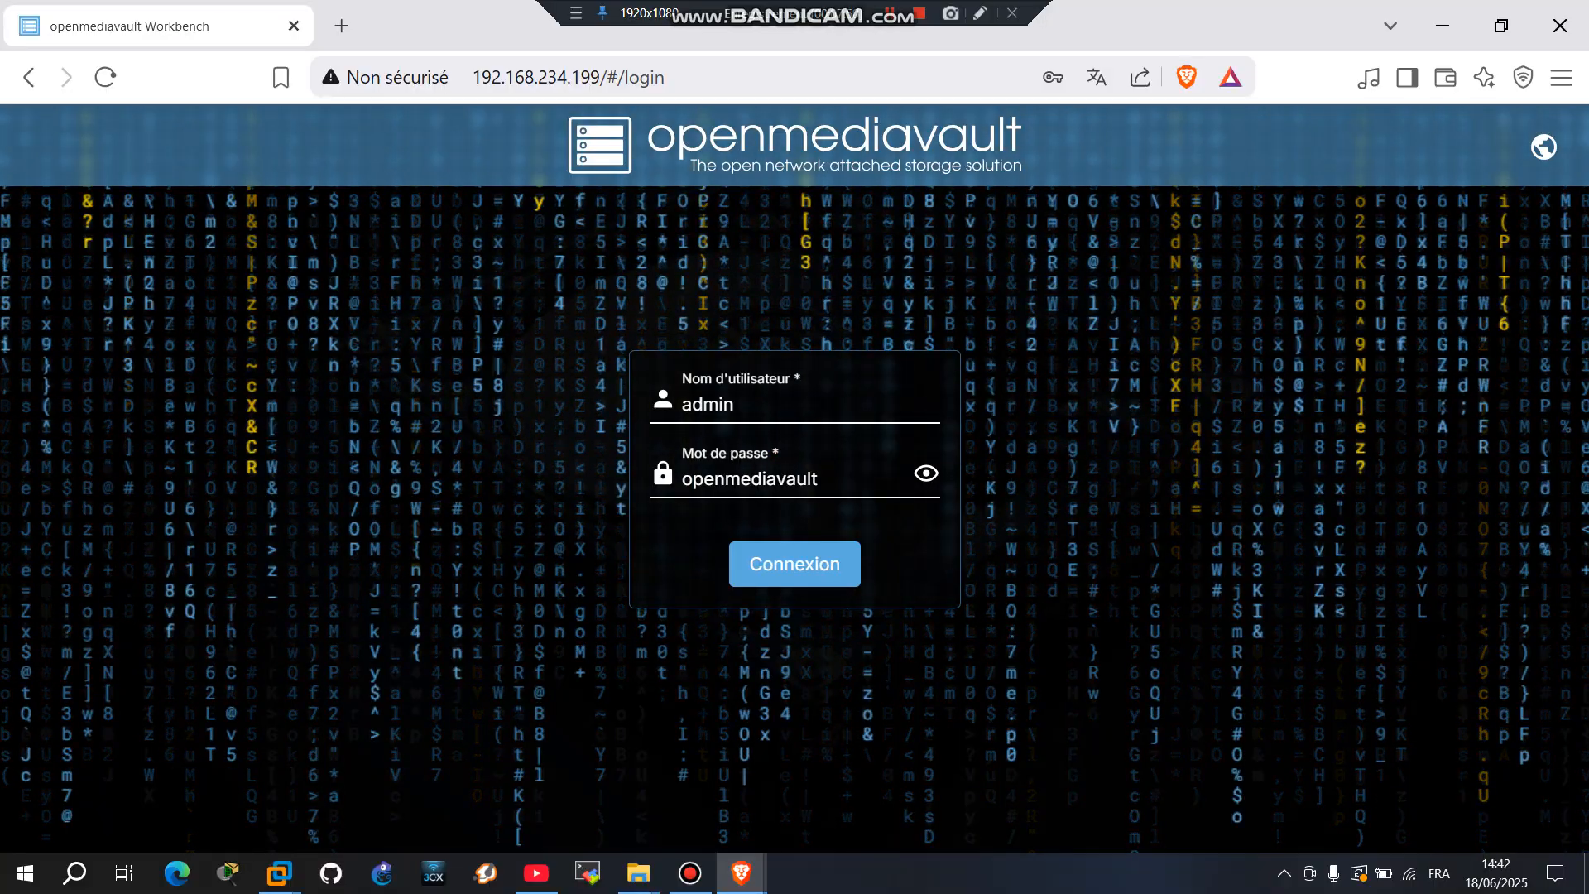
click(926, 473)
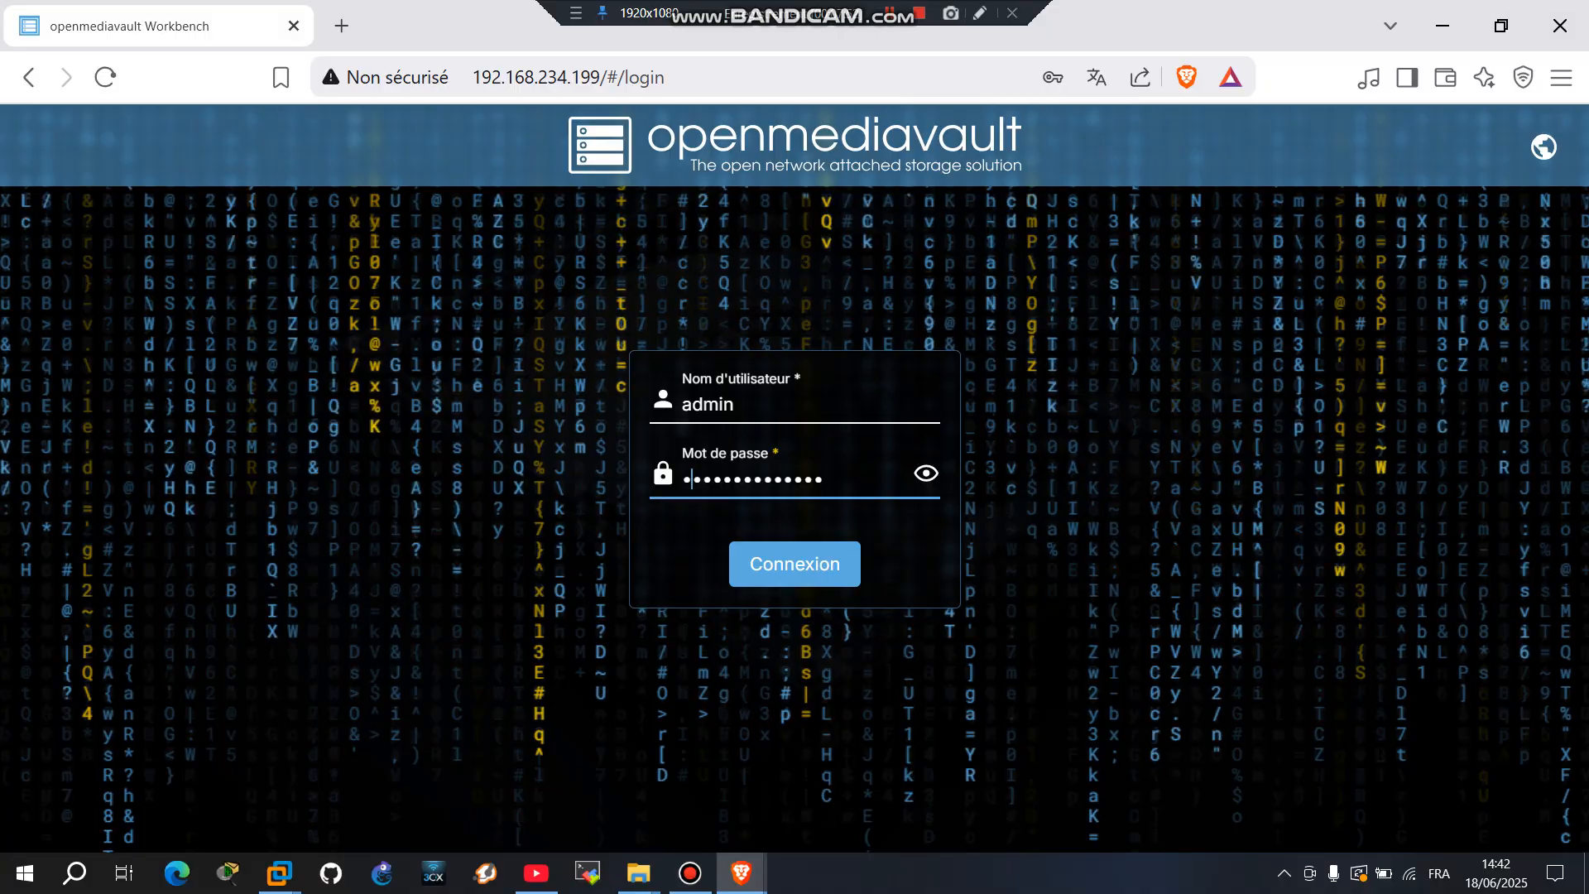
key(Return)
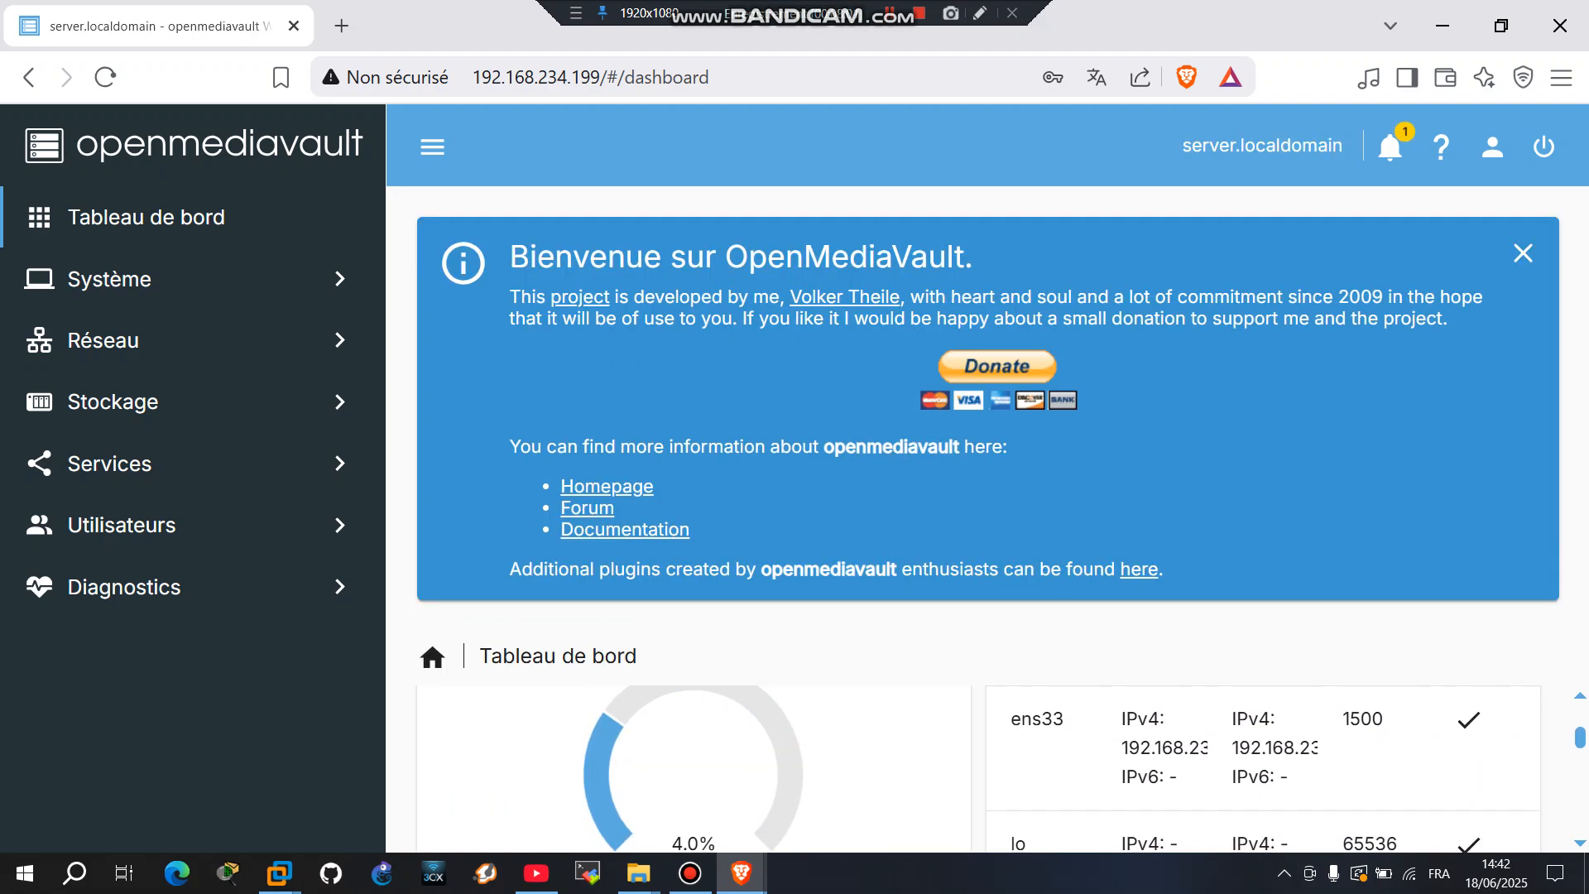
Step: Dismiss the welcome banner and look over the dashboard
click(1523, 253)
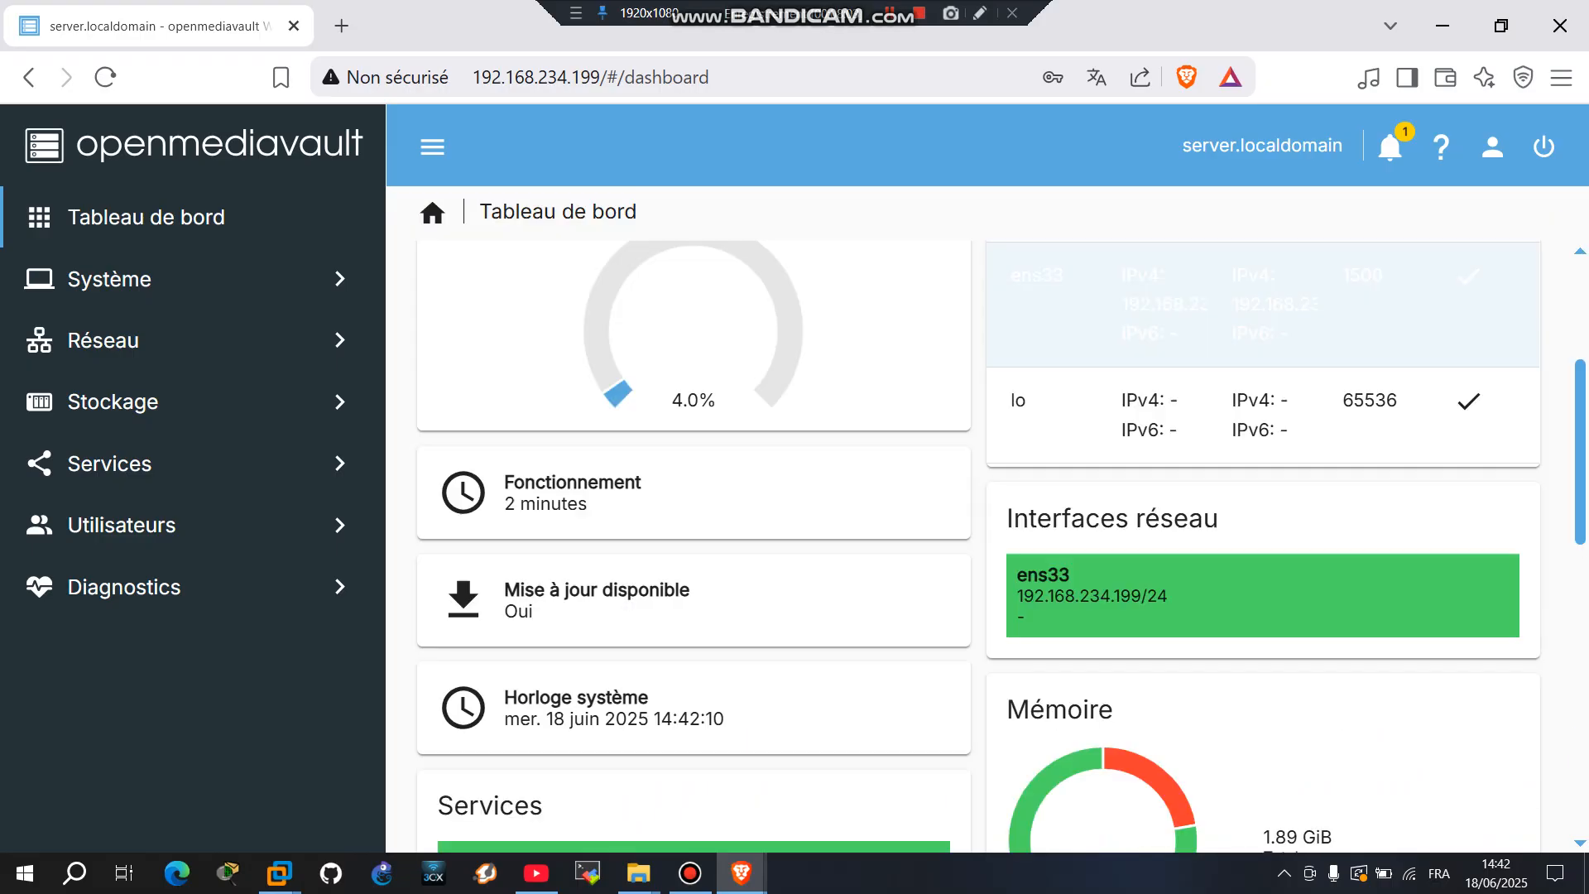
scroll(977, 538, down, 6)
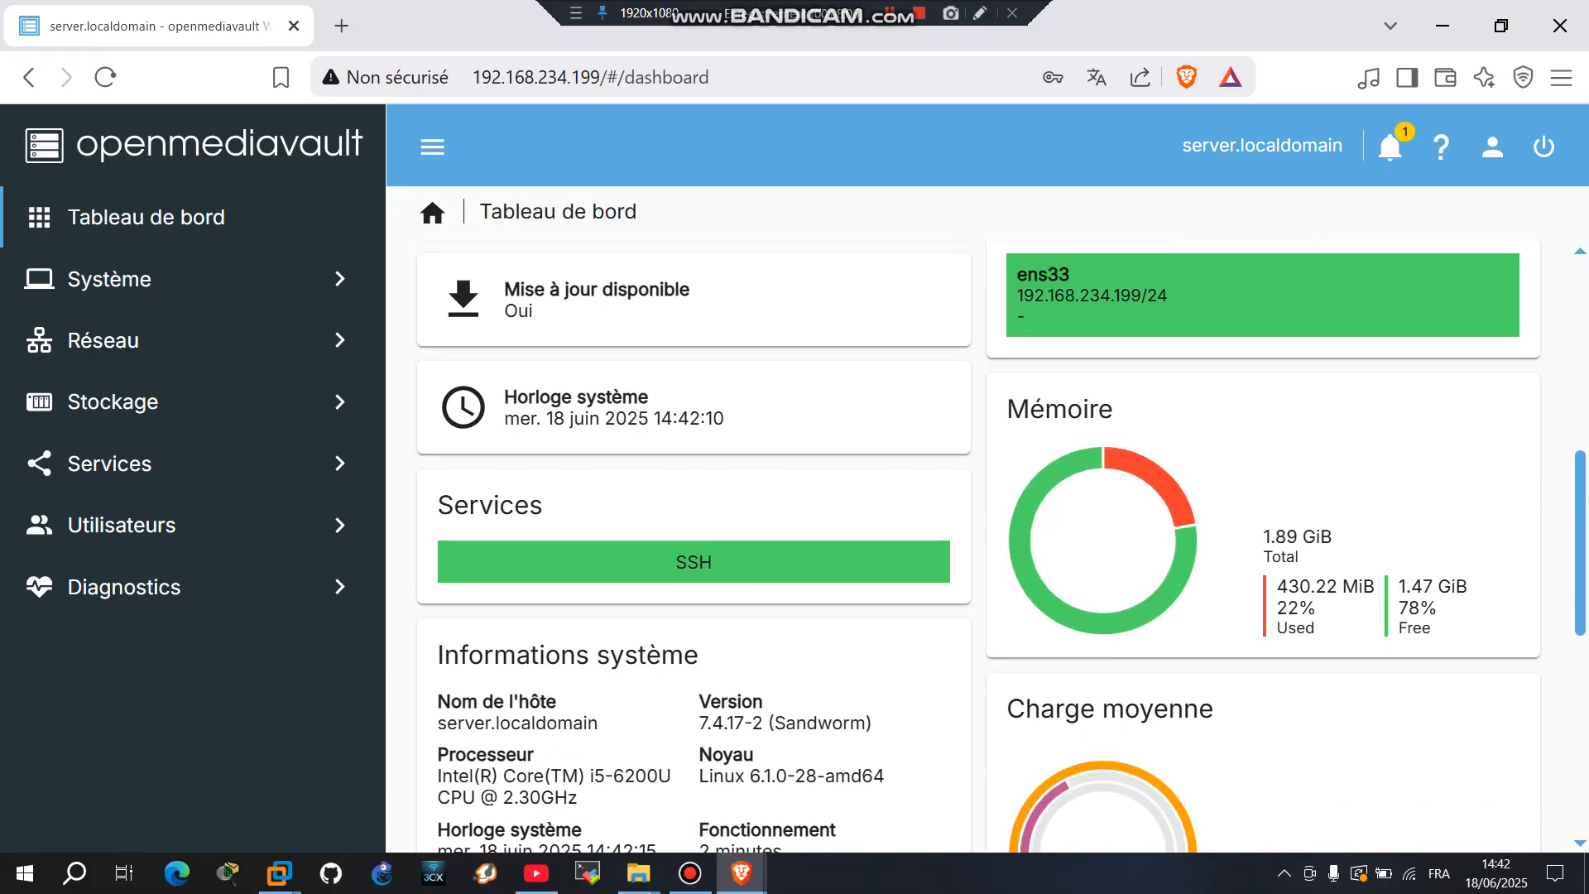
scroll(976, 539, up, 6)
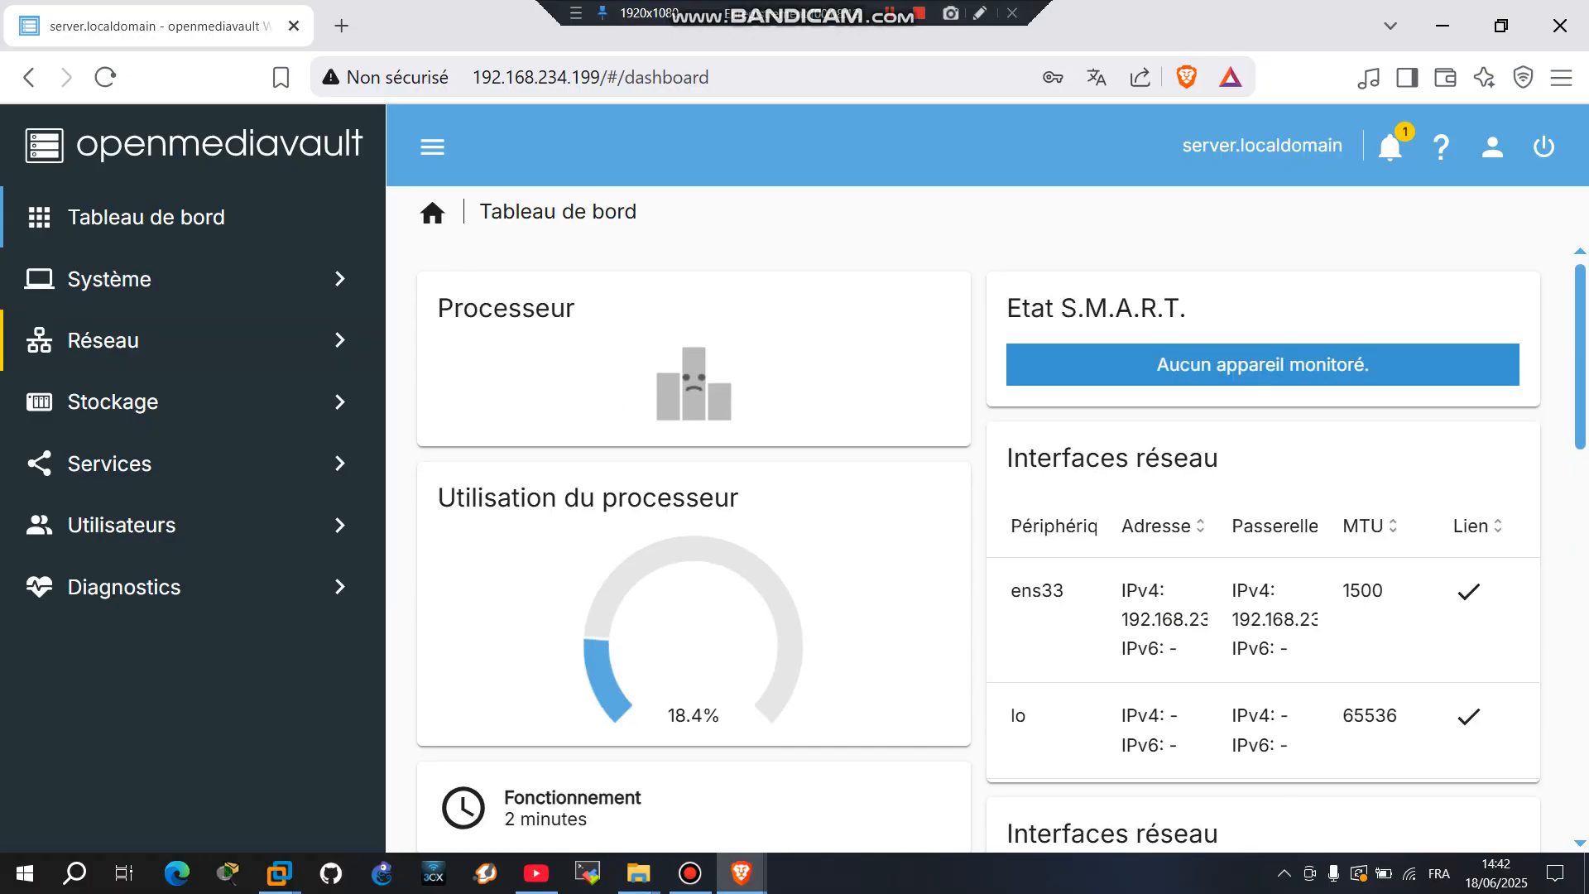
Step: Check Stockage > Disques for the three VMware disks, then return to the Stockage overview
click(139, 404)
click(195, 464)
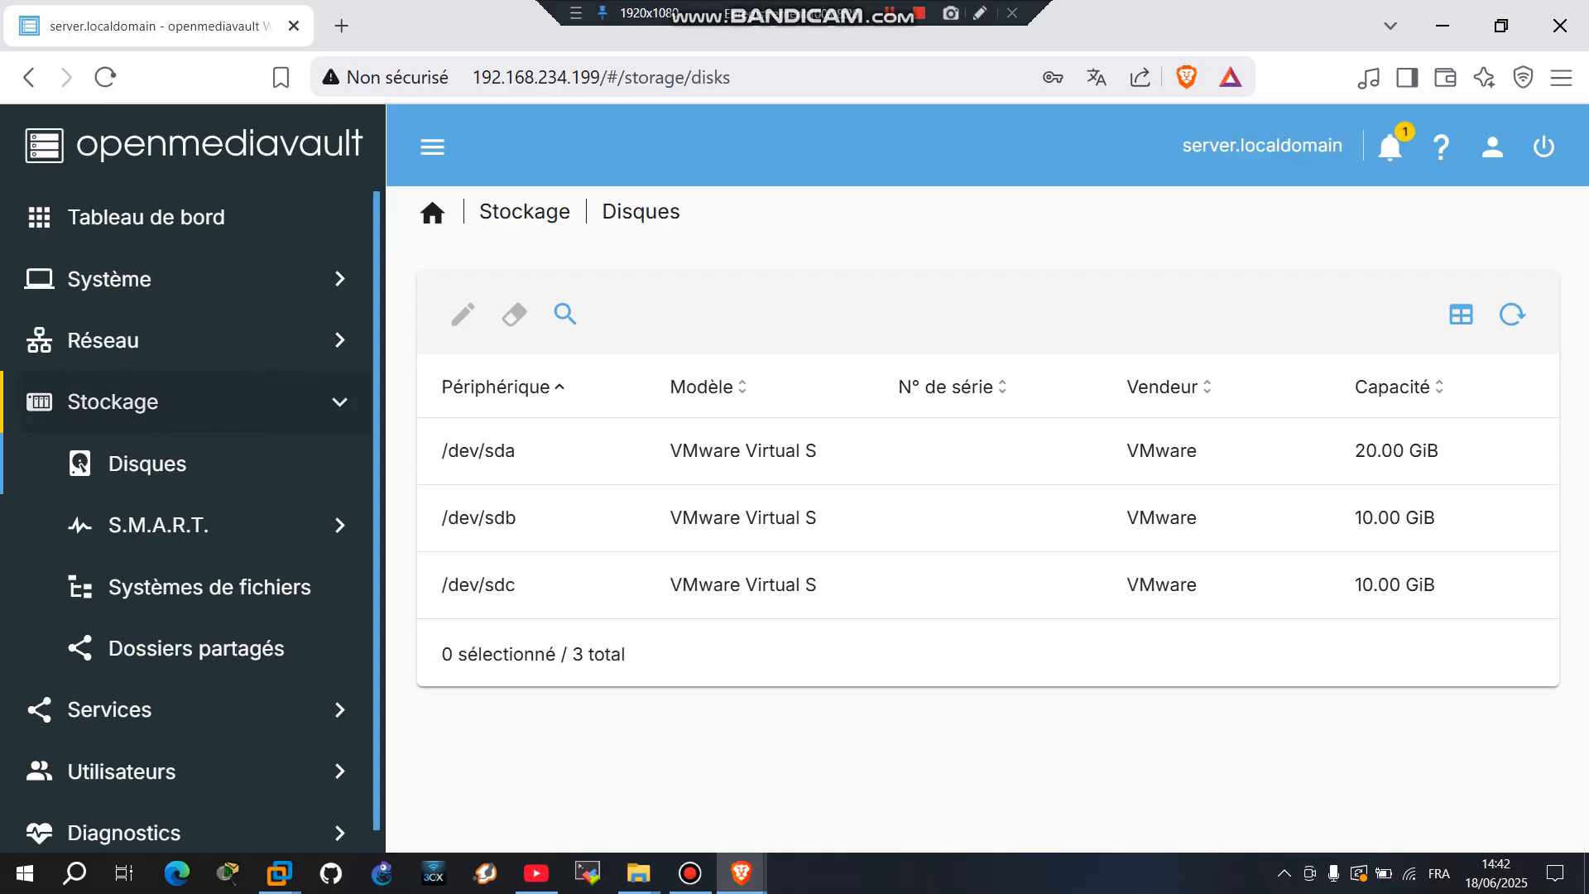
click(139, 403)
click(139, 403)
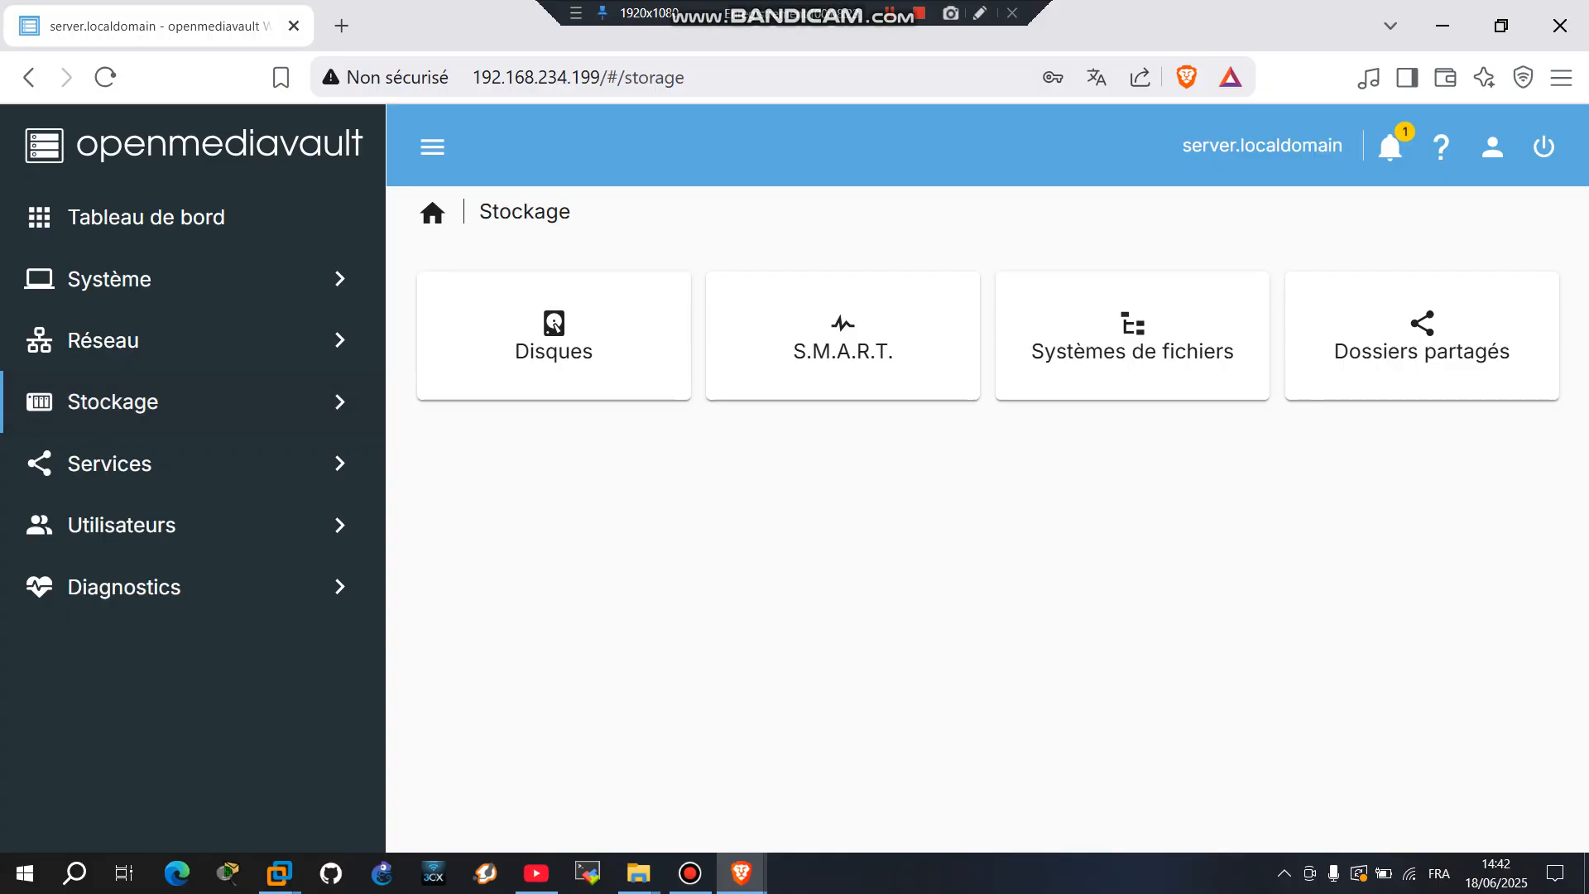